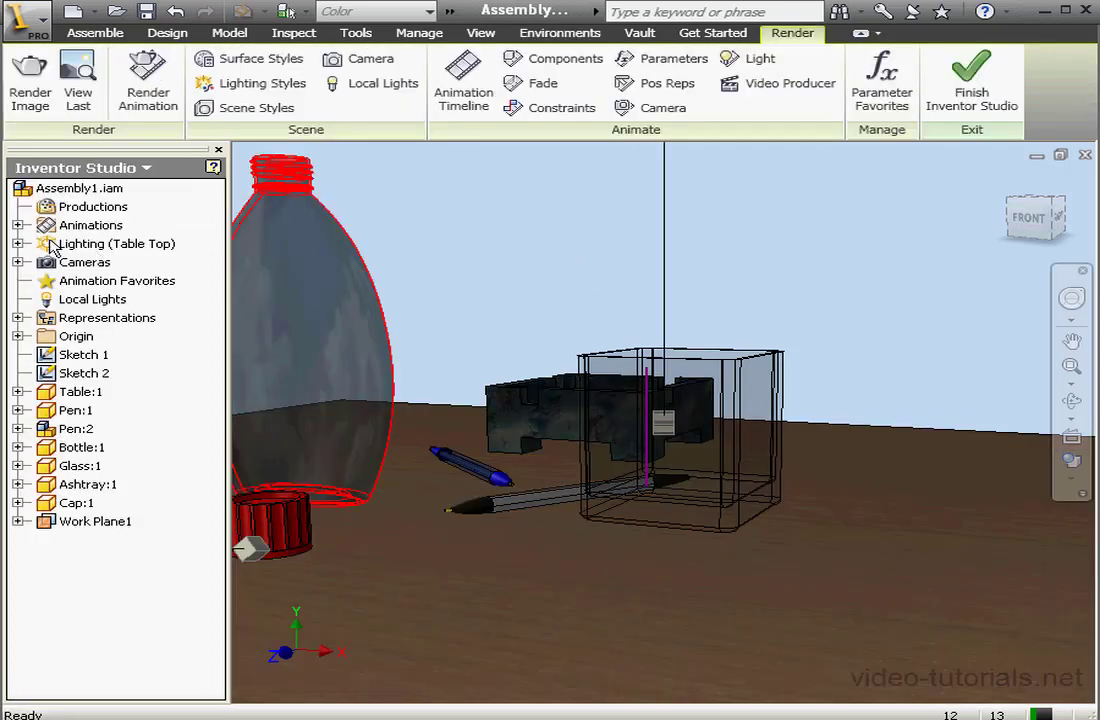
Step: Create a new animation, make it the active one, and close its animation timeline
click(17, 225)
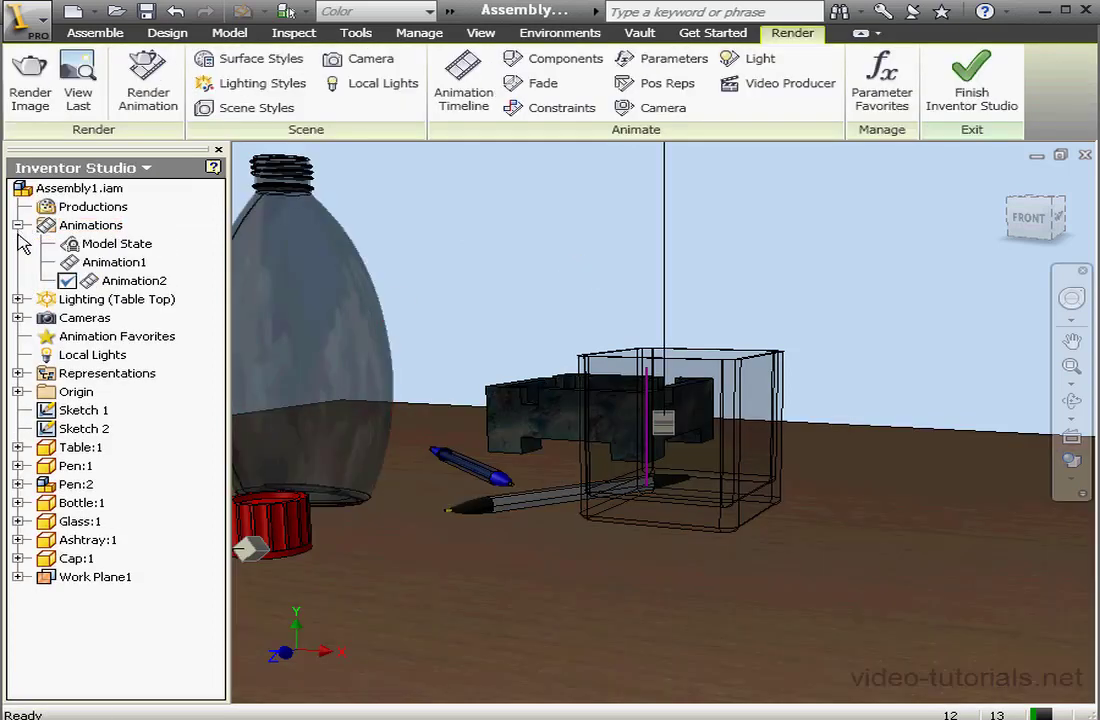
click(17, 317)
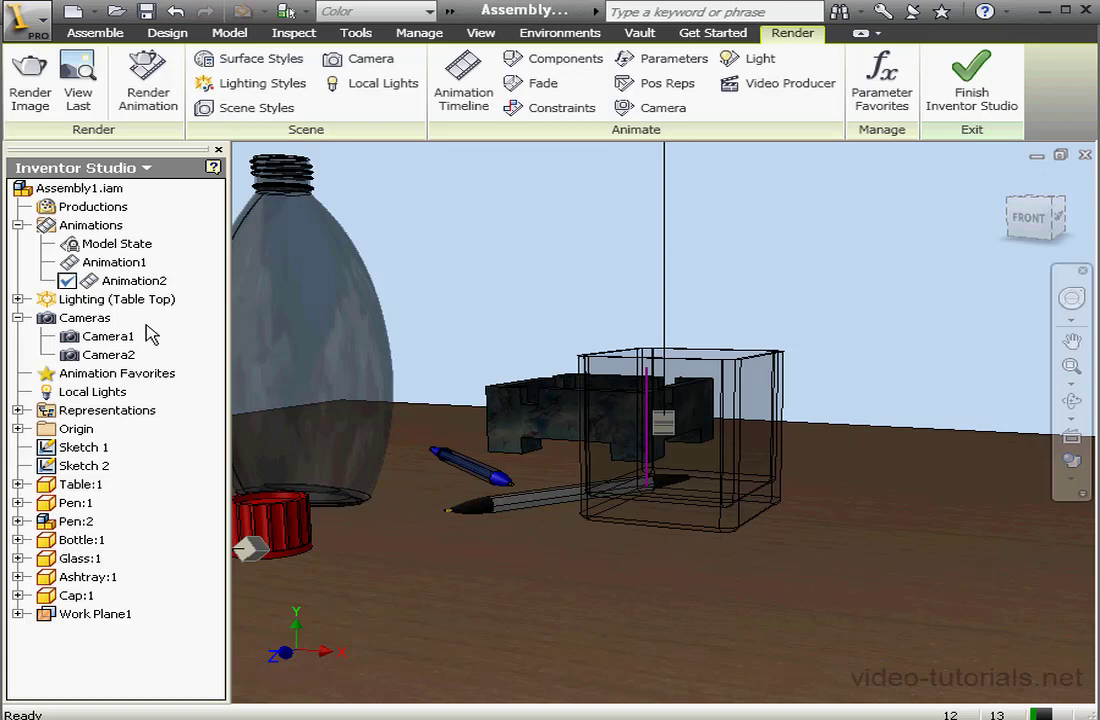
right_click(95, 230)
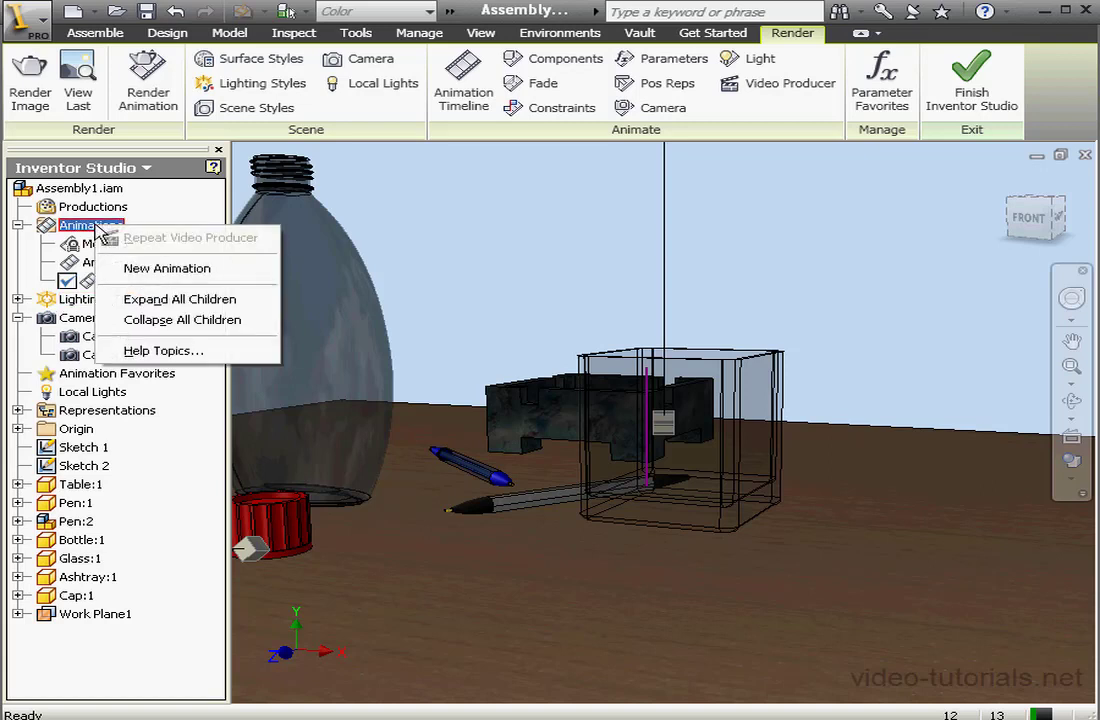
click(168, 269)
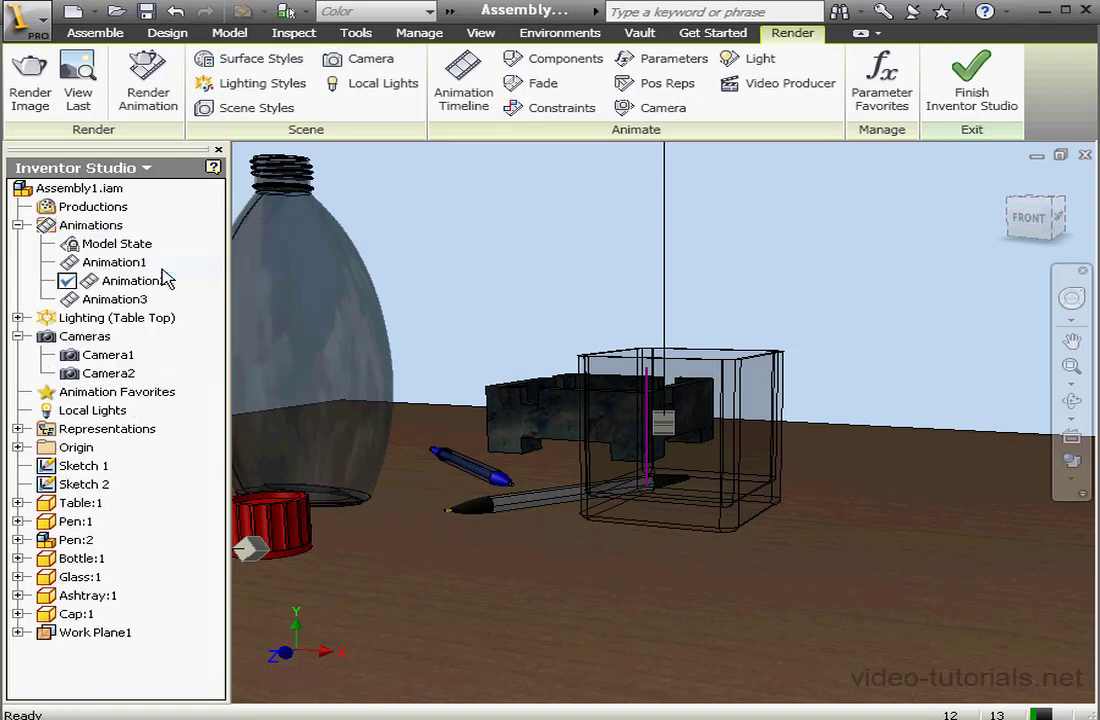
double_click(112, 300)
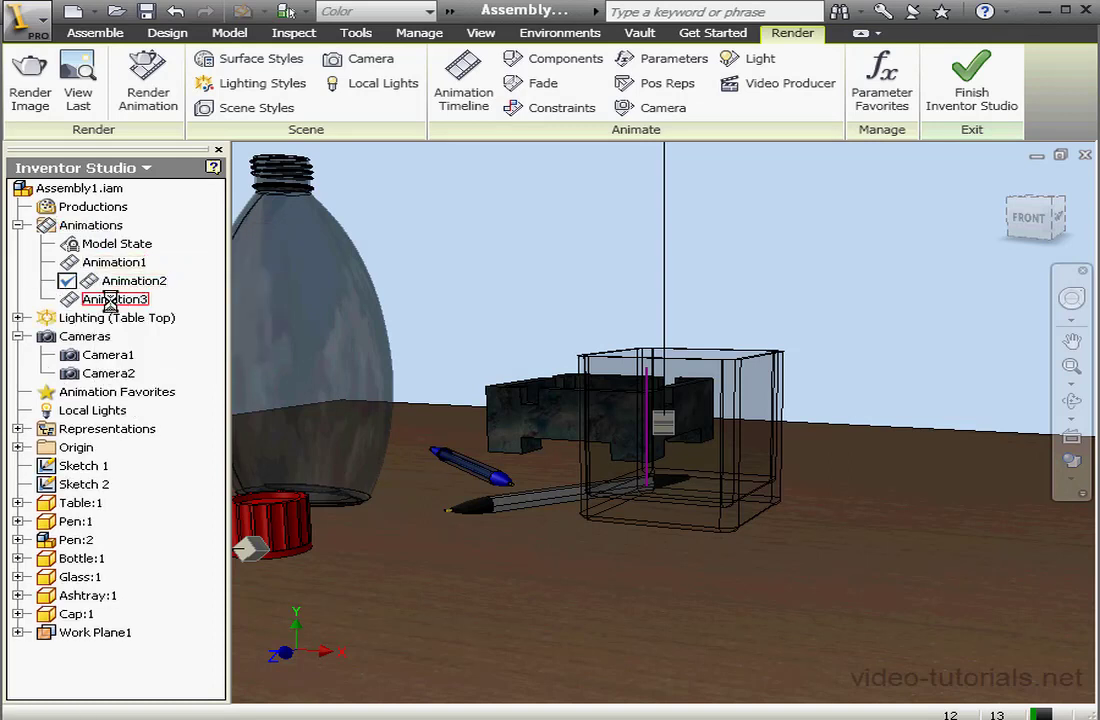
drag(786, 607, 710, 321)
click(960, 348)
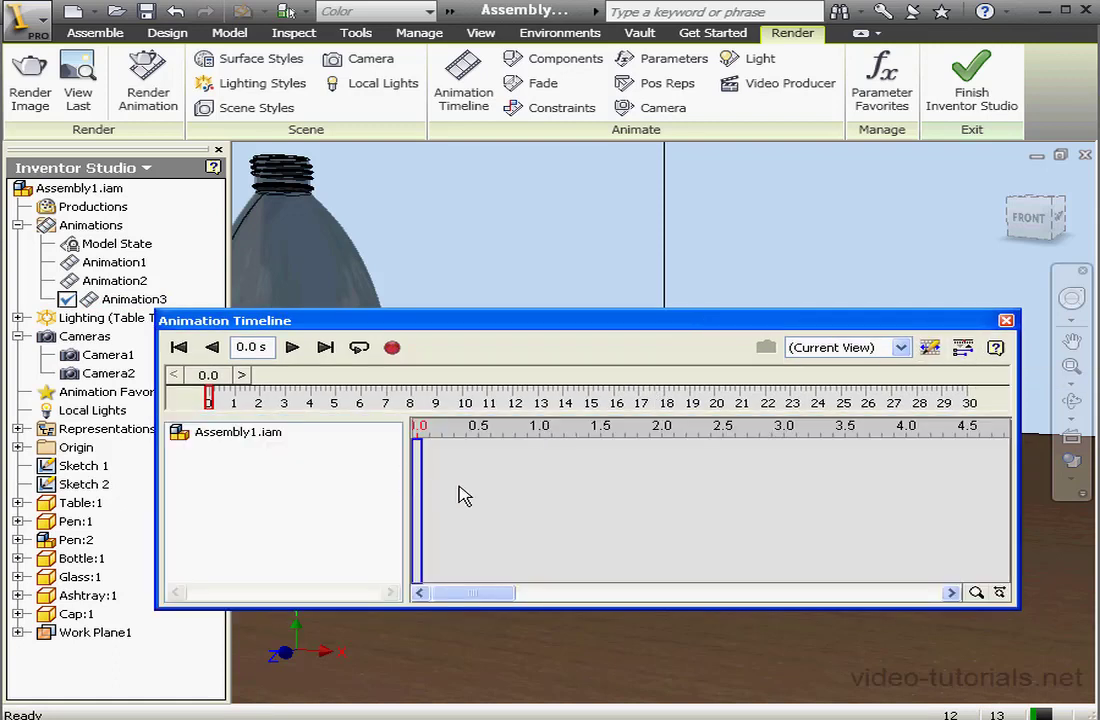
click(1006, 321)
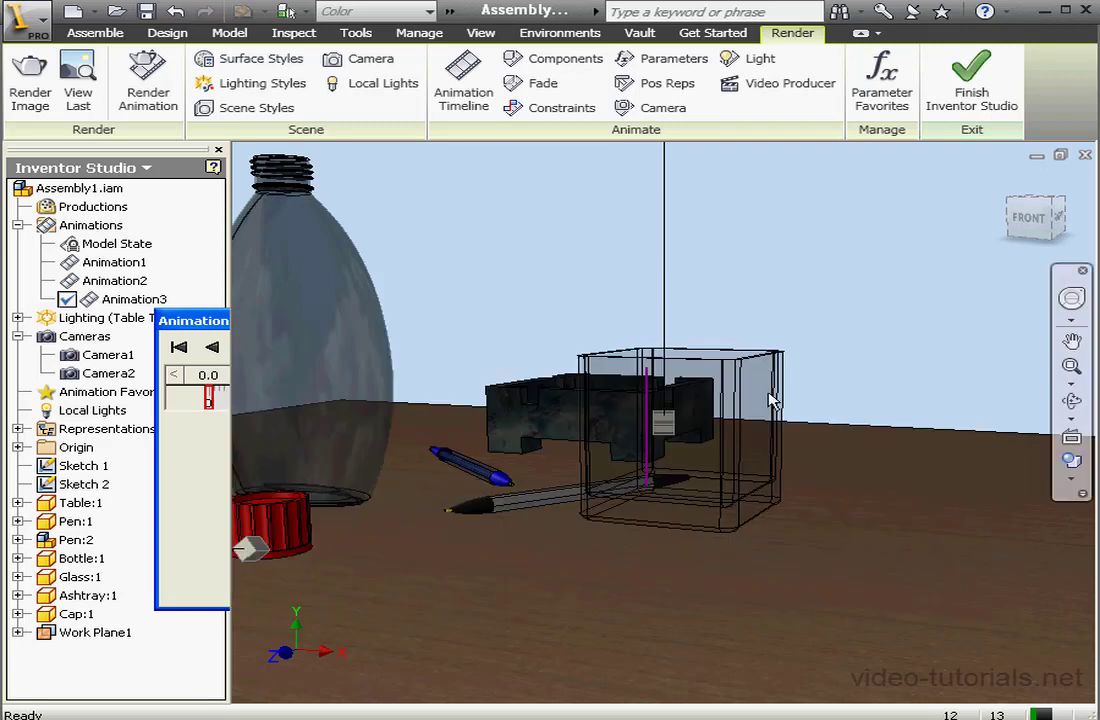
Step: Create a new camera from a close-up view of the red bottle cap
click(1071, 341)
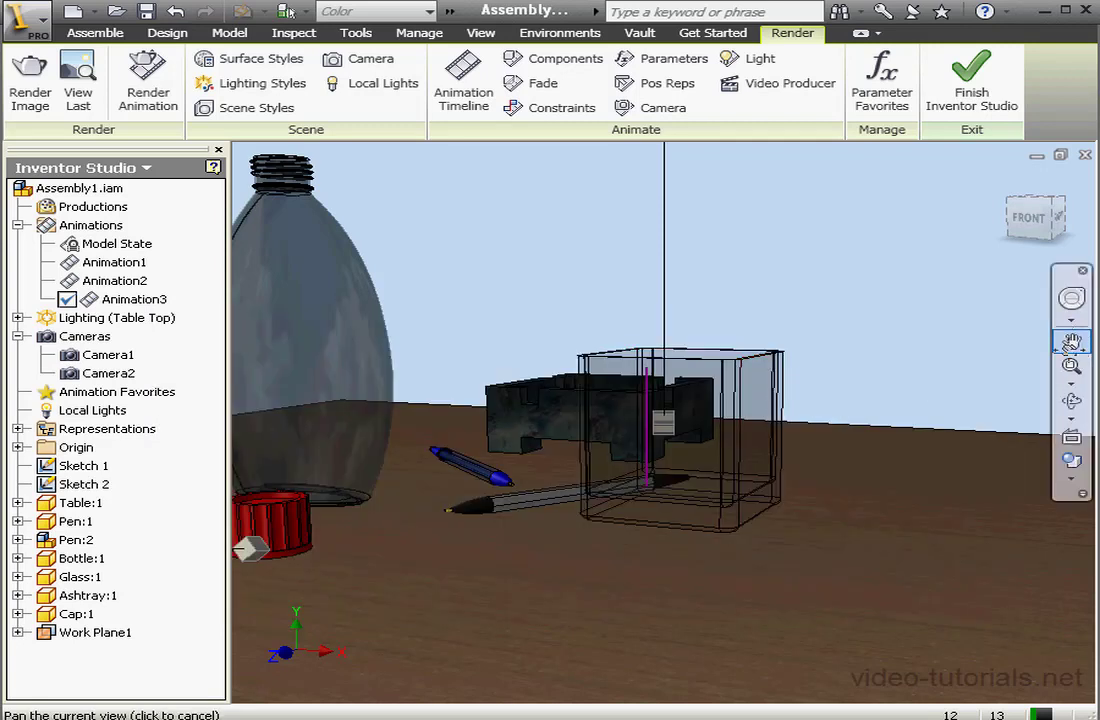
drag(416, 509, 653, 487)
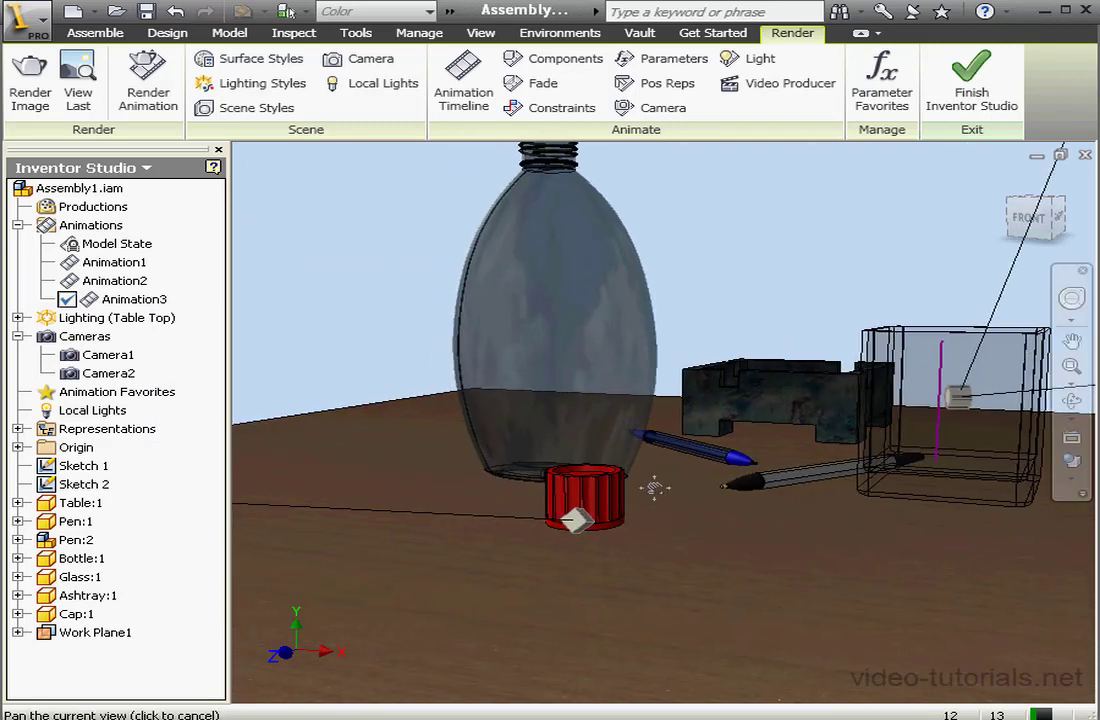
scroll(579, 515, down, 3)
scroll(585, 503, down, 2)
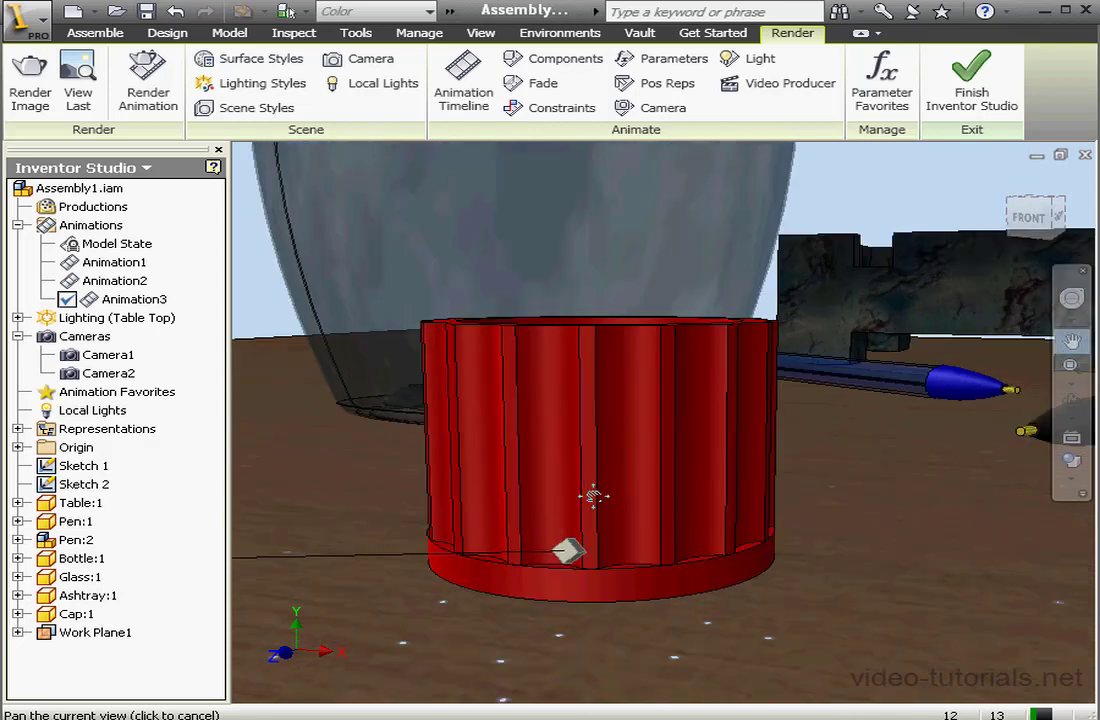
scroll(593, 496, down, 3)
scroll(593, 496, up, 2)
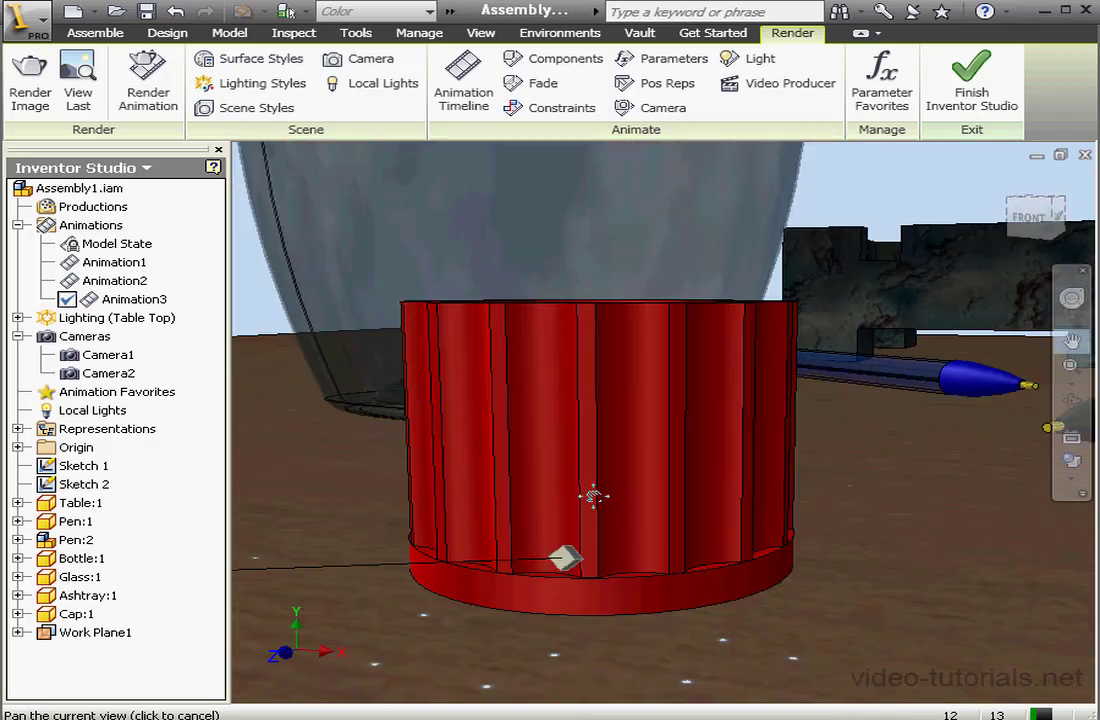
click(1072, 342)
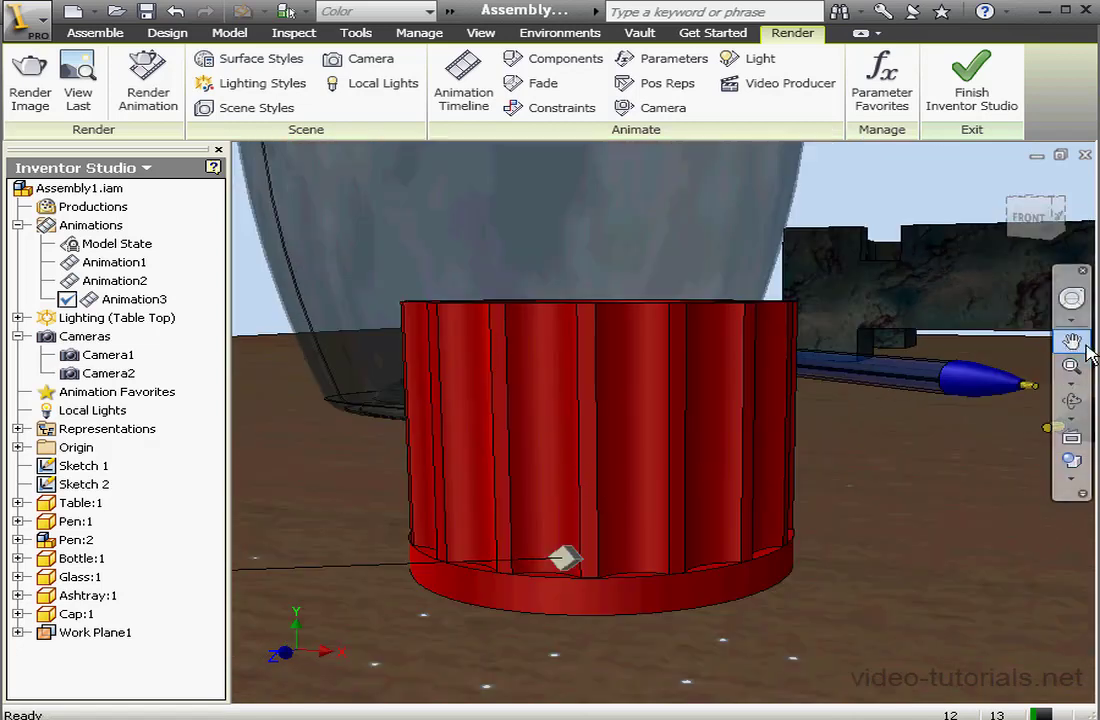
mouse_move(776, 372)
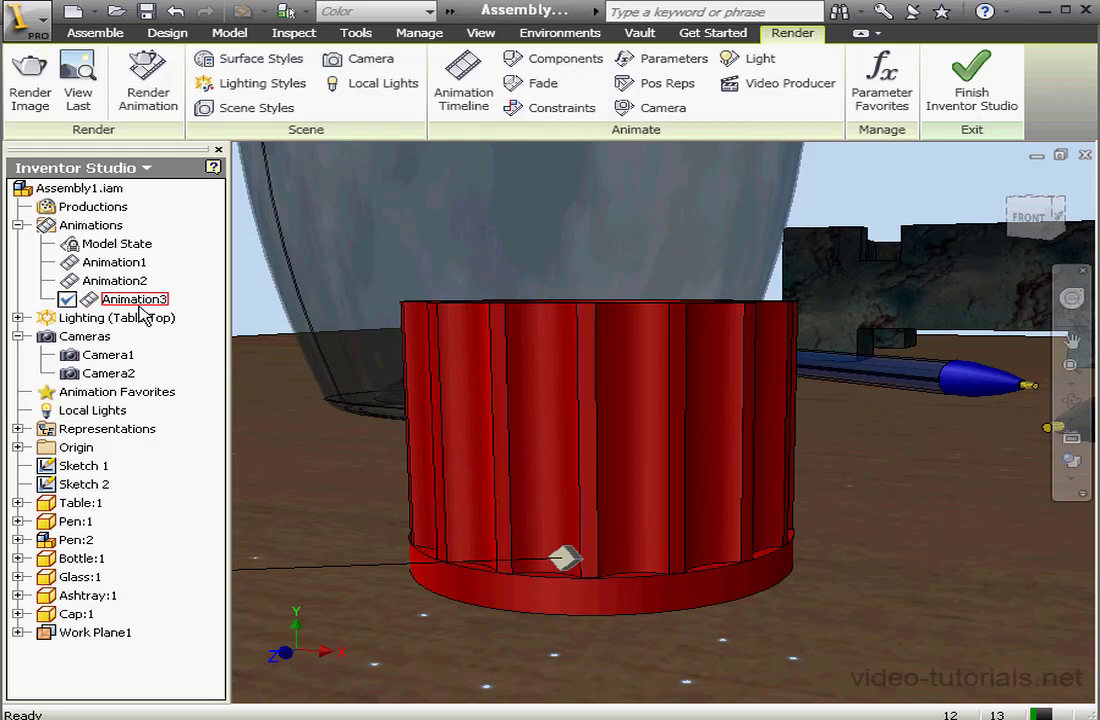
right_click(88, 340)
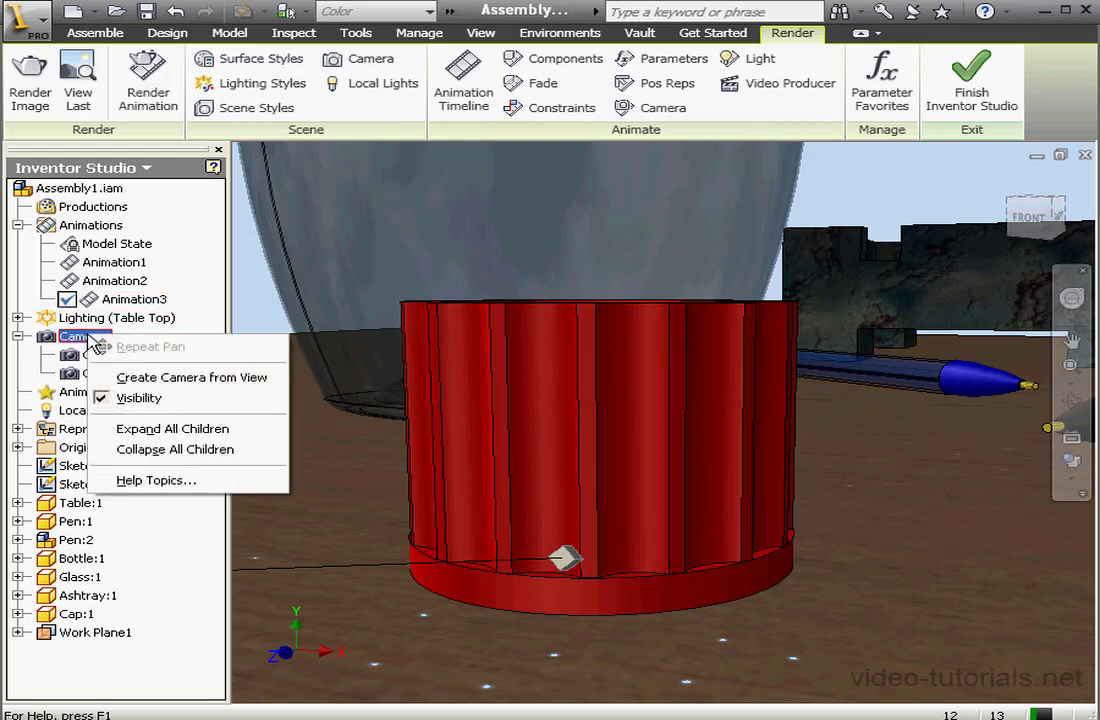
click(158, 379)
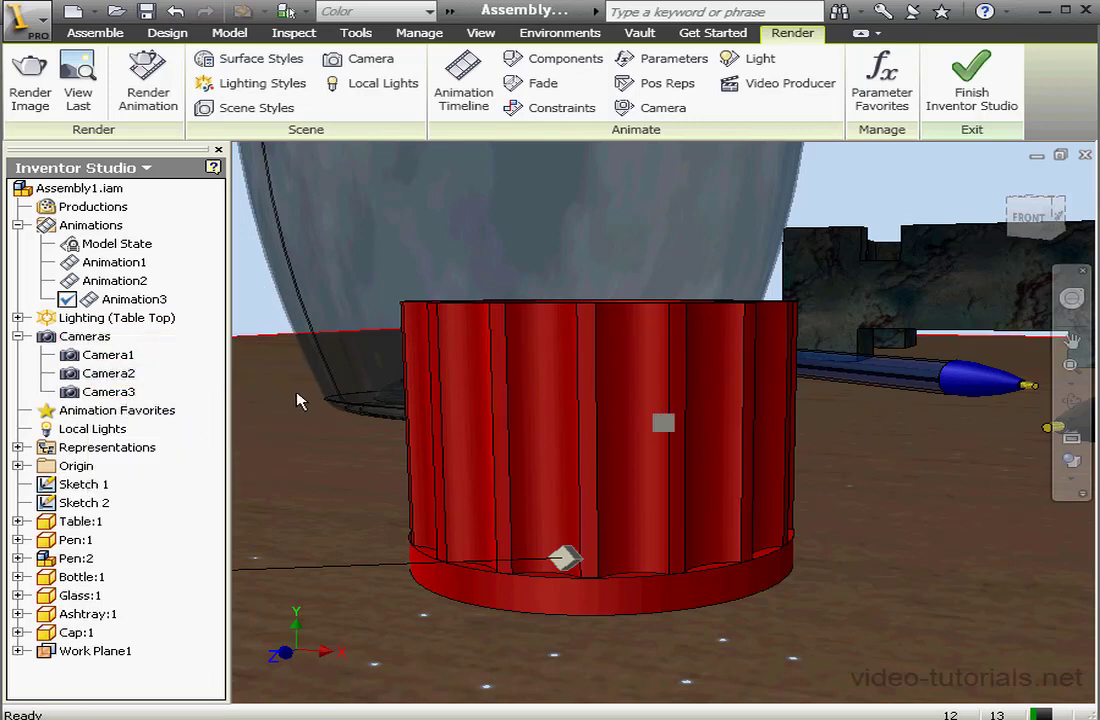
Step: Create a new production and expand the list of productions
right_click(102, 204)
click(142, 246)
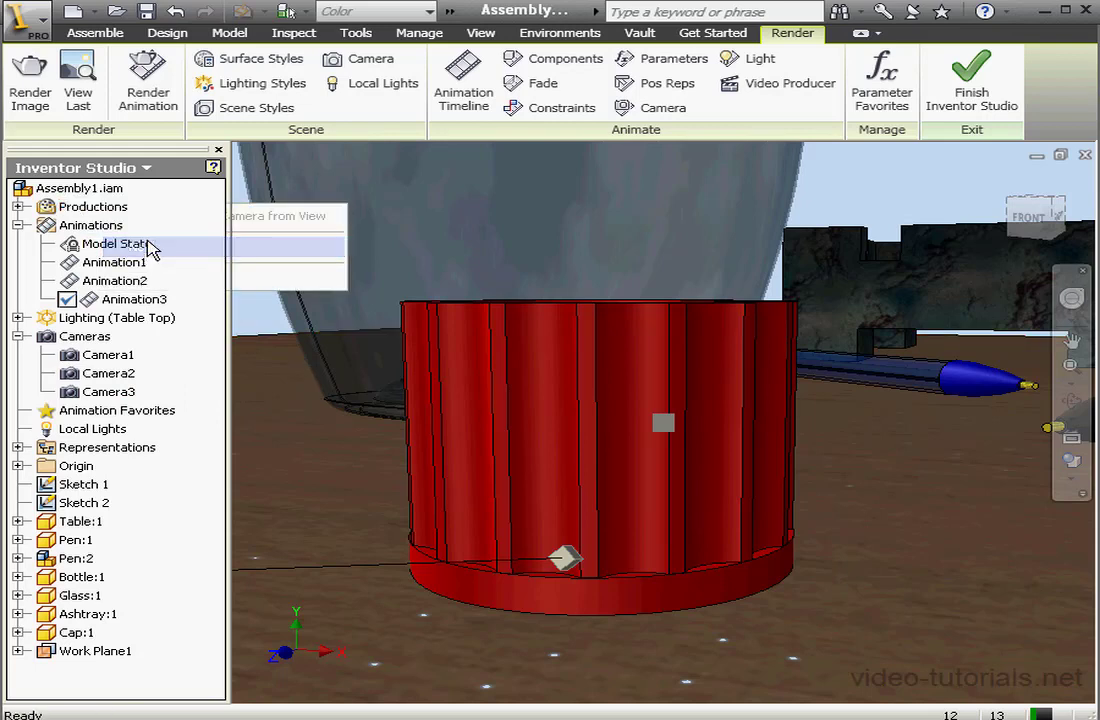
click(17, 206)
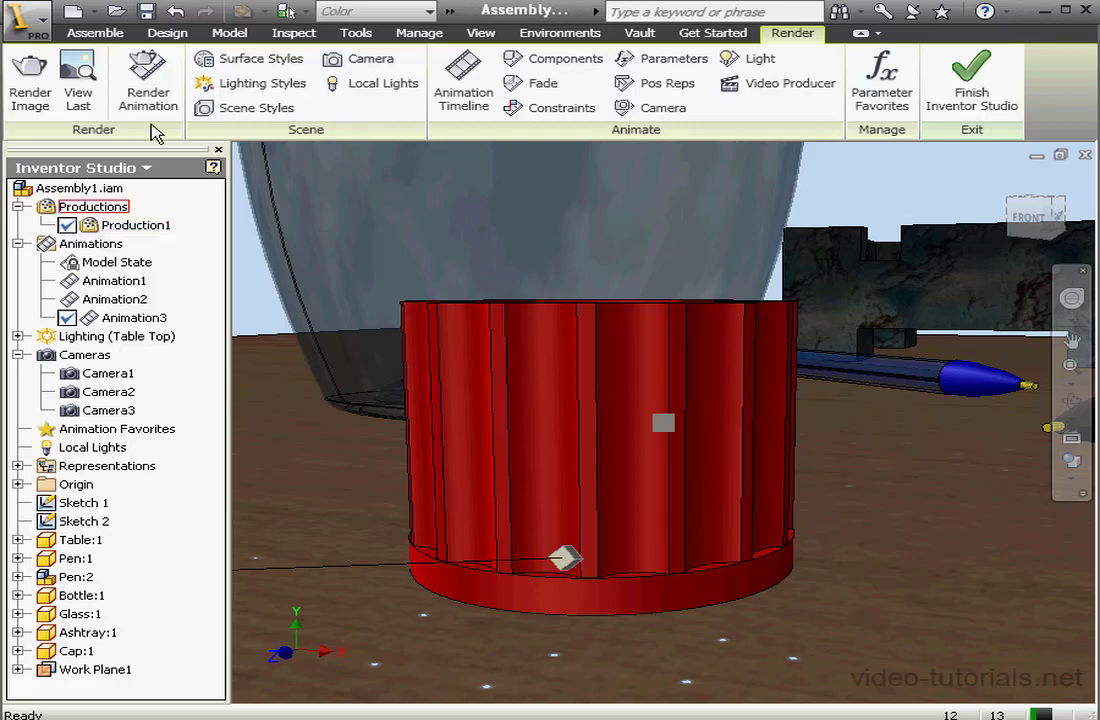
Step: Compare the camera setting for rendering an animation with Production1 active and inactive, leaving Production1 active
click(150, 92)
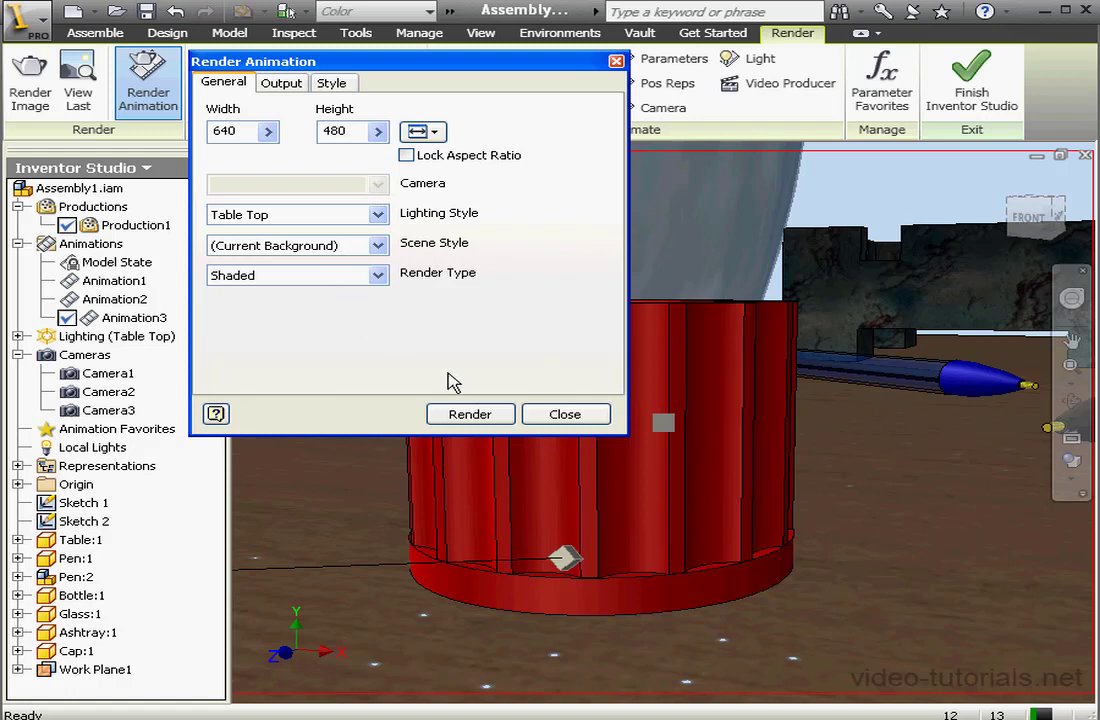
click(562, 413)
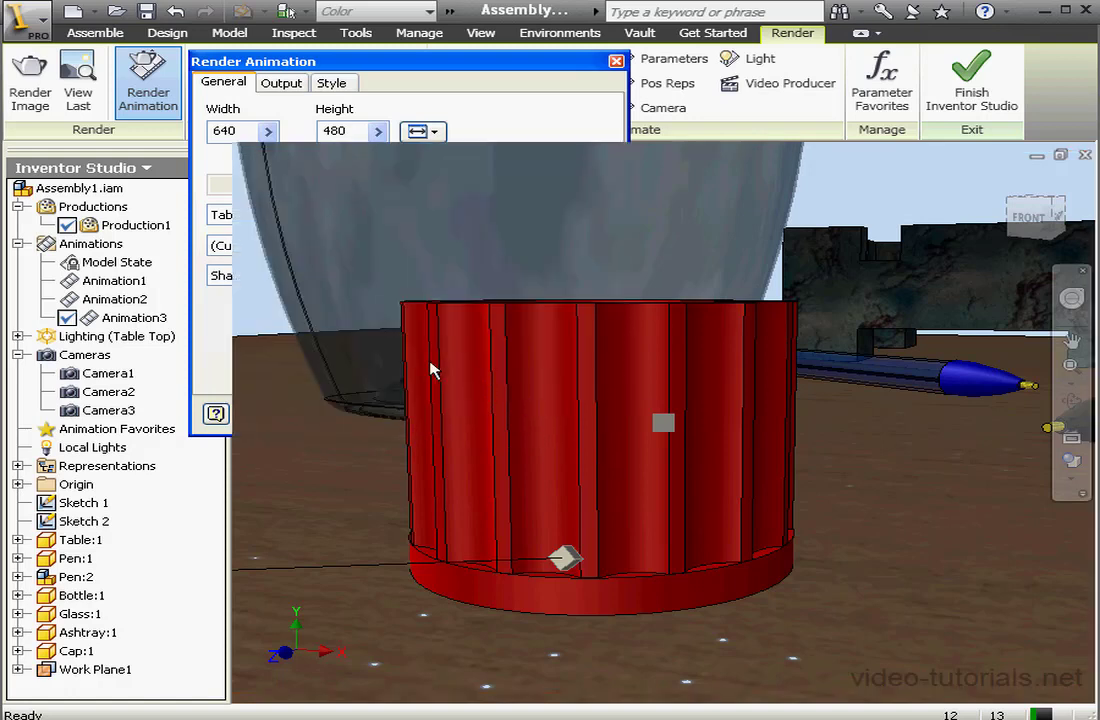
right_click(110, 225)
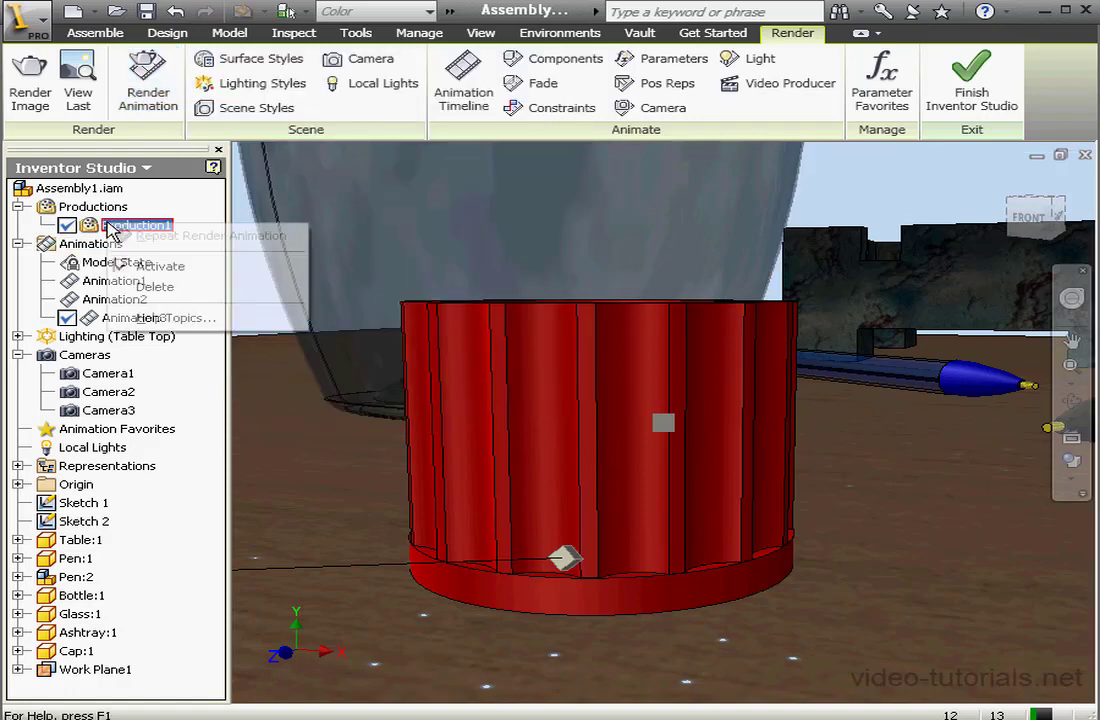
click(157, 276)
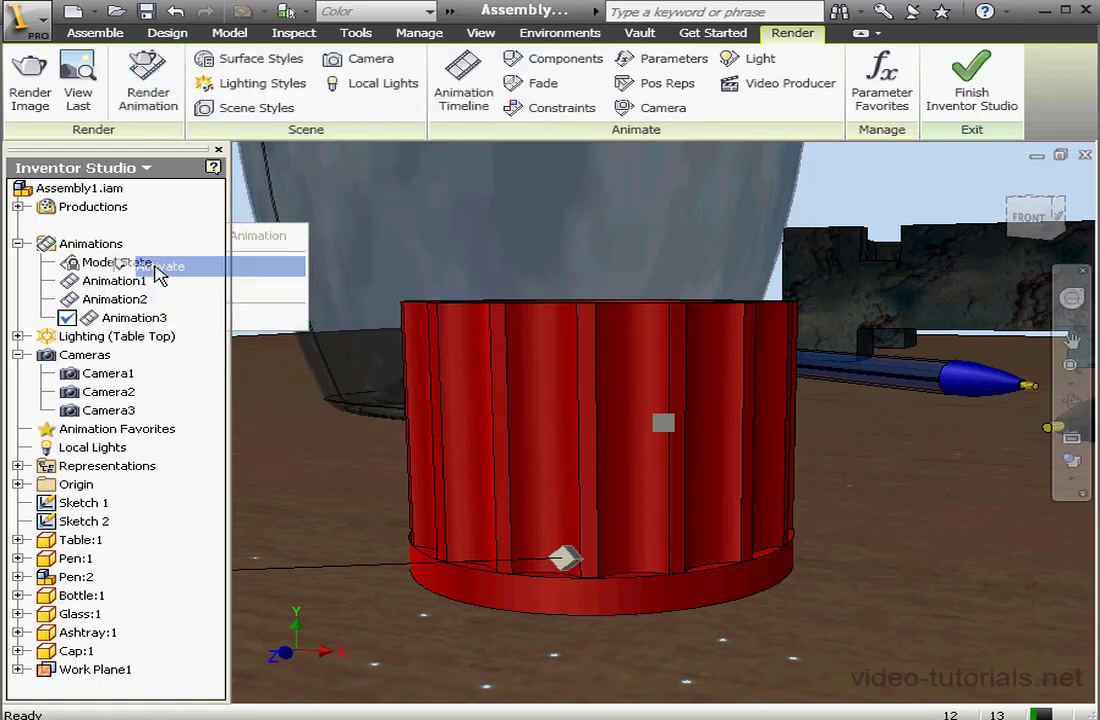
click(152, 95)
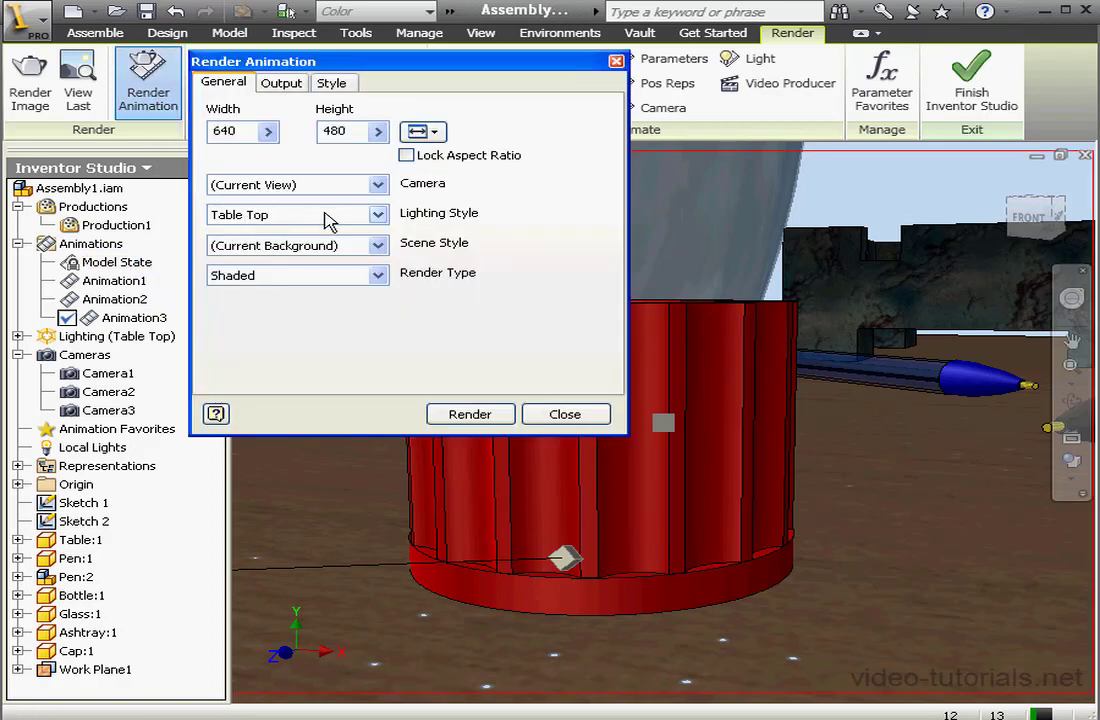
click(378, 185)
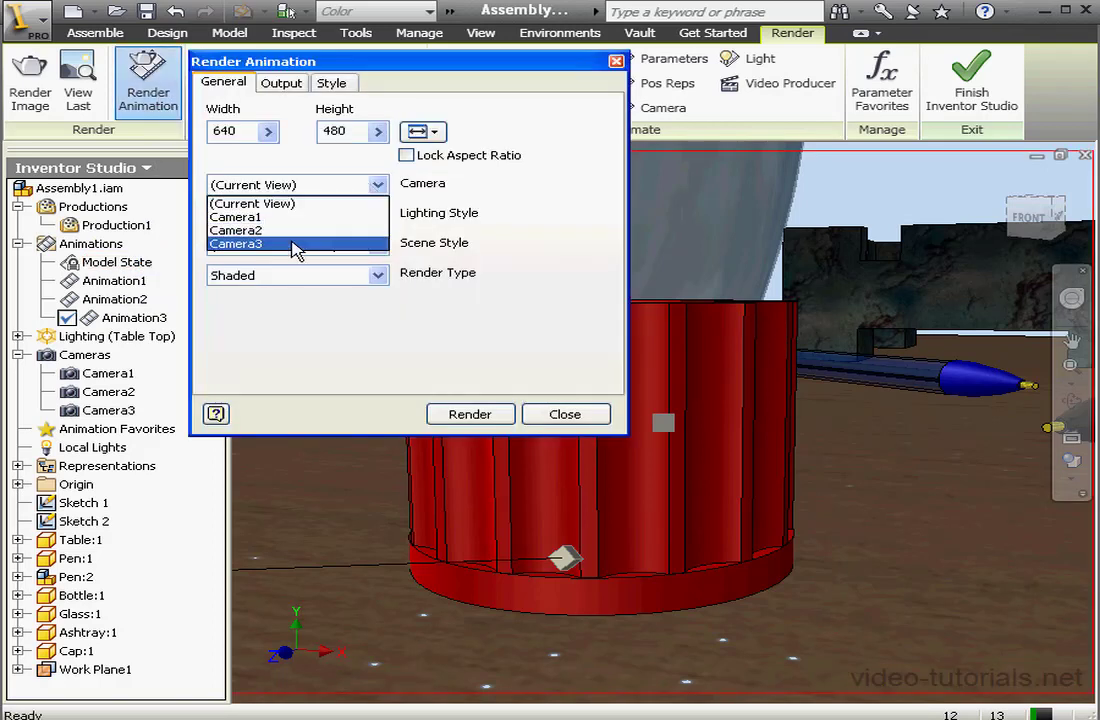
click(566, 416)
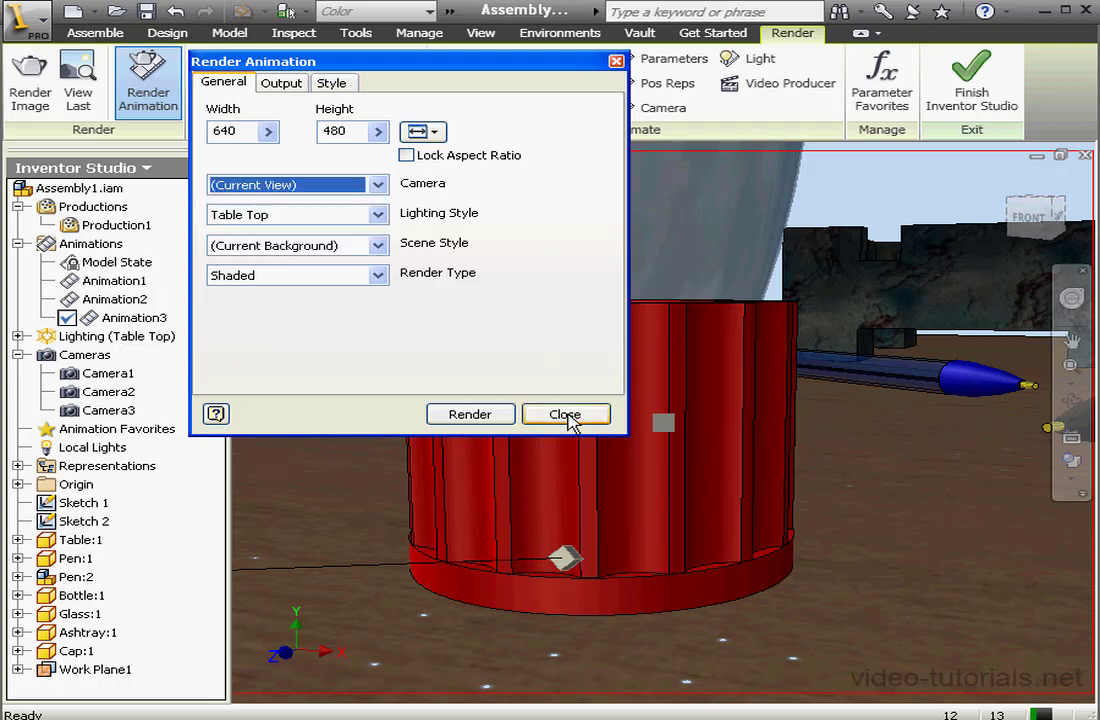
click(572, 418)
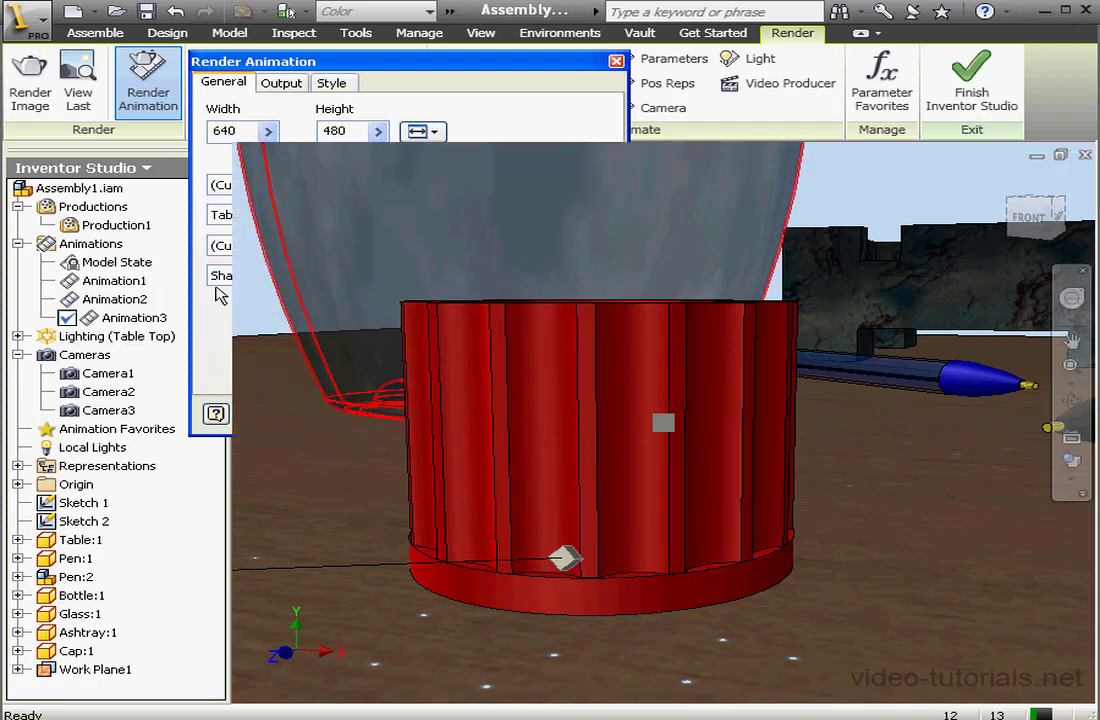
right_click(106, 228)
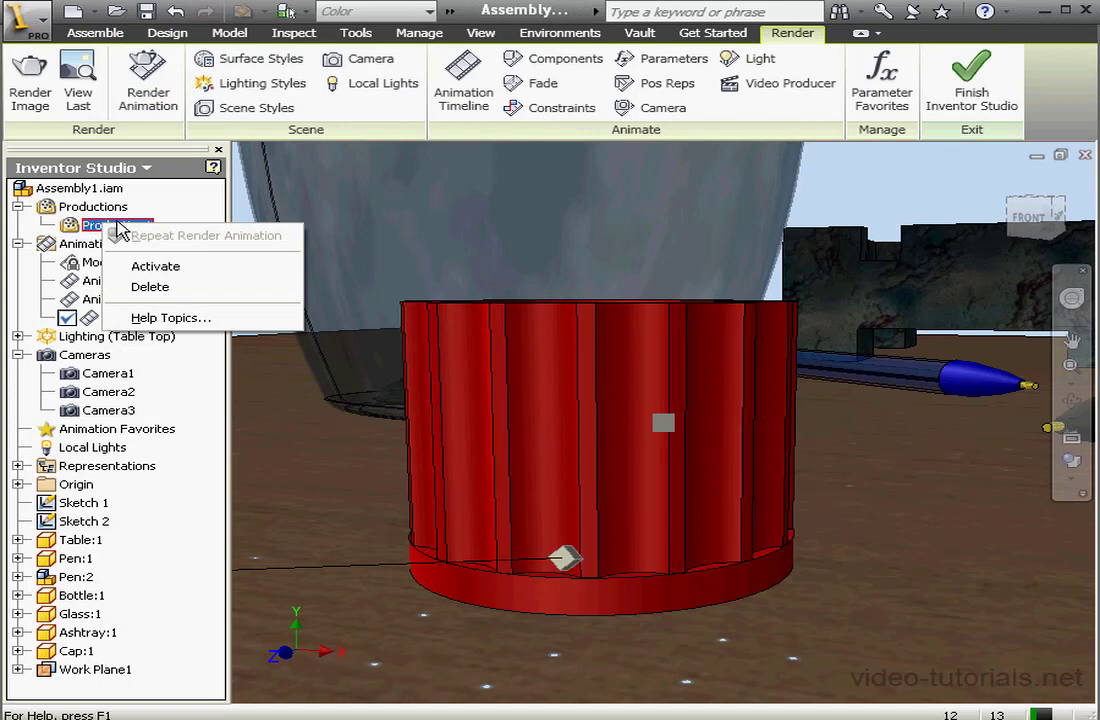
click(163, 268)
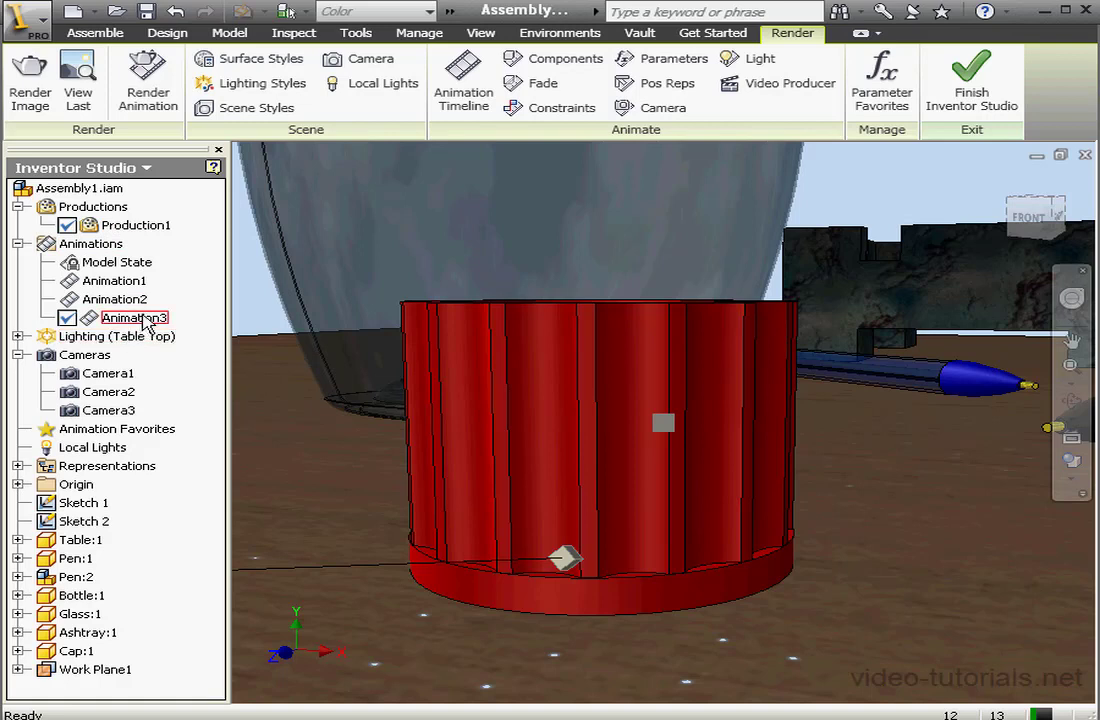
Step: Open Production1 in Video Producer and place a Camera1 shot at the start of its timeline
click(813, 86)
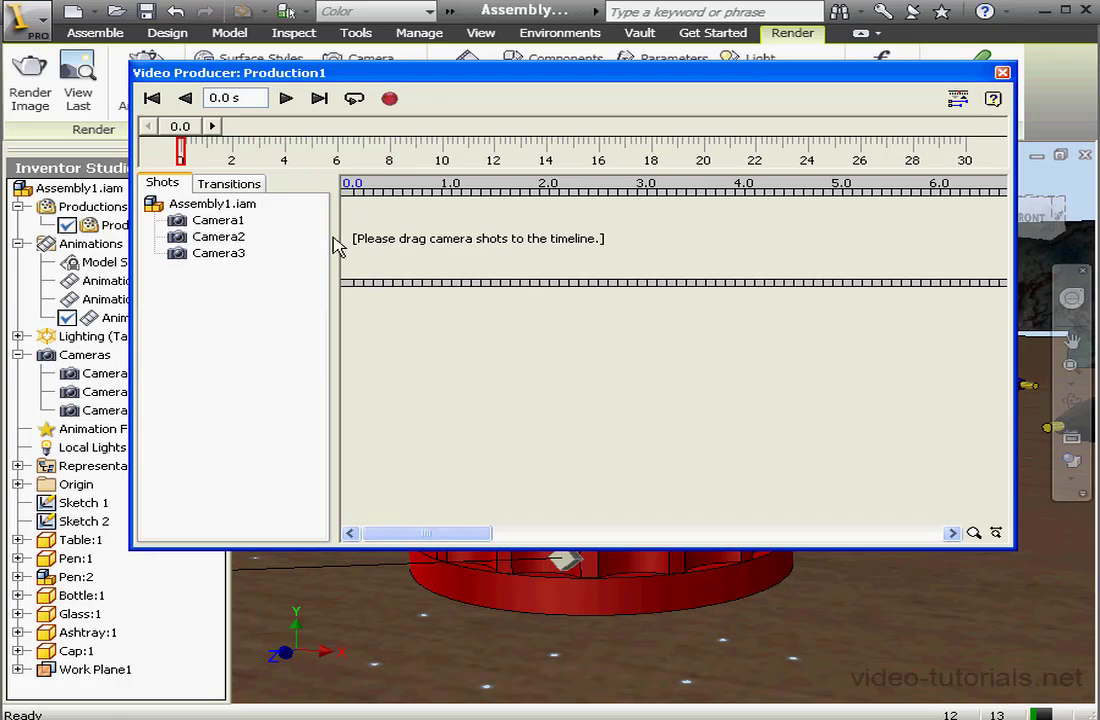
mouse_move(230, 222)
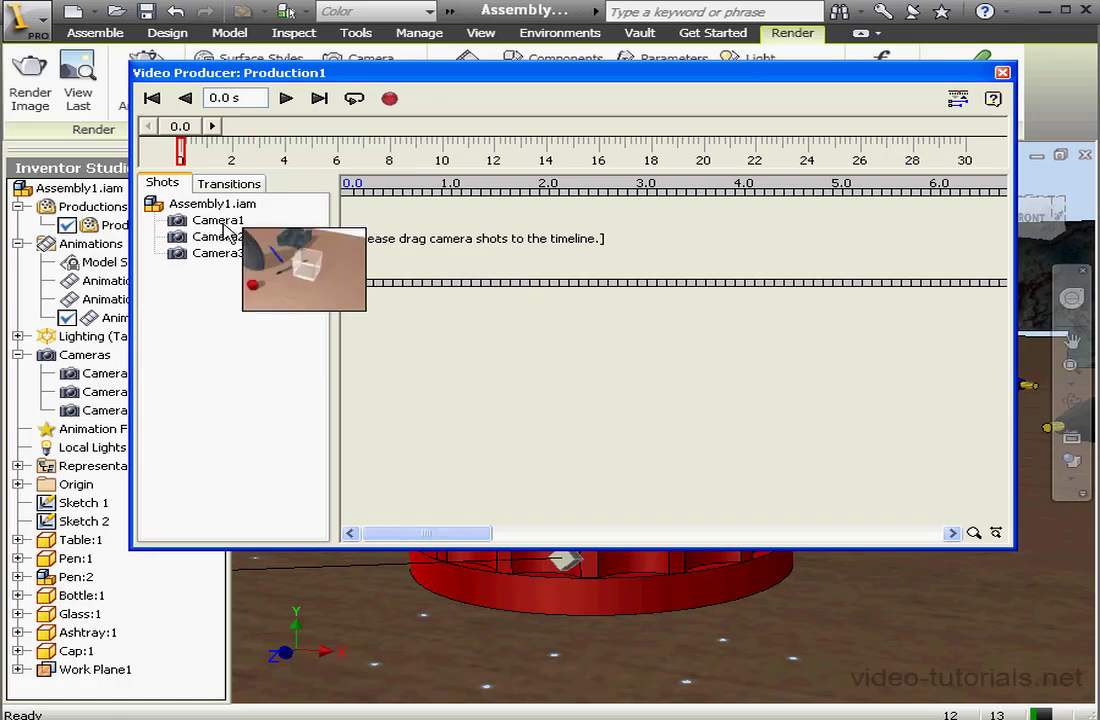
mouse_move(210, 257)
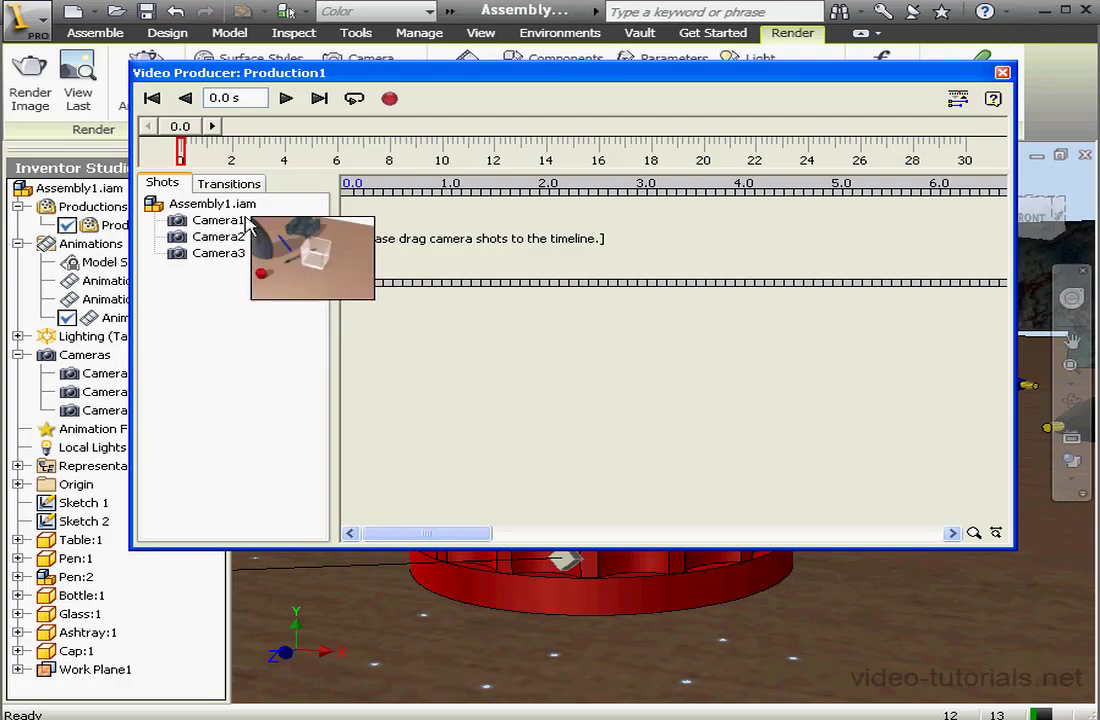
drag(220, 226, 388, 217)
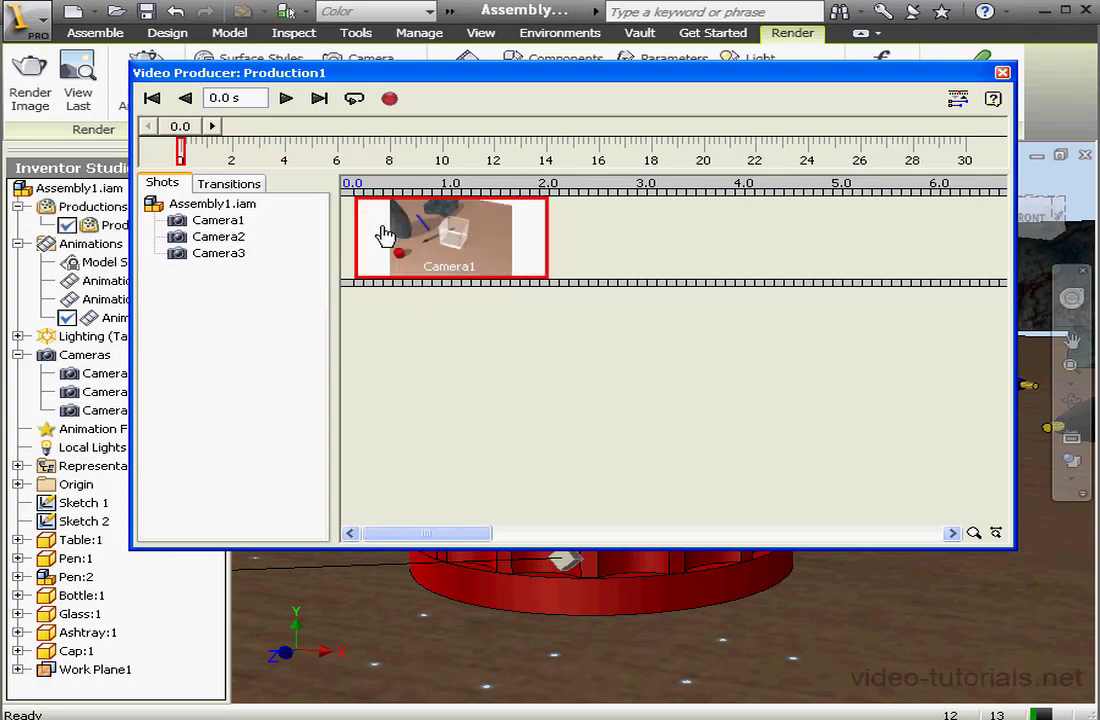
Step: Extend the Camera1 shot to end at 8.0 s and place a Camera3 shot directly after it
drag(457, 534, 489, 535)
click(386, 238)
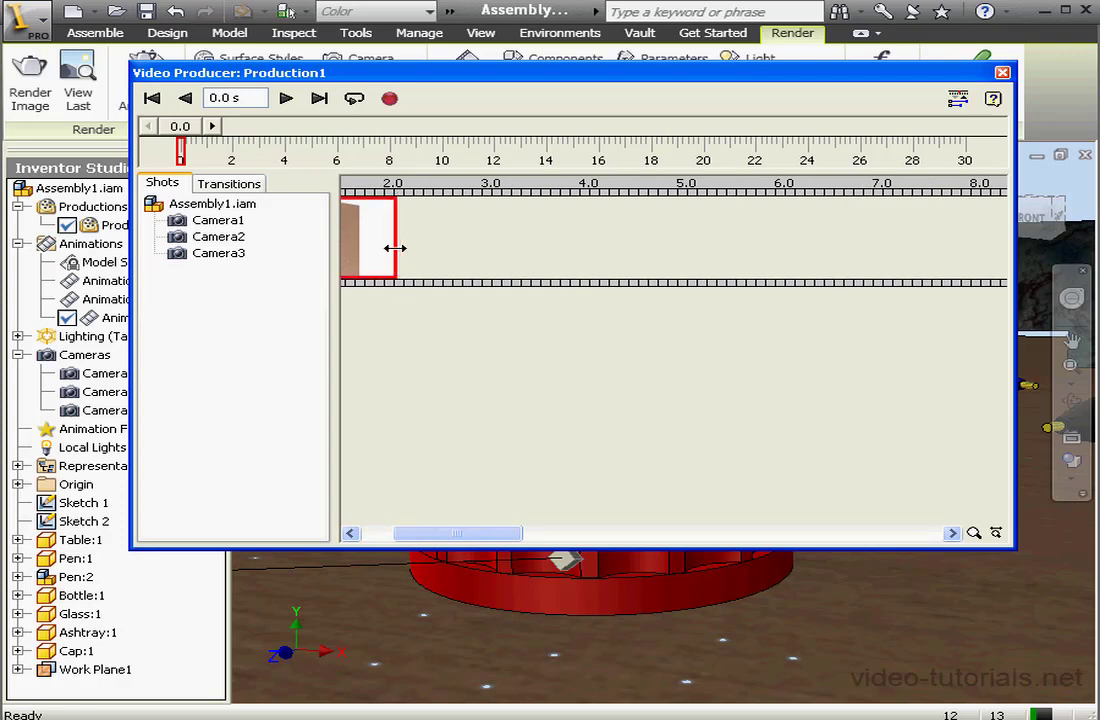
drag(395, 240, 979, 232)
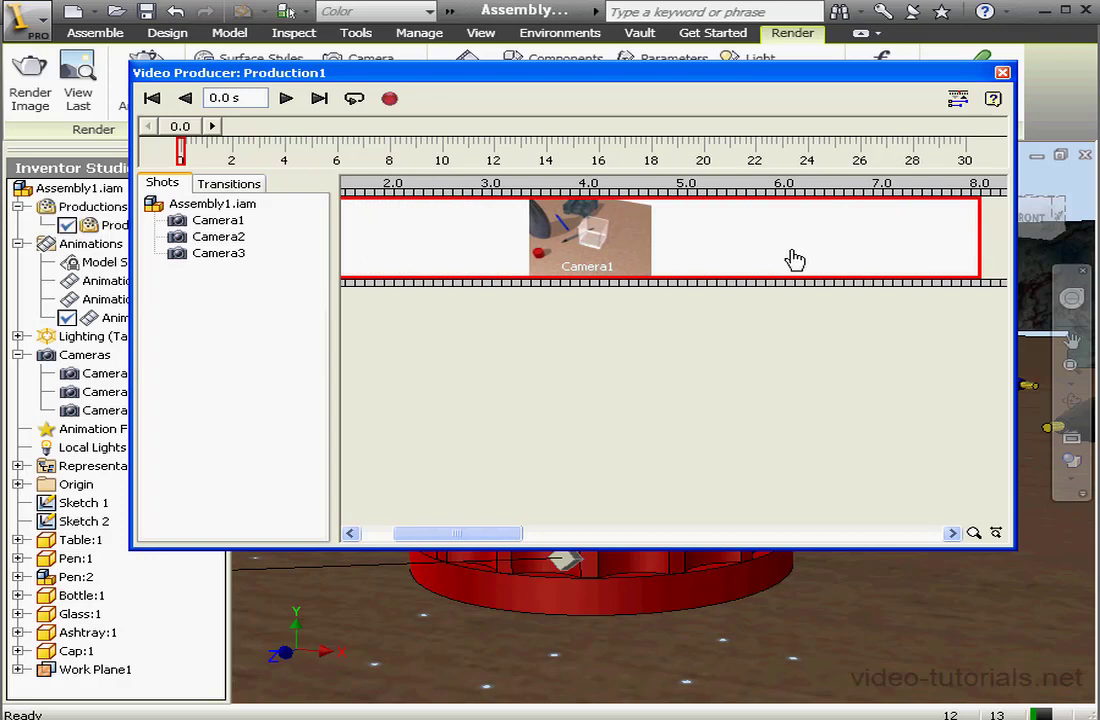
drag(483, 540, 561, 540)
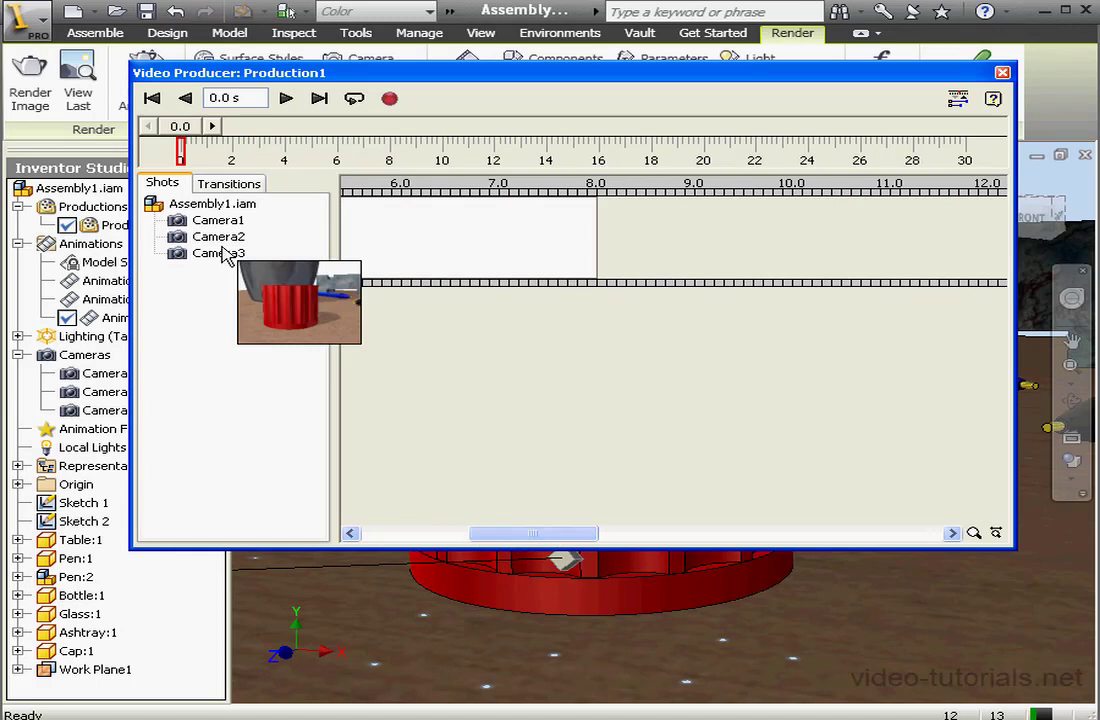
drag(224, 258, 612, 228)
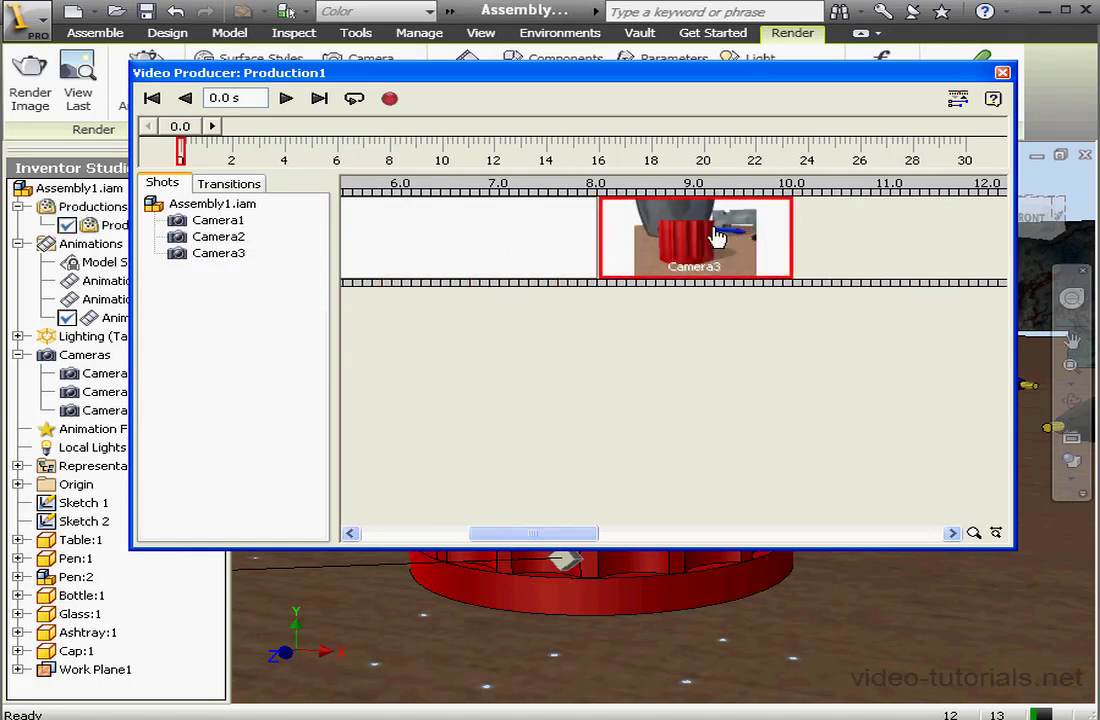
Step: Place a Camera2 shot directly after the Camera3 shot and extend it to end at 15.0 s
drag(555, 535, 605, 540)
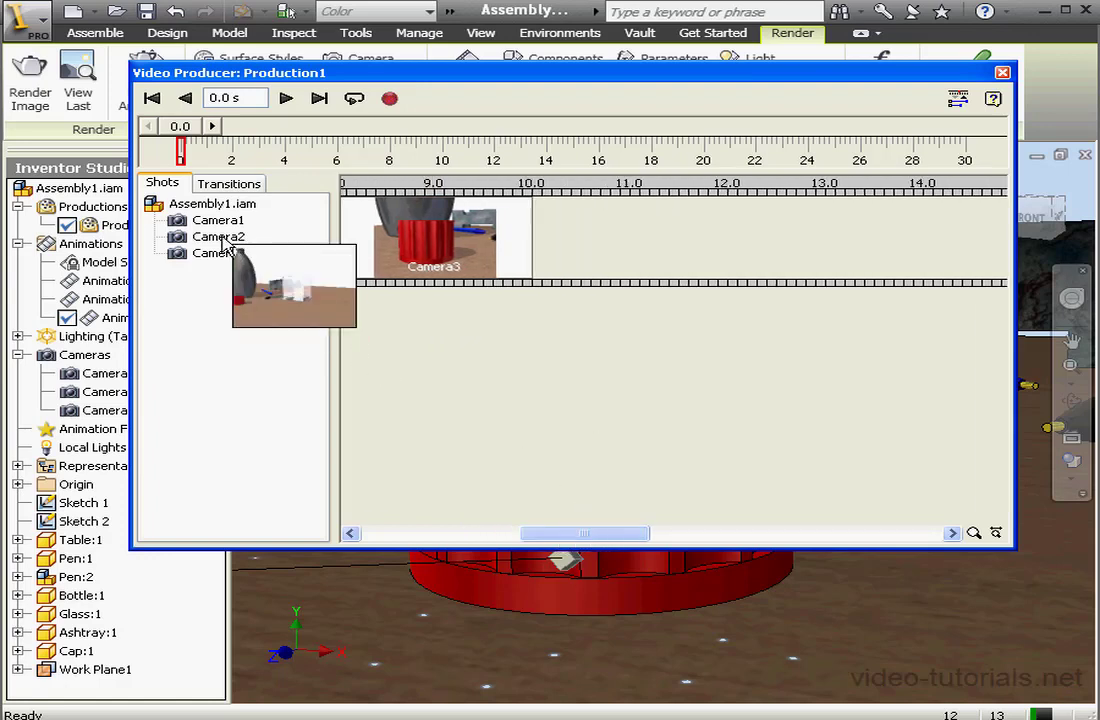
drag(222, 243, 590, 235)
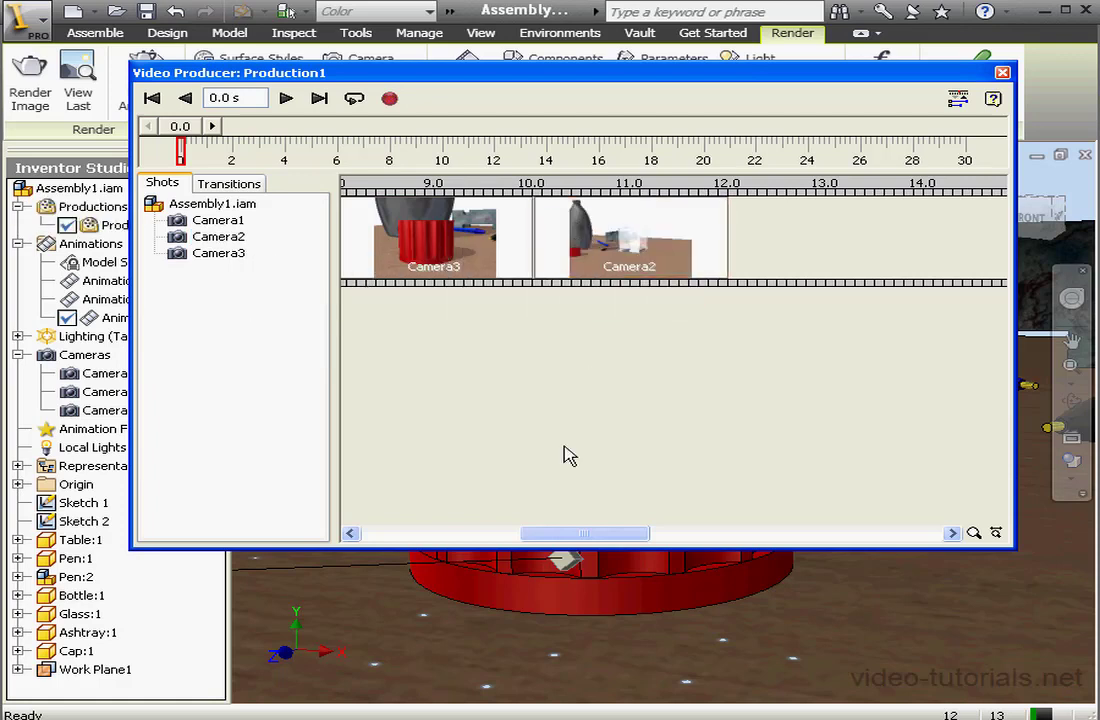
drag(555, 537, 600, 540)
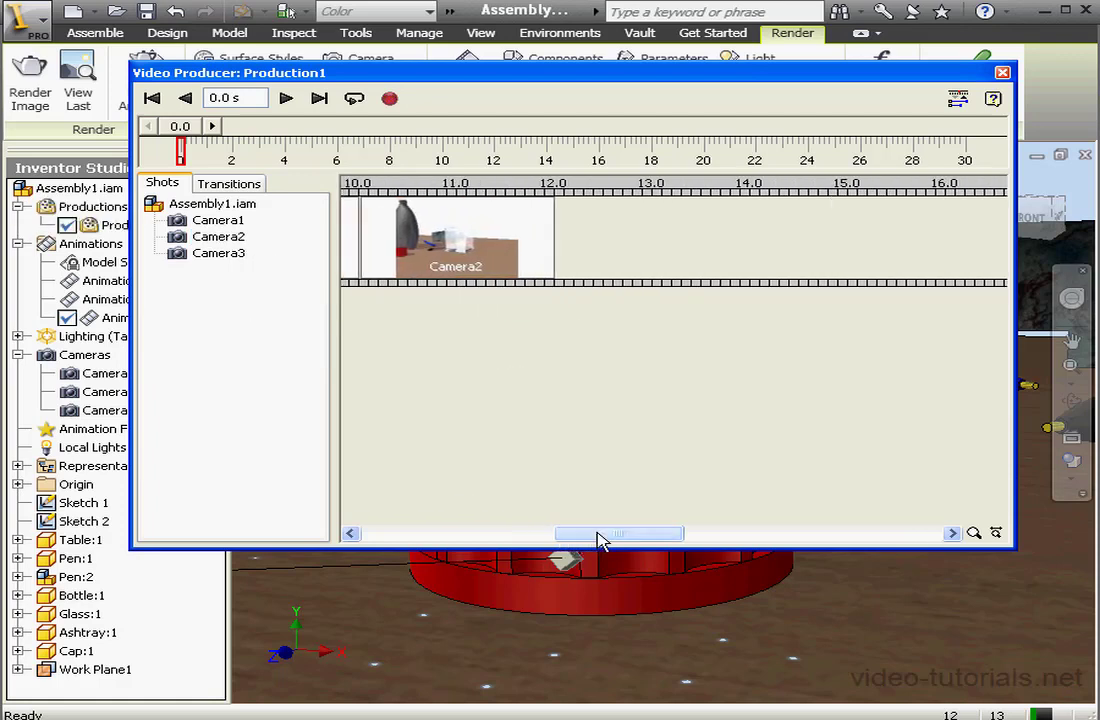
drag(556, 244, 849, 247)
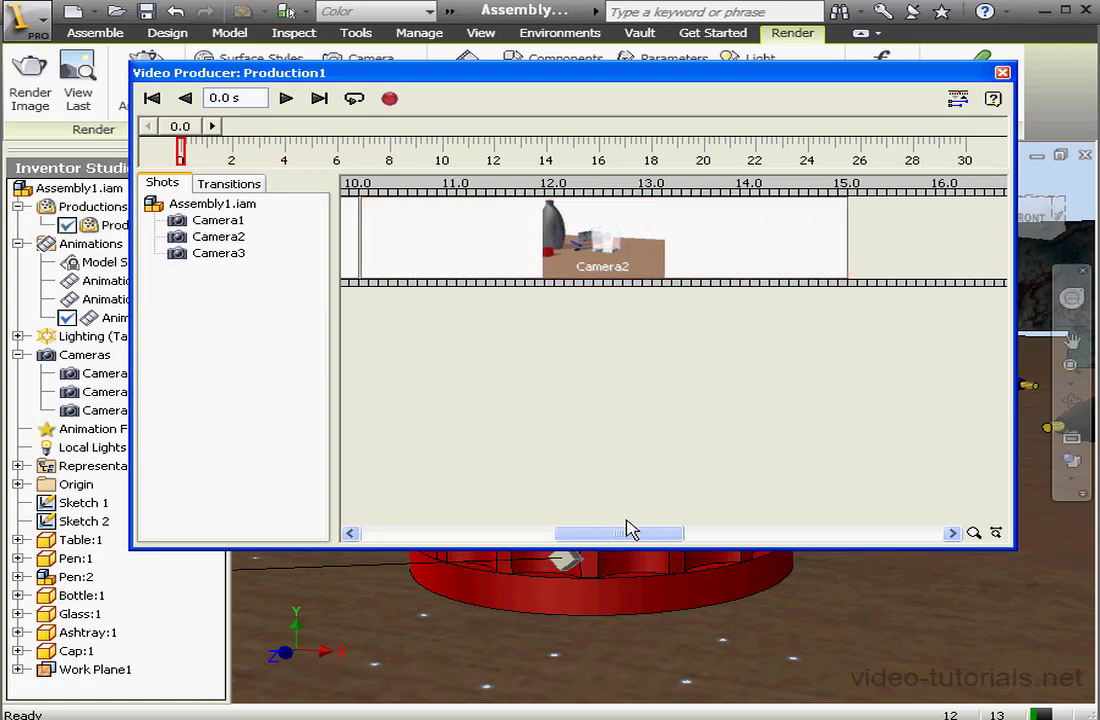
Step: Add a second Camera1 shot to the timeline directly after the Camera2 shot, starting at 15.0 s
drag(628, 533, 650, 541)
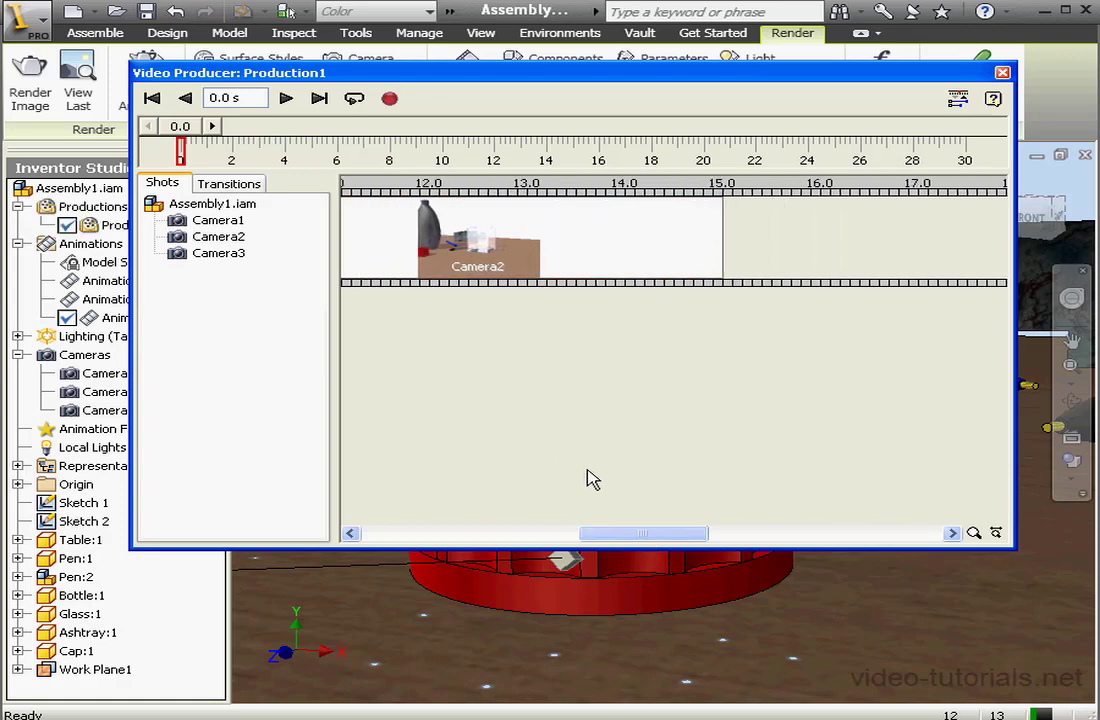
mouse_move(229, 220)
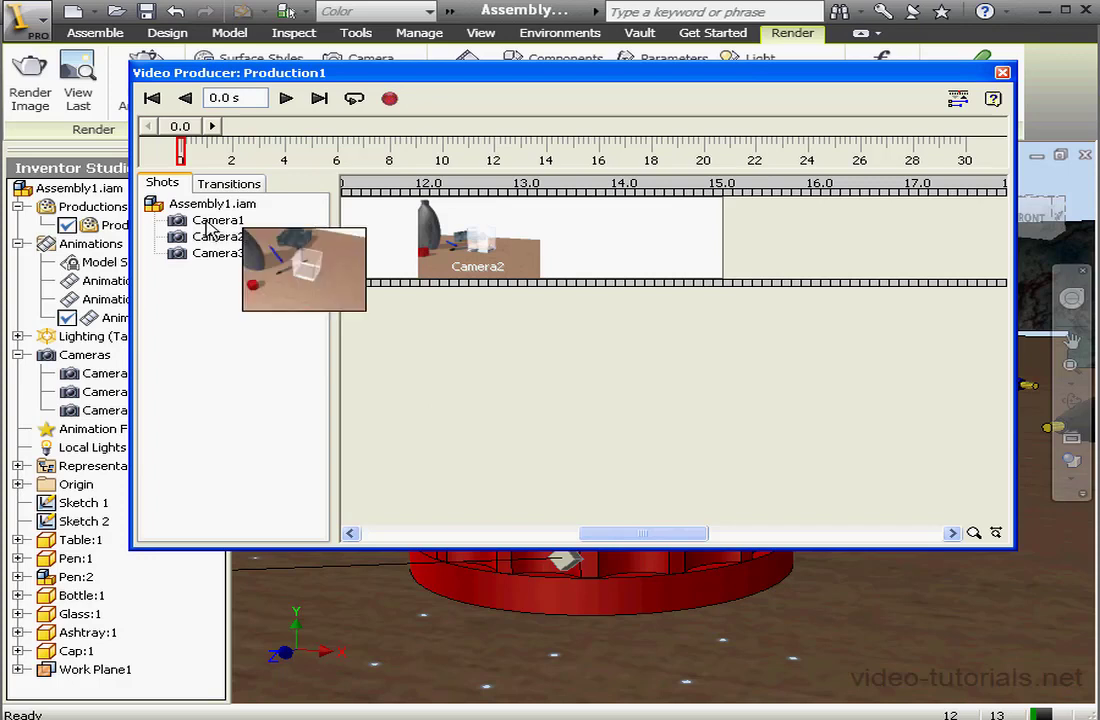
drag(207, 228, 755, 210)
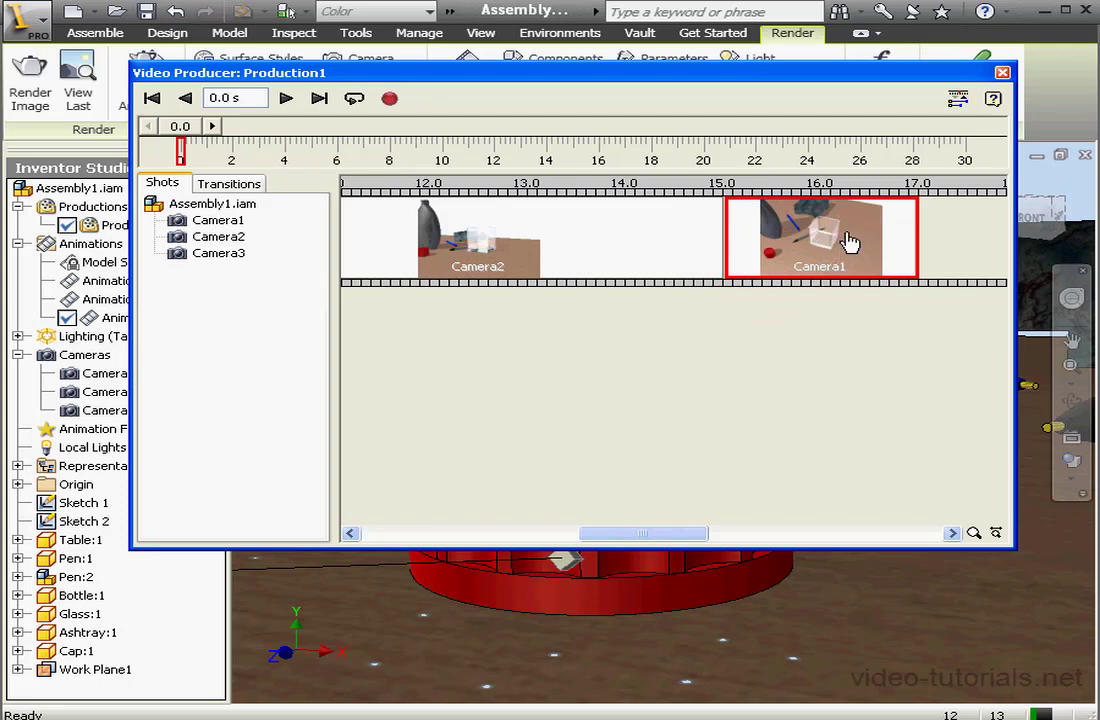
Step: Collapse the shot editor to preview the assembled camera shots by scrubbing the timeline, then reposition and expand Video Producer
click(958, 98)
mouse_move(175, 128)
mouse_down()
mouse_move(534, 138)
mouse_move(170, 143)
mouse_up()
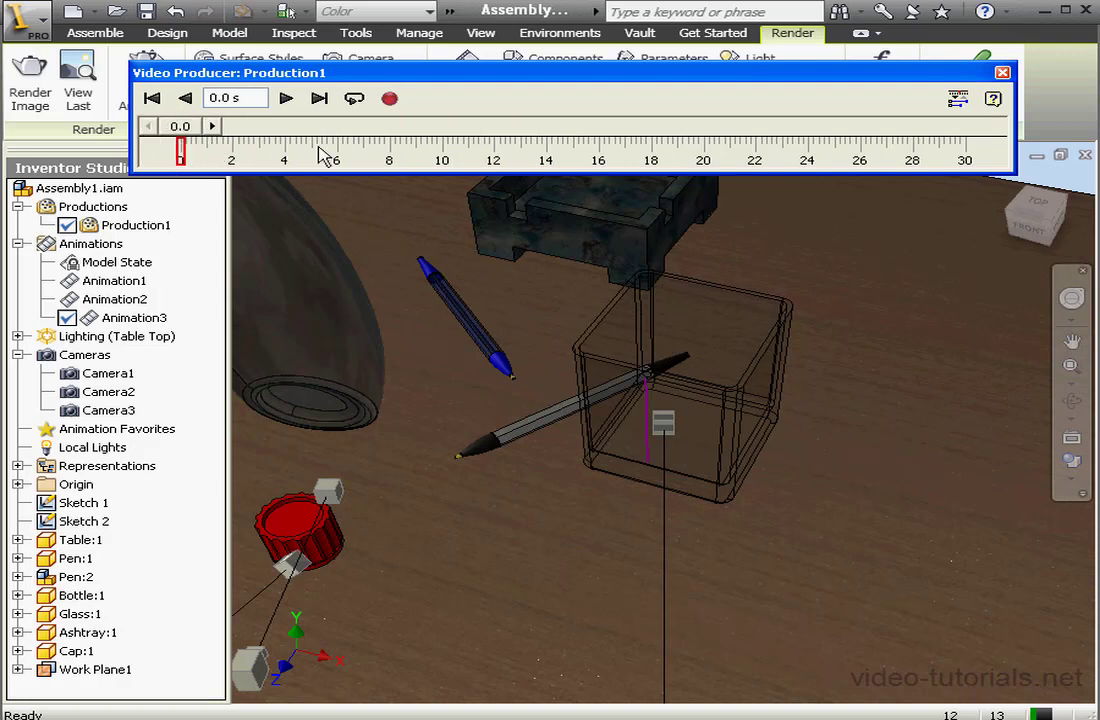
drag(474, 75, 534, 67)
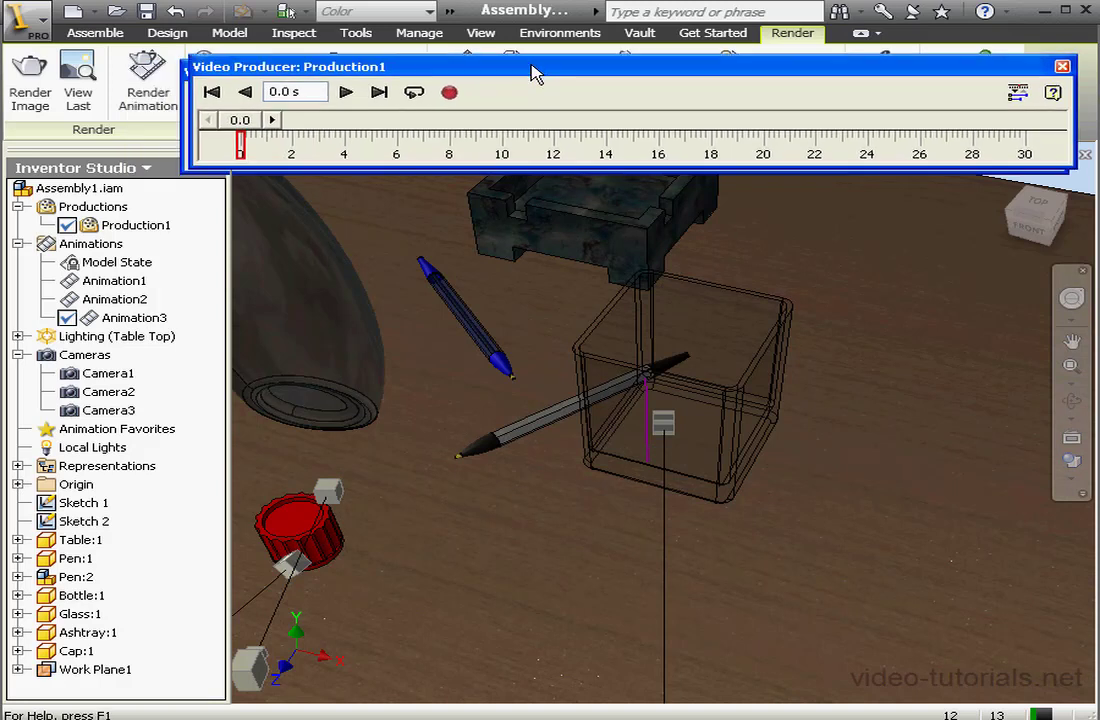
click(1017, 90)
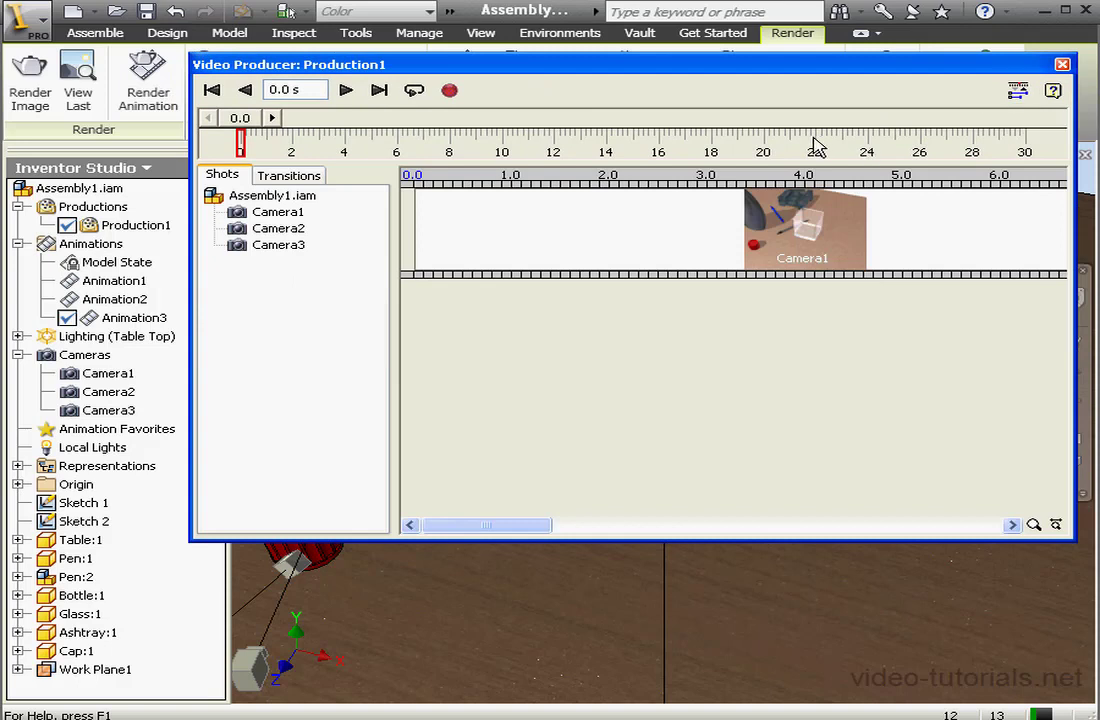
Step: Edit the first Camera1 shot so its animation footage comes from Animation1
right_click(720, 222)
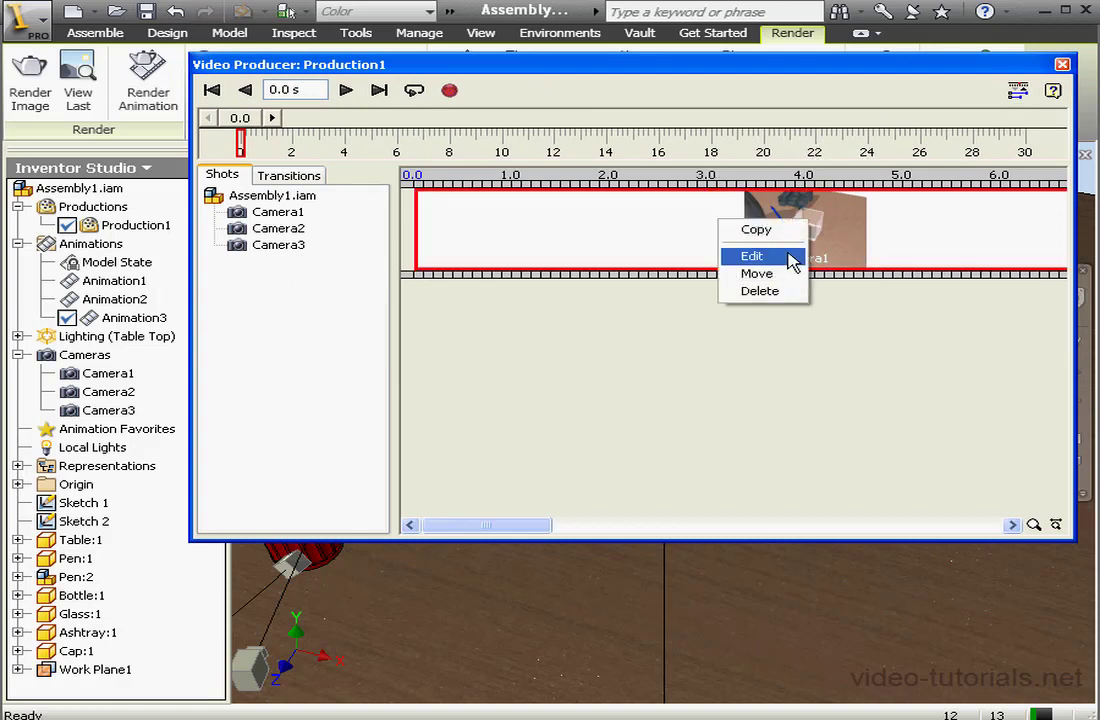
click(752, 257)
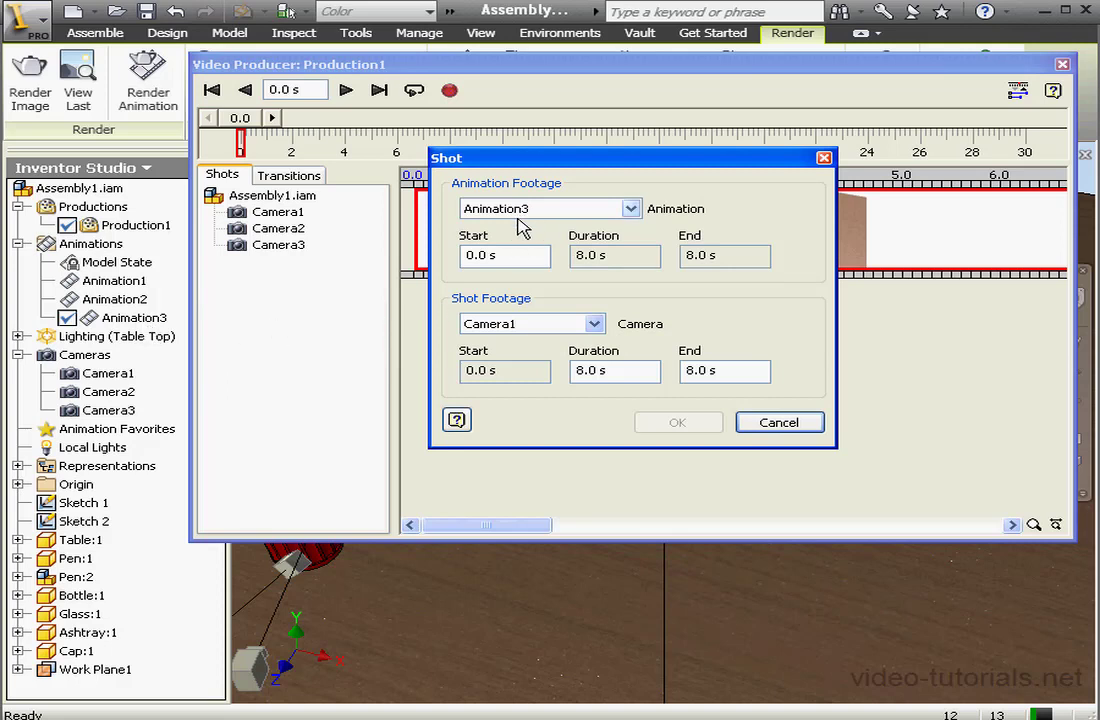
click(631, 209)
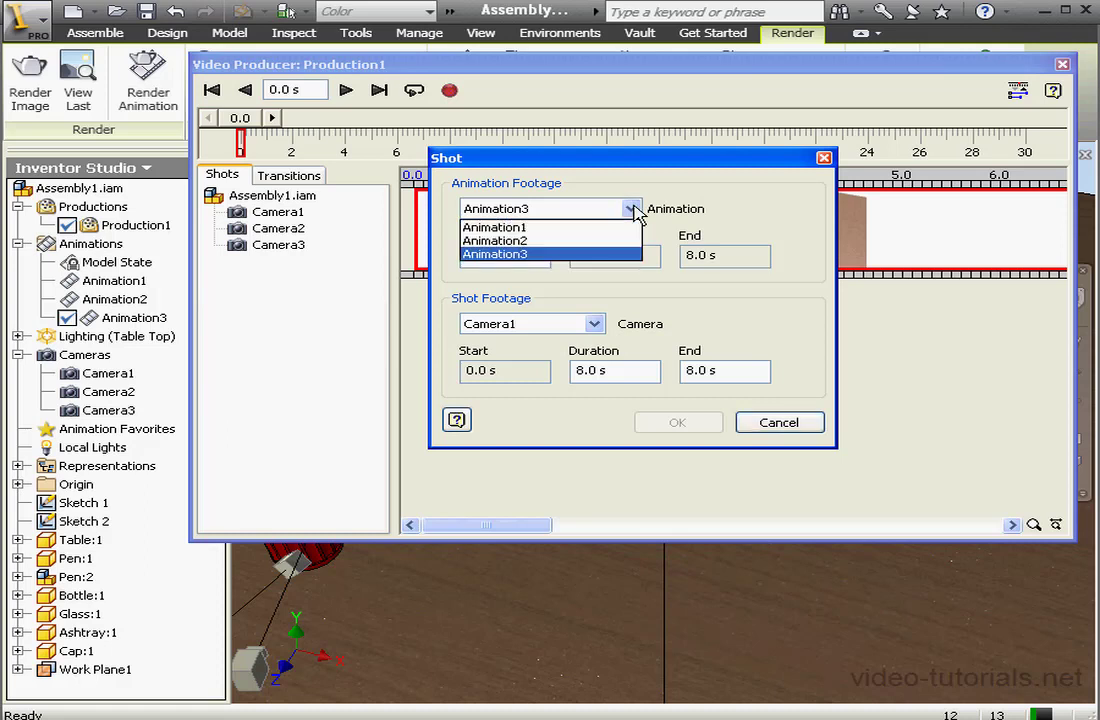
click(564, 227)
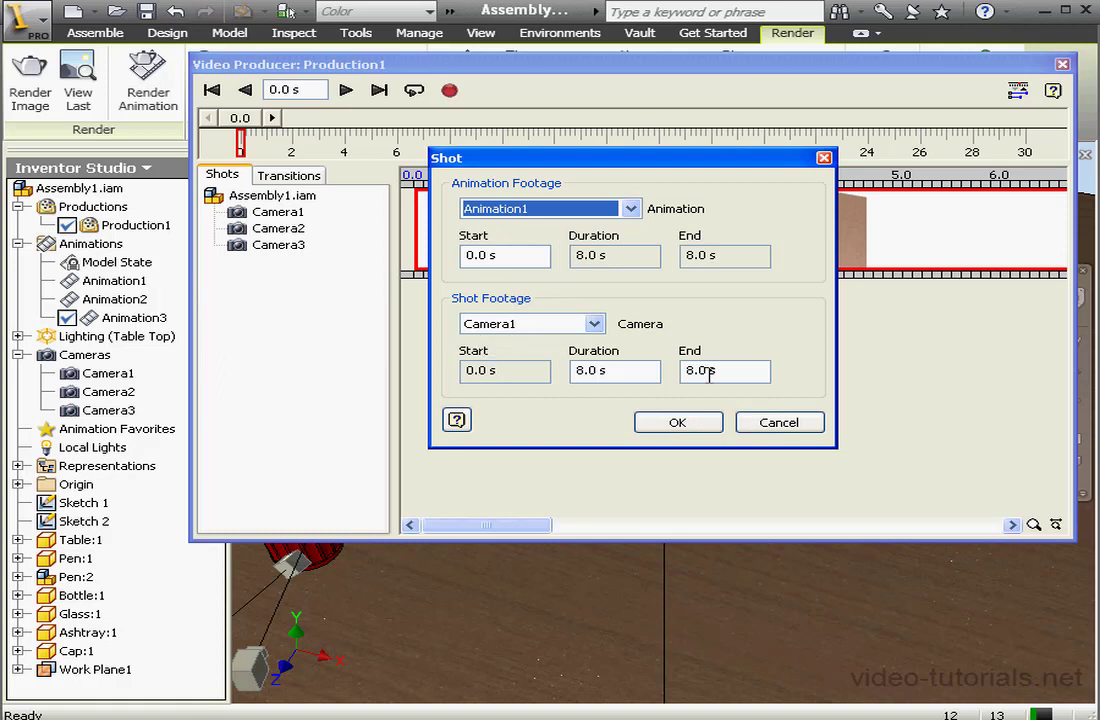
drag(736, 372, 674, 375)
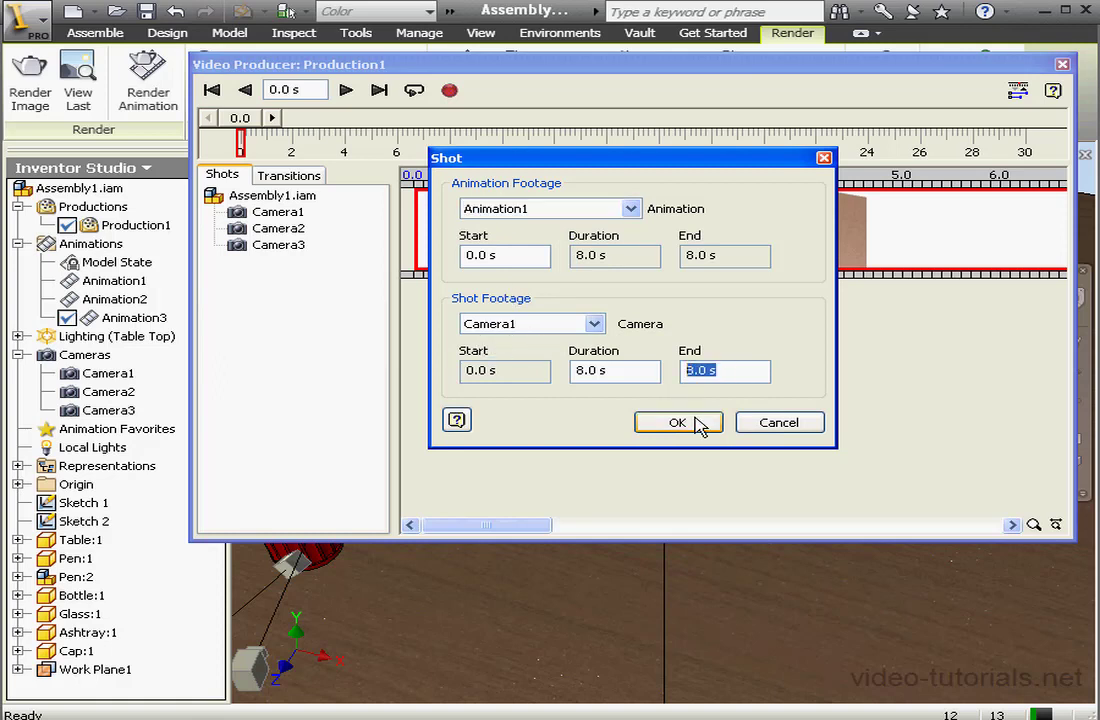
click(677, 423)
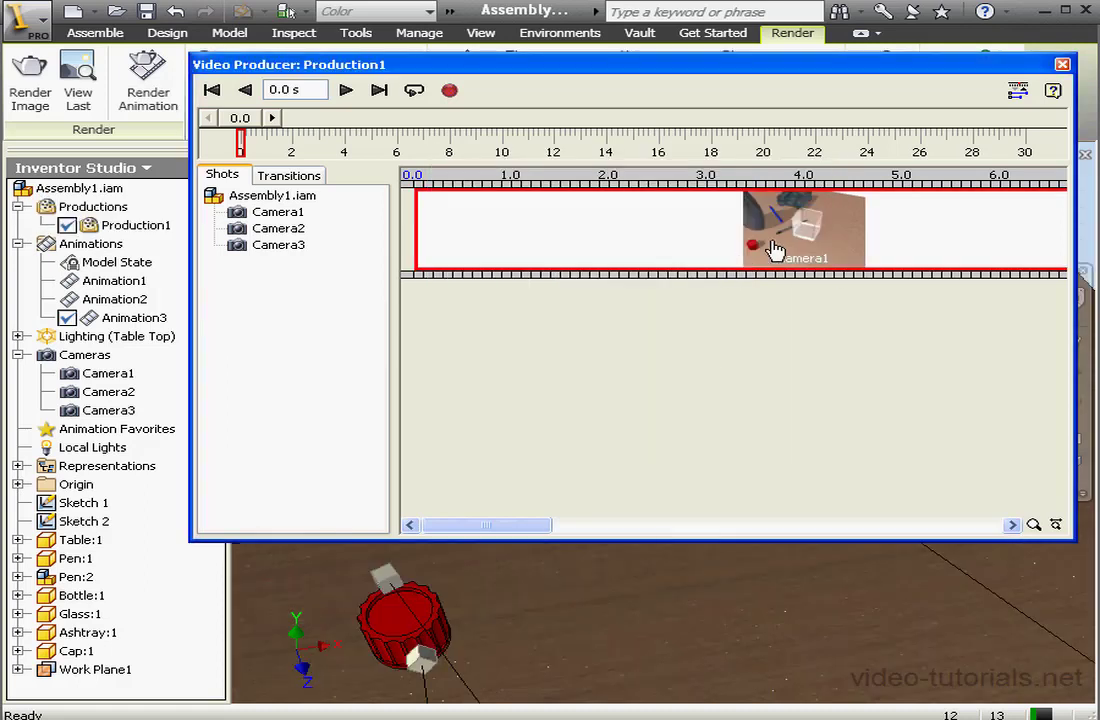
Step: Preview the first Camera1 shot in the model by scrubbing from the start of the production
click(1018, 92)
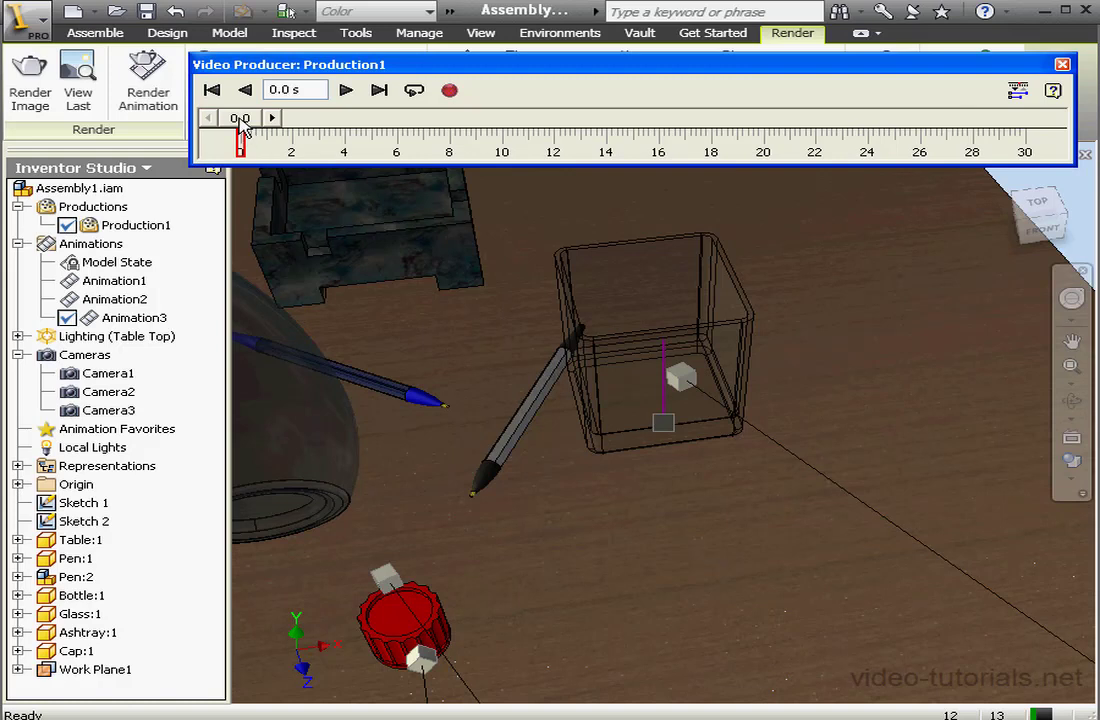
mouse_move(241, 122)
mouse_down()
mouse_move(459, 133)
mouse_move(440, 122)
mouse_move(241, 128)
mouse_up()
click(1017, 90)
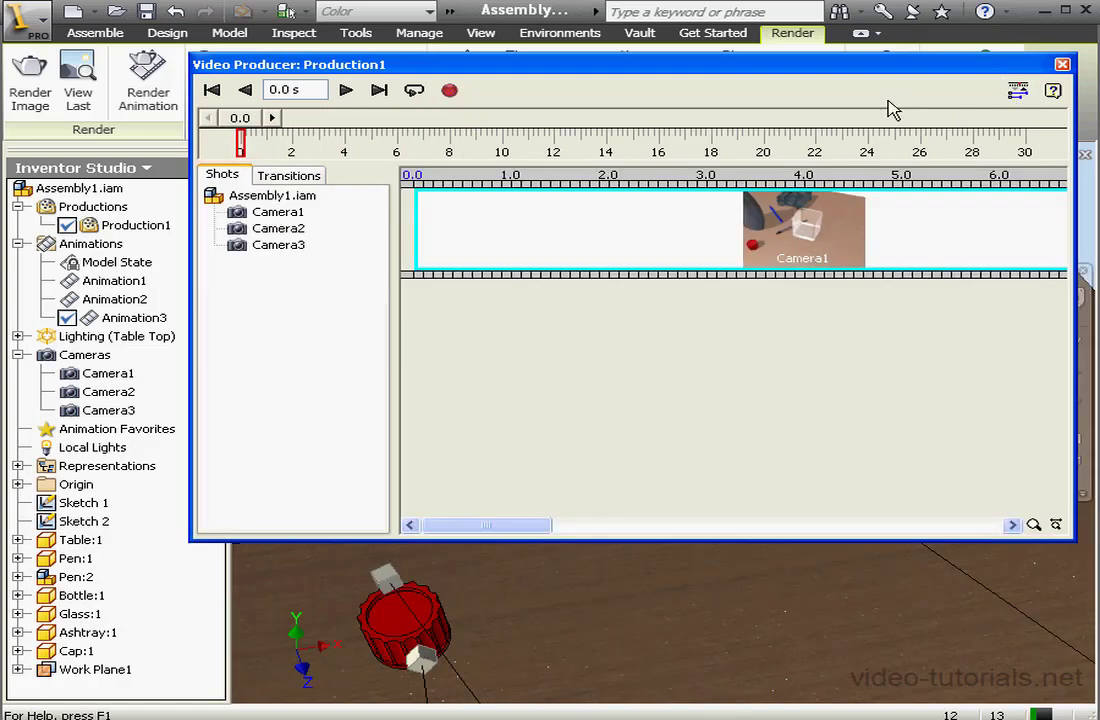
Step: Review the animation and shot footage settings of the Camera3 shot
drag(490, 530, 640, 545)
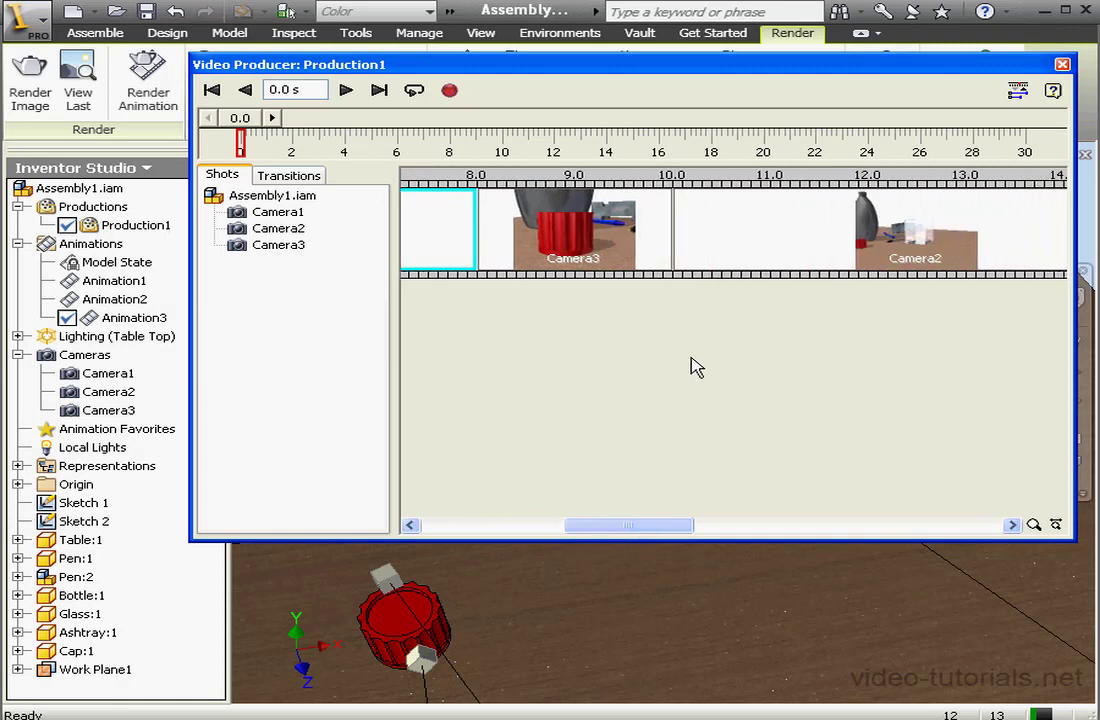
click(630, 252)
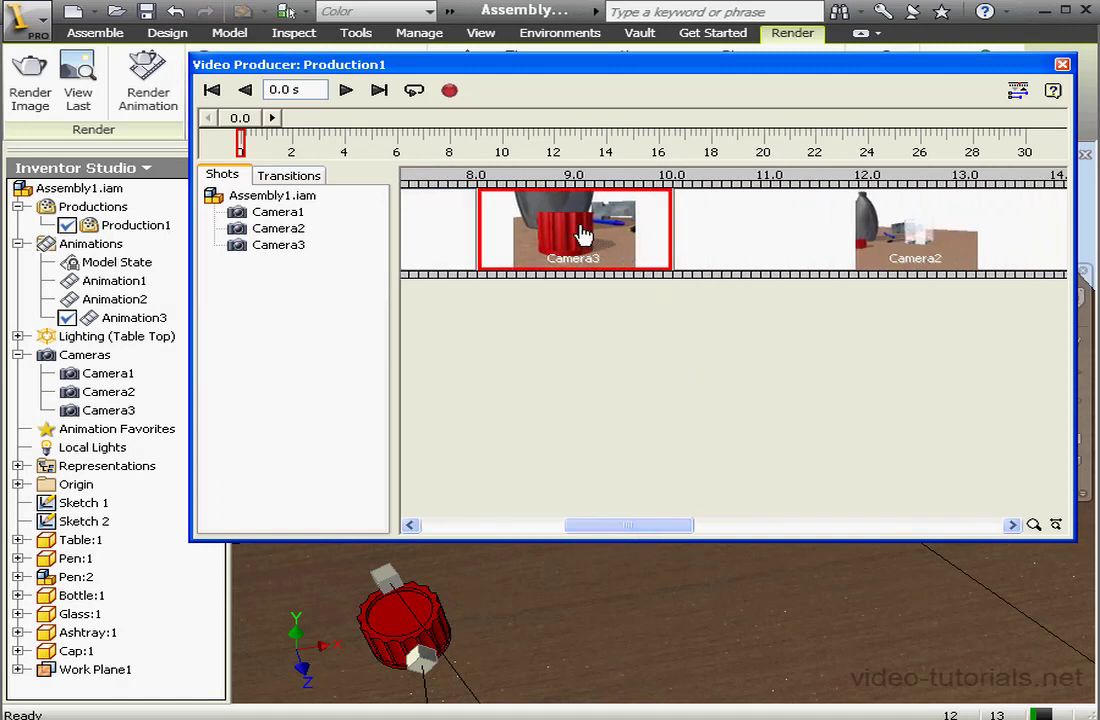
right_click(599, 218)
click(620, 264)
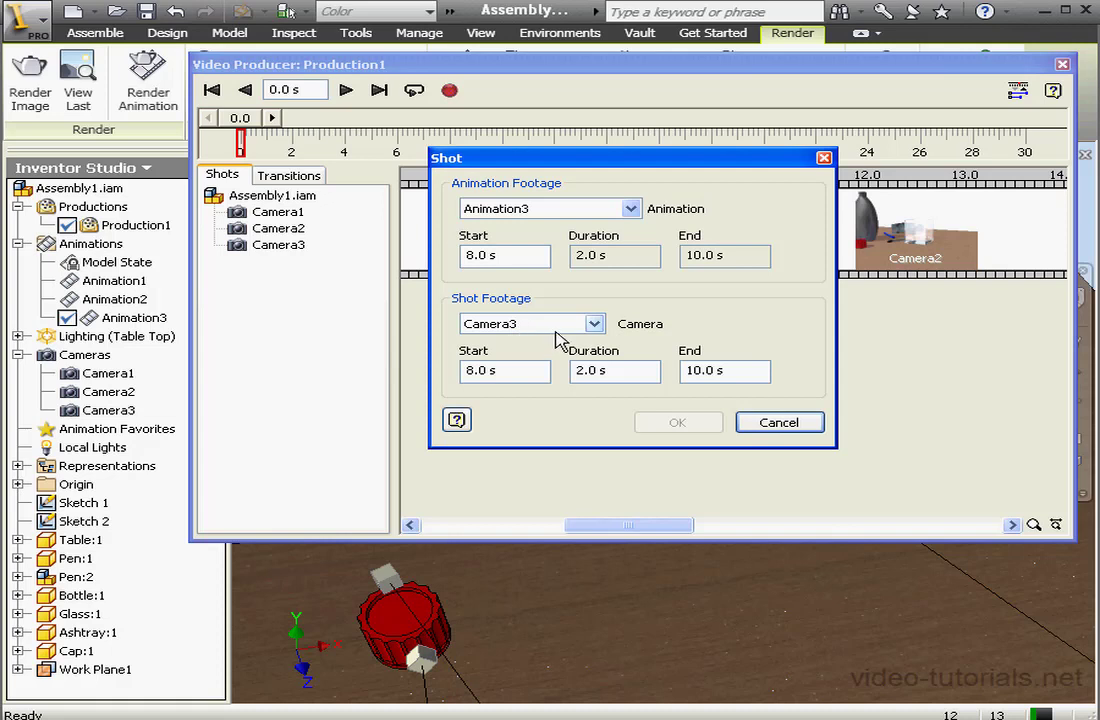
click(796, 424)
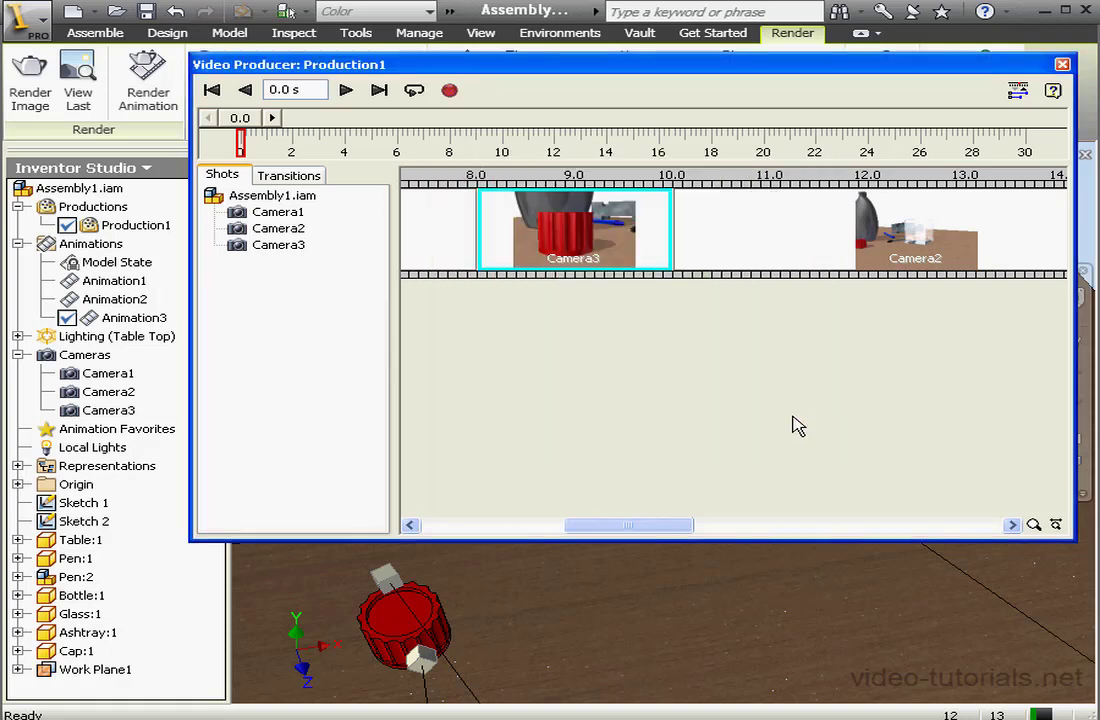
Step: Edit the Camera2 shot so its animation footage comes from Animation2
drag(668, 526, 710, 526)
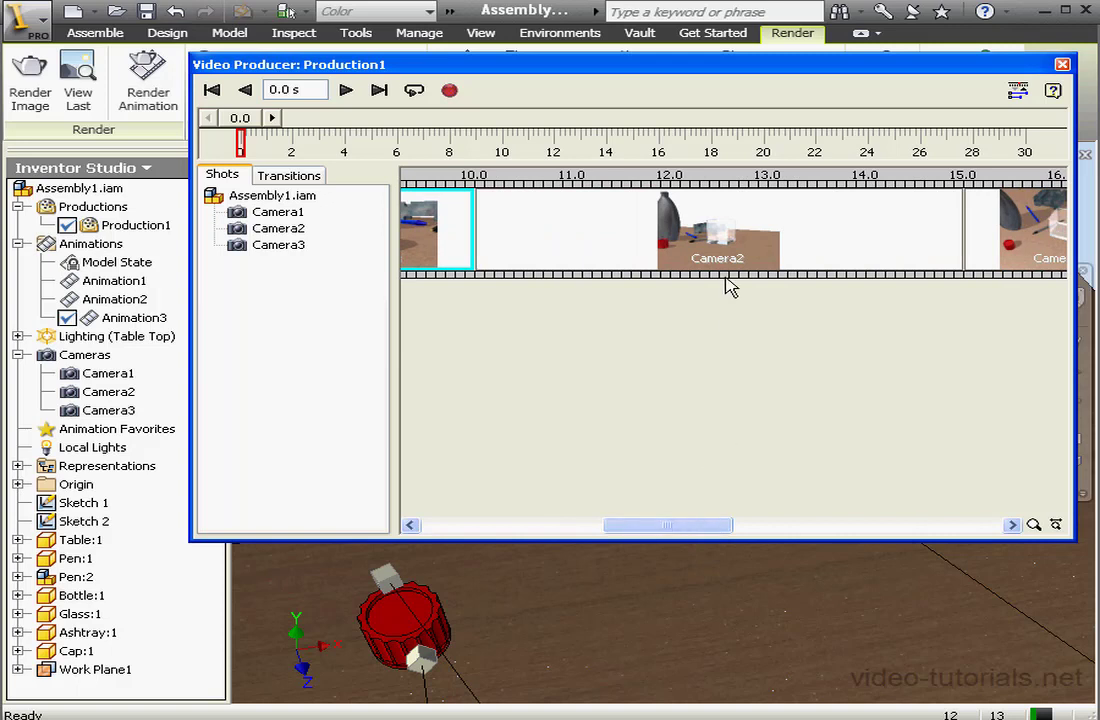
click(728, 245)
right_click(725, 229)
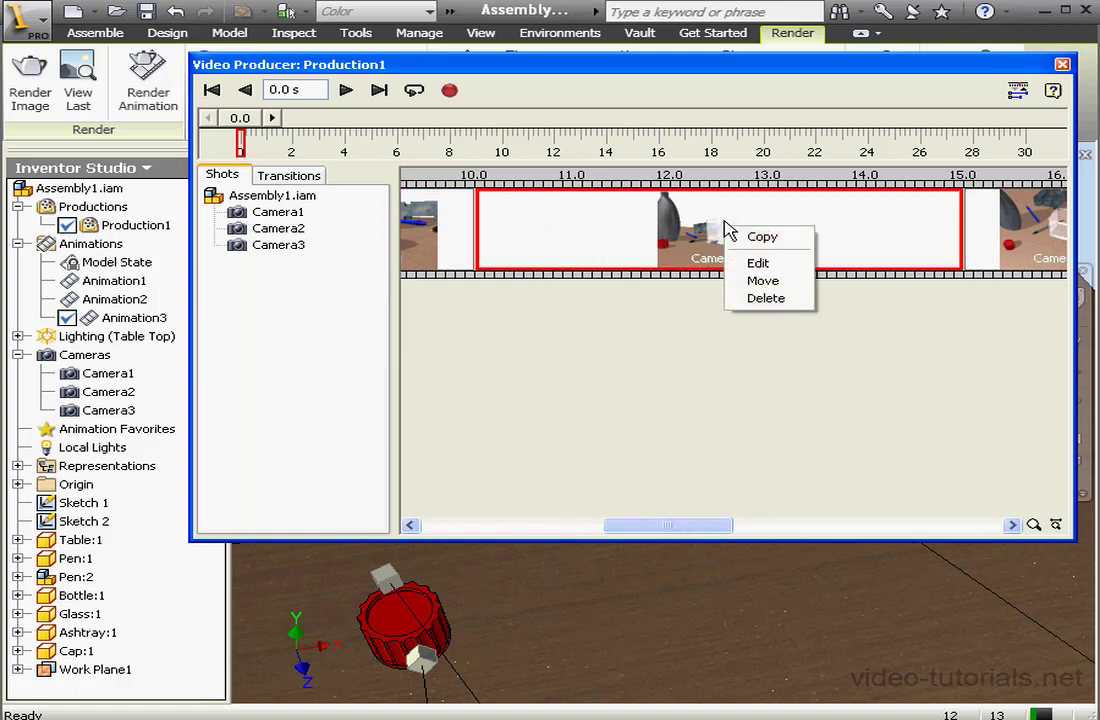
click(795, 268)
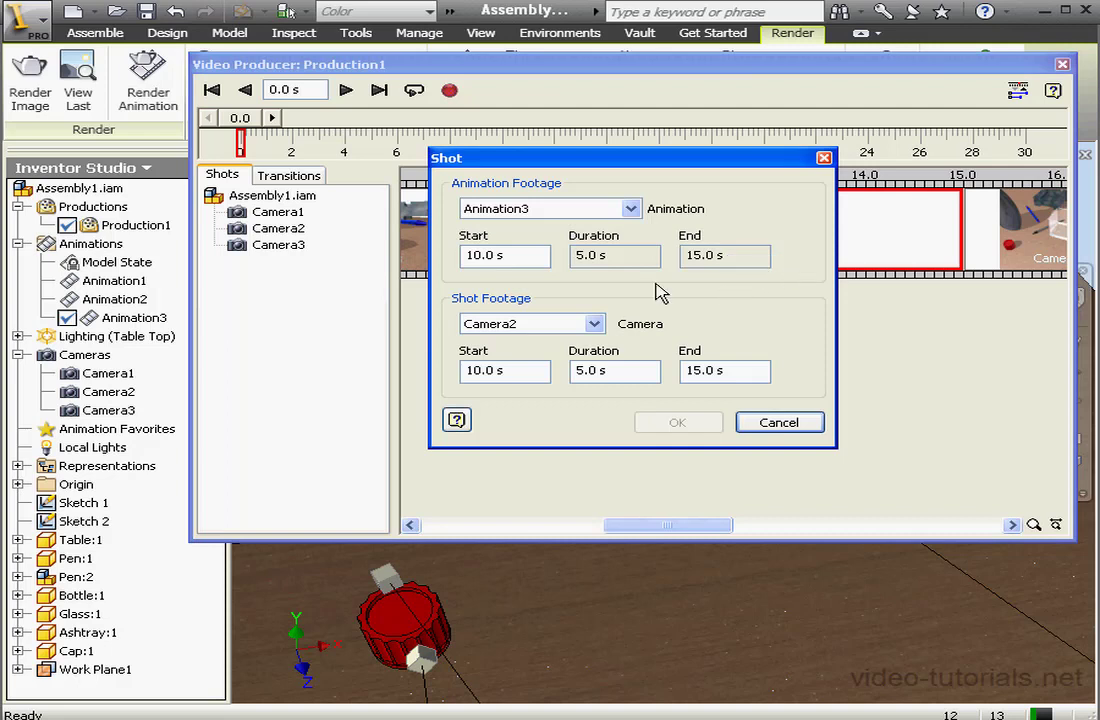
click(630, 208)
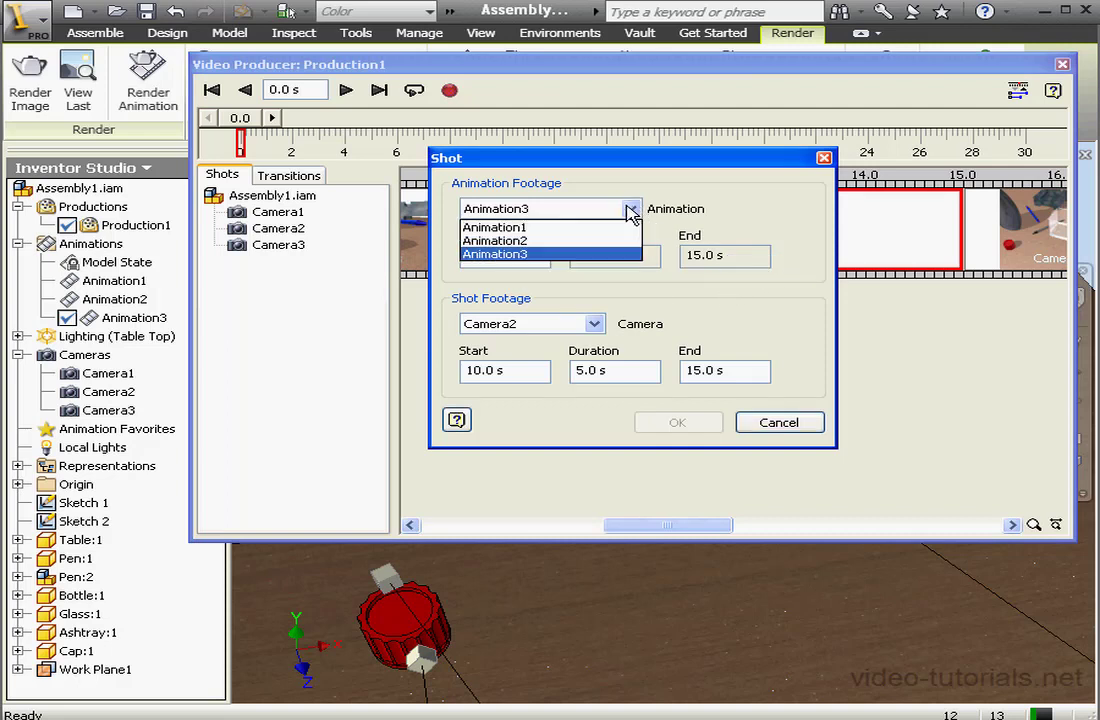
click(578, 241)
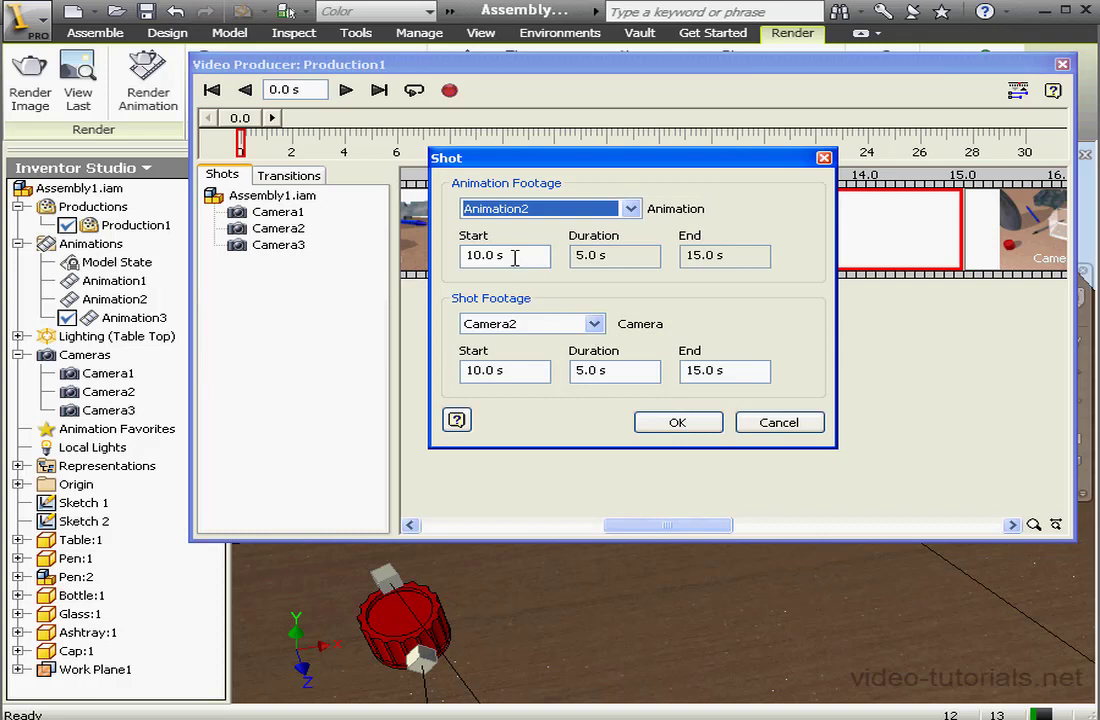
drag(516, 255, 471, 257)
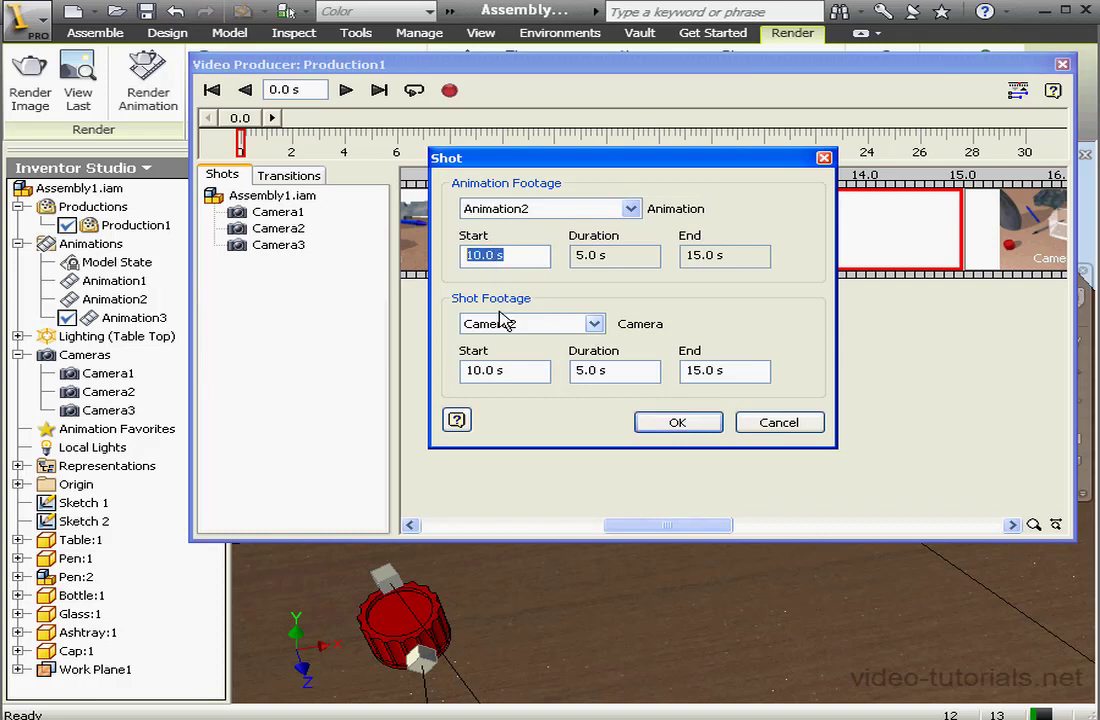
click(677, 422)
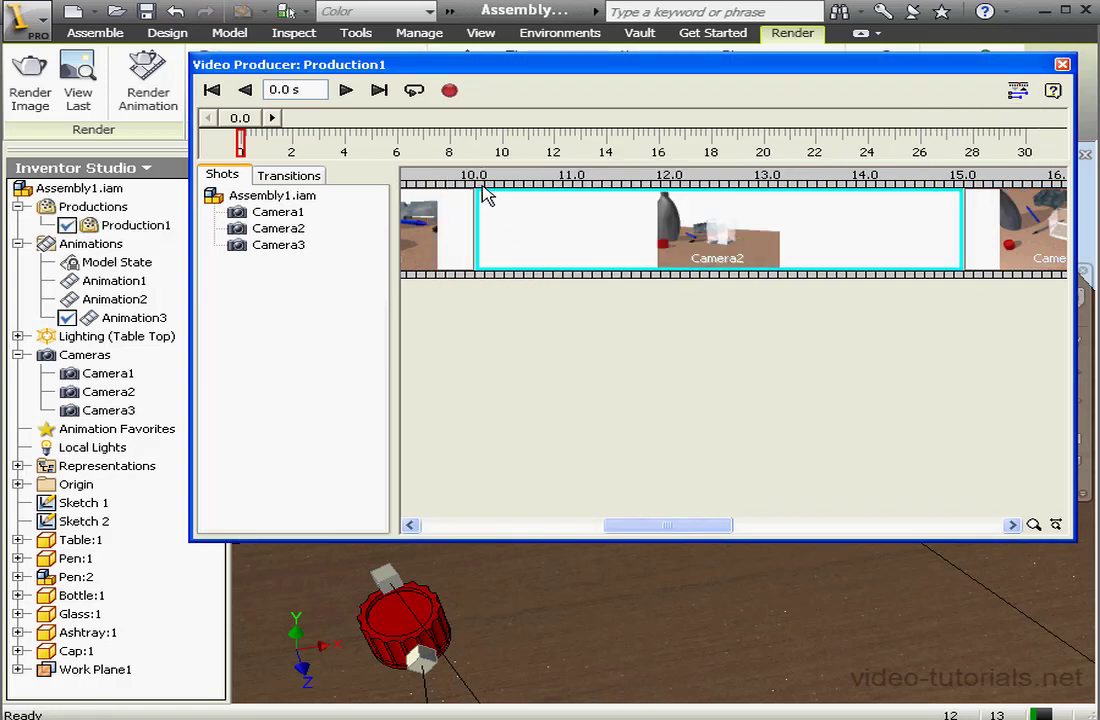
Step: Scrub the production to about 10.2 s to preview the beginning of the Camera2 shot
click(1020, 92)
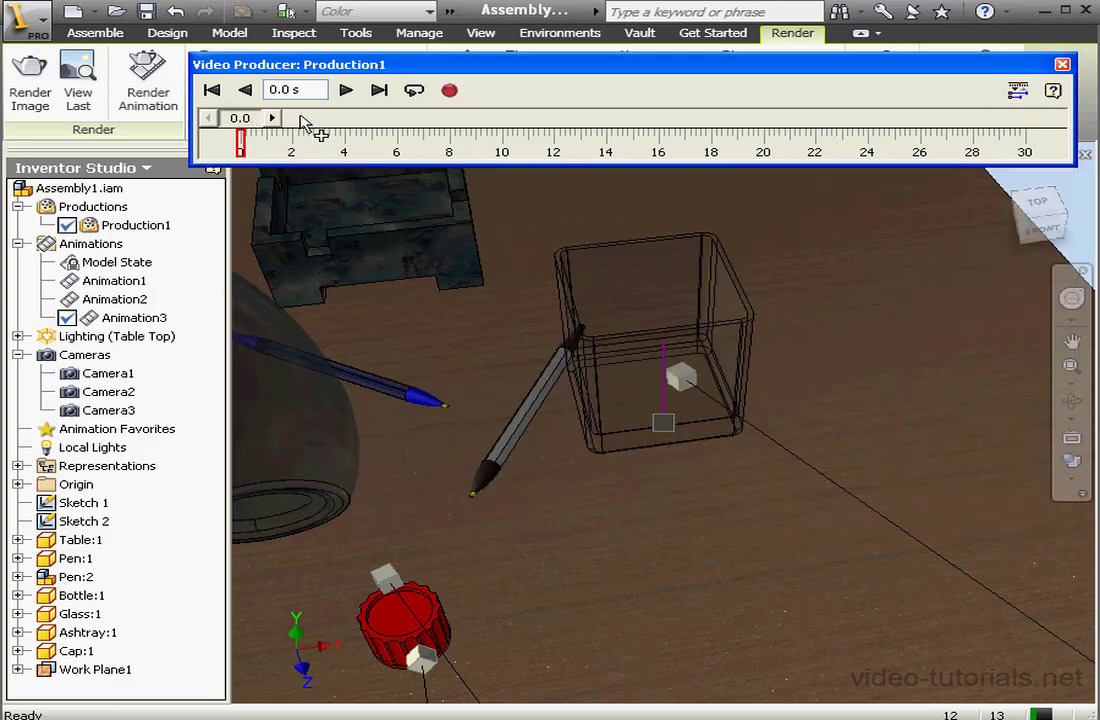
mouse_move(305, 122)
mouse_down()
mouse_move(527, 133)
mouse_move(525, 122)
mouse_move(645, 125)
mouse_move(543, 145)
mouse_move(508, 115)
mouse_up()
click(1017, 91)
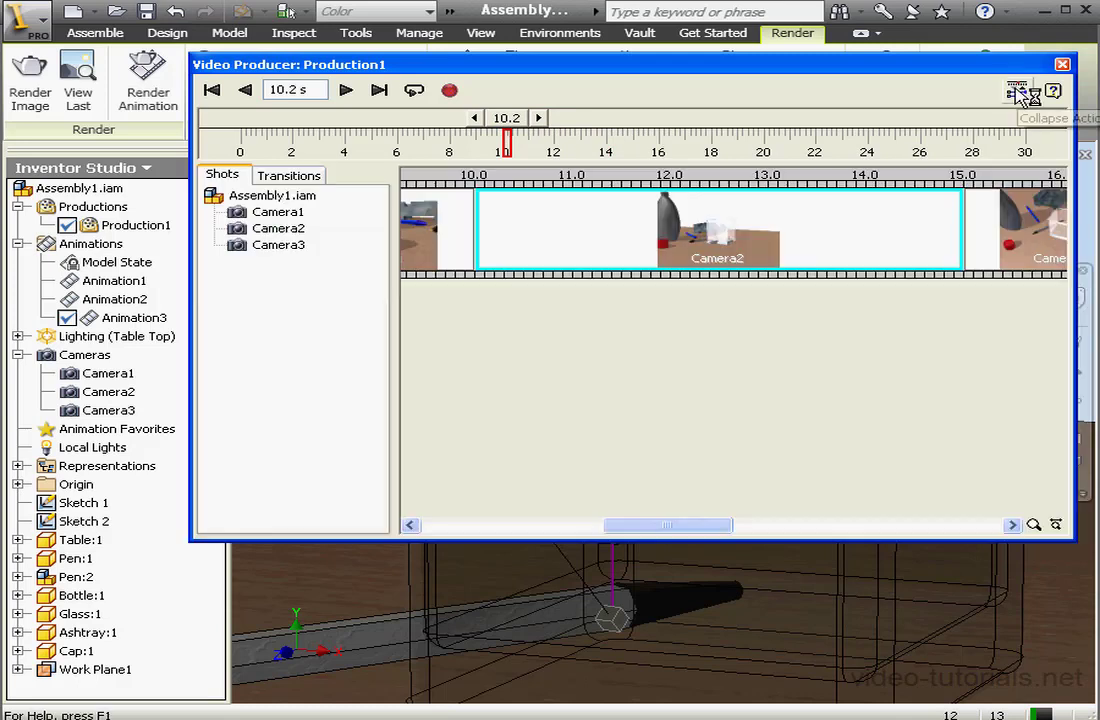
Step: Set the animation footage start of the Camera2 shot to 0
right_click(762, 222)
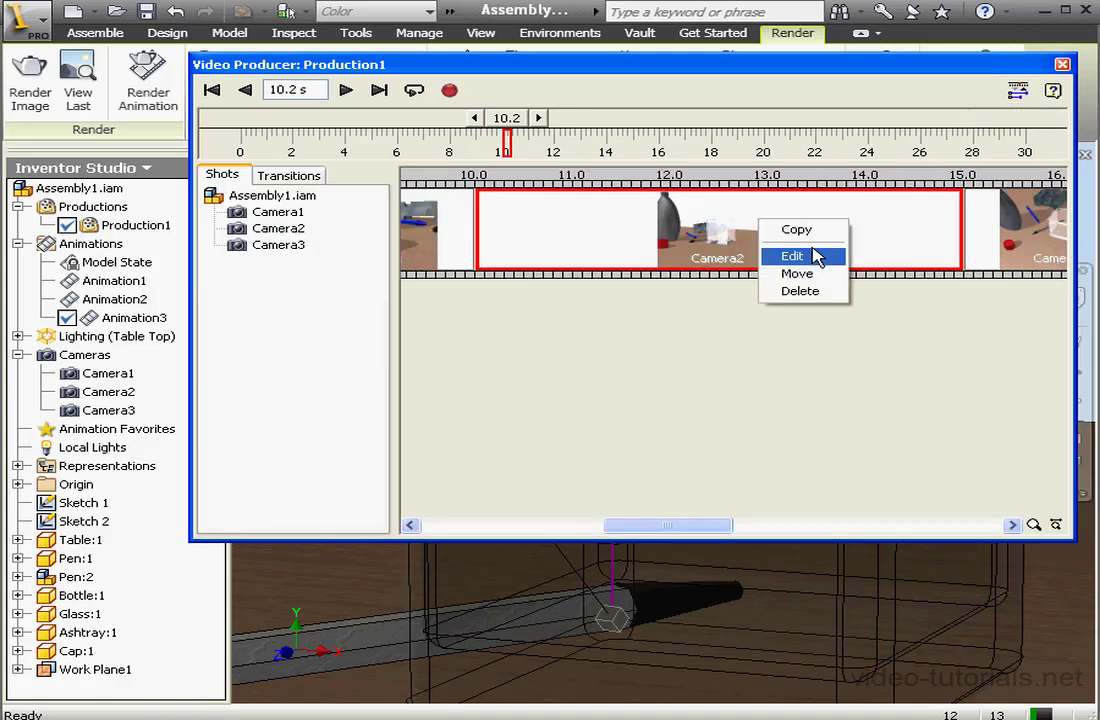
click(792, 256)
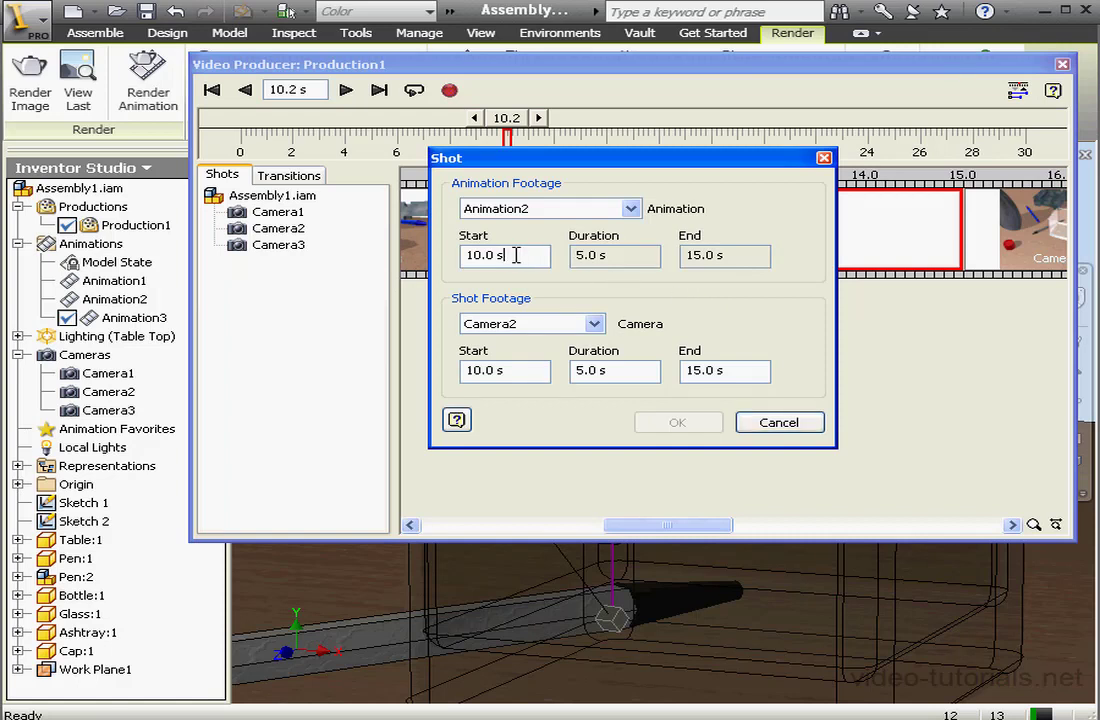
drag(516, 254, 457, 254)
text(0)
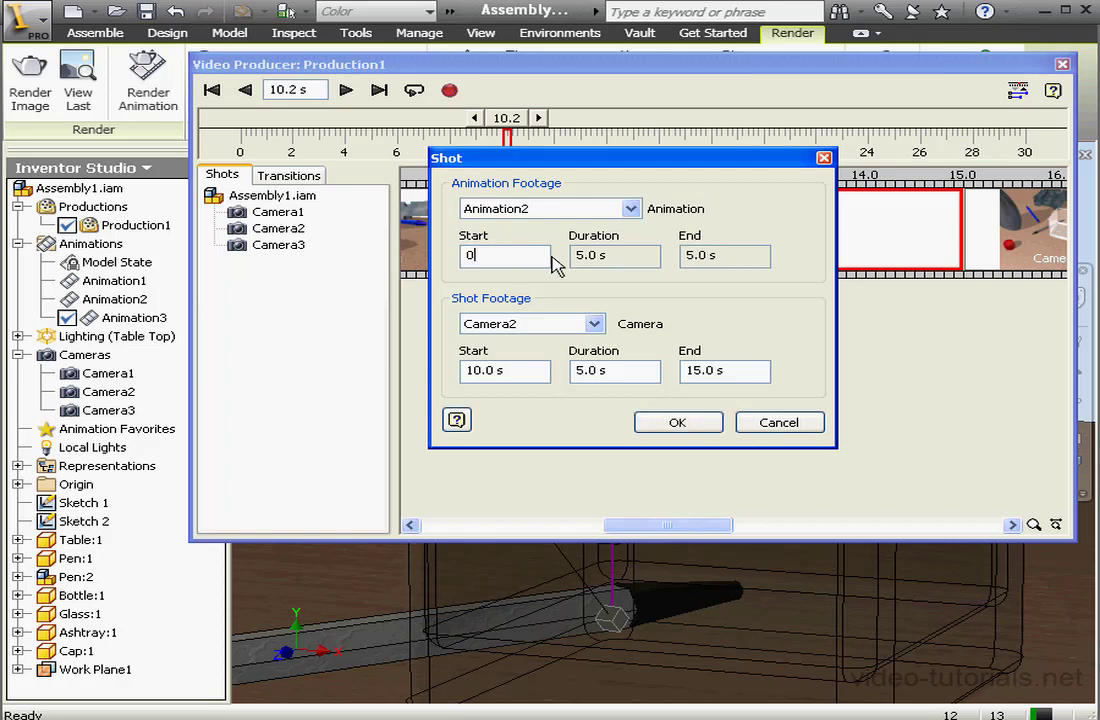
click(675, 422)
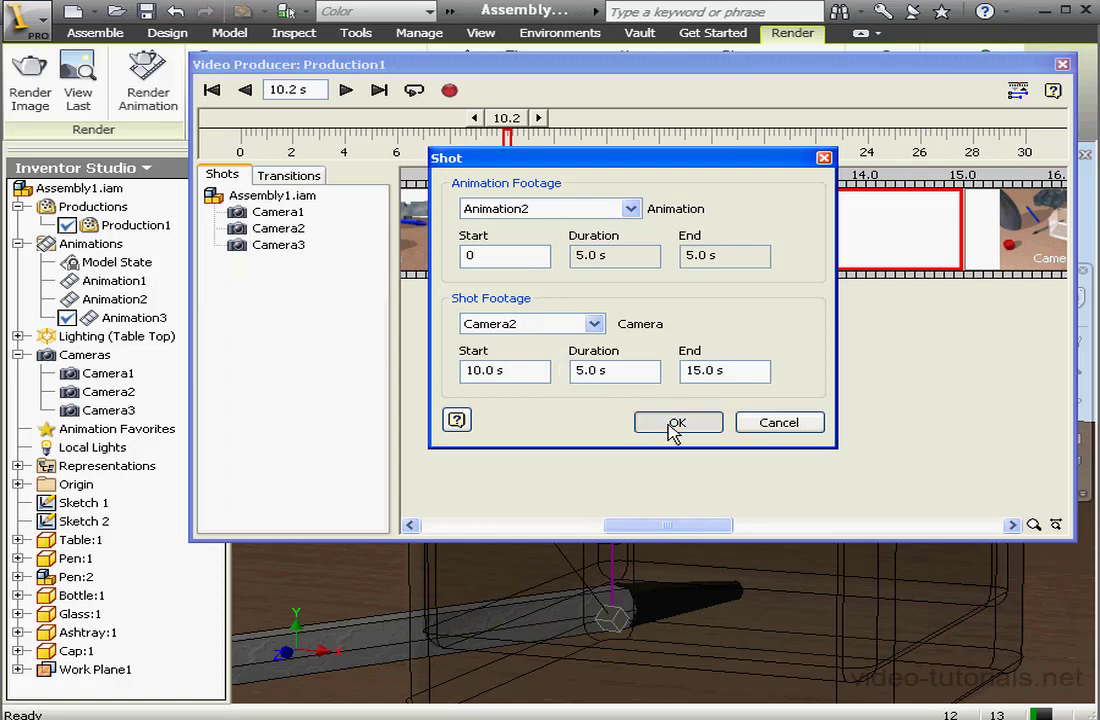
Step: Scrub the production to about 10.4 s to preview the Camera2 shot with its new animation start
click(1017, 91)
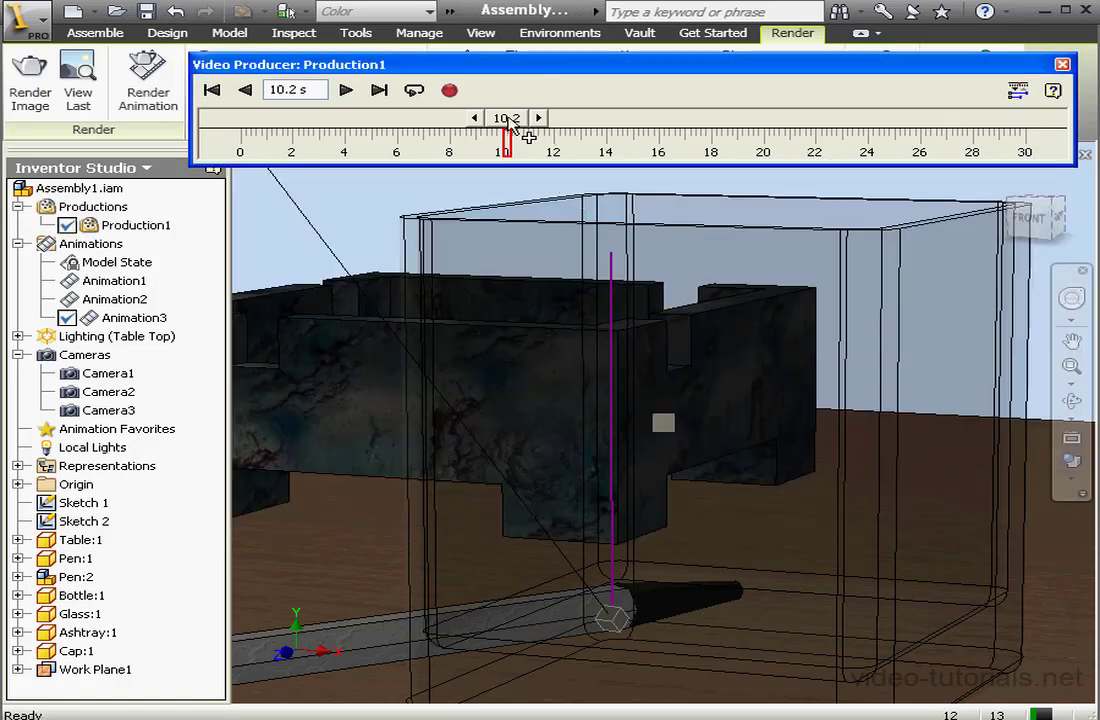
mouse_move(520, 118)
mouse_down()
mouse_move(643, 122)
mouse_move(510, 119)
mouse_up()
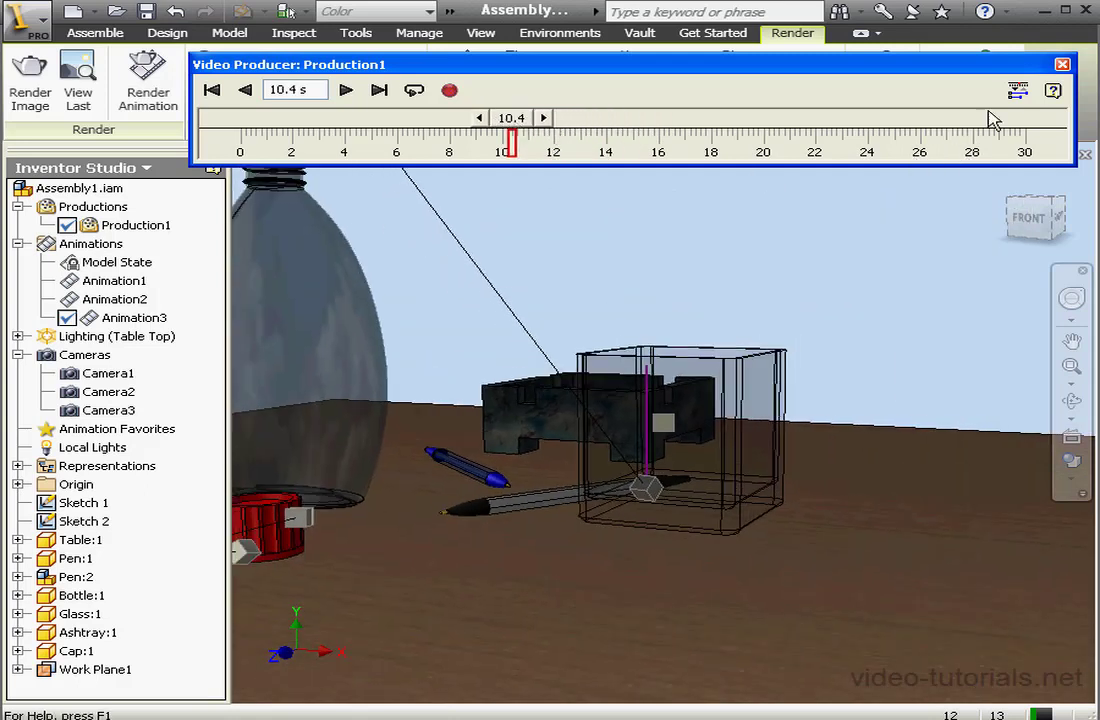
click(1015, 94)
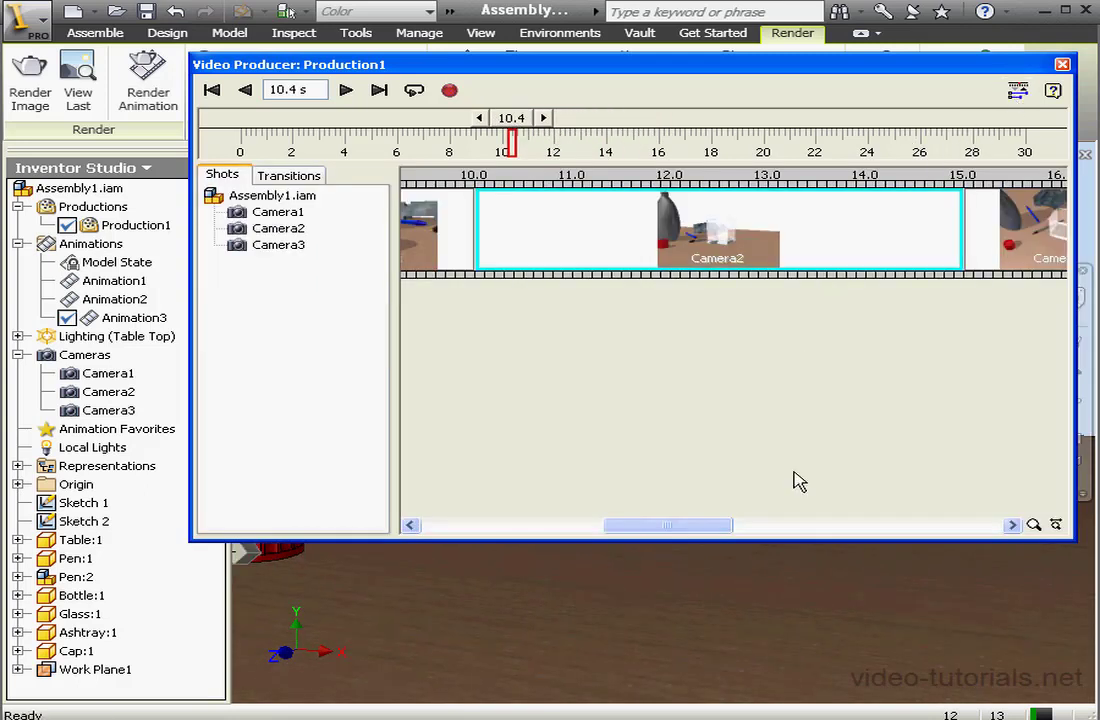
Step: Edit the final Camera1 shot, keeping Animation3 as its animation footage
drag(710, 525, 768, 528)
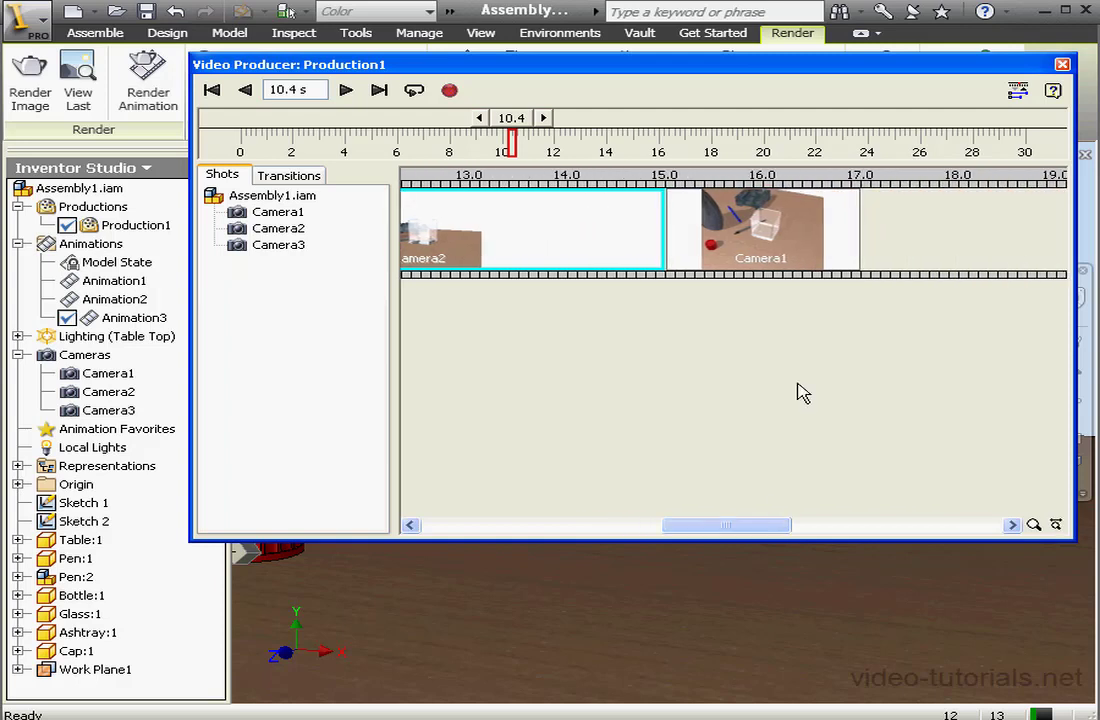
right_click(758, 222)
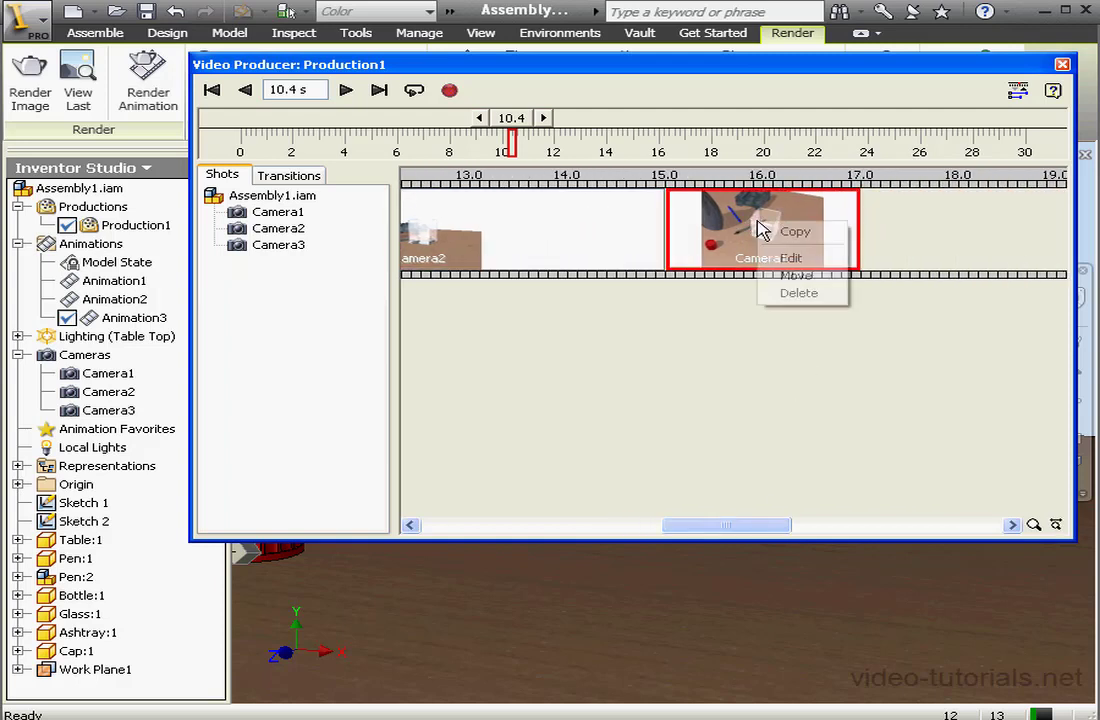
click(810, 260)
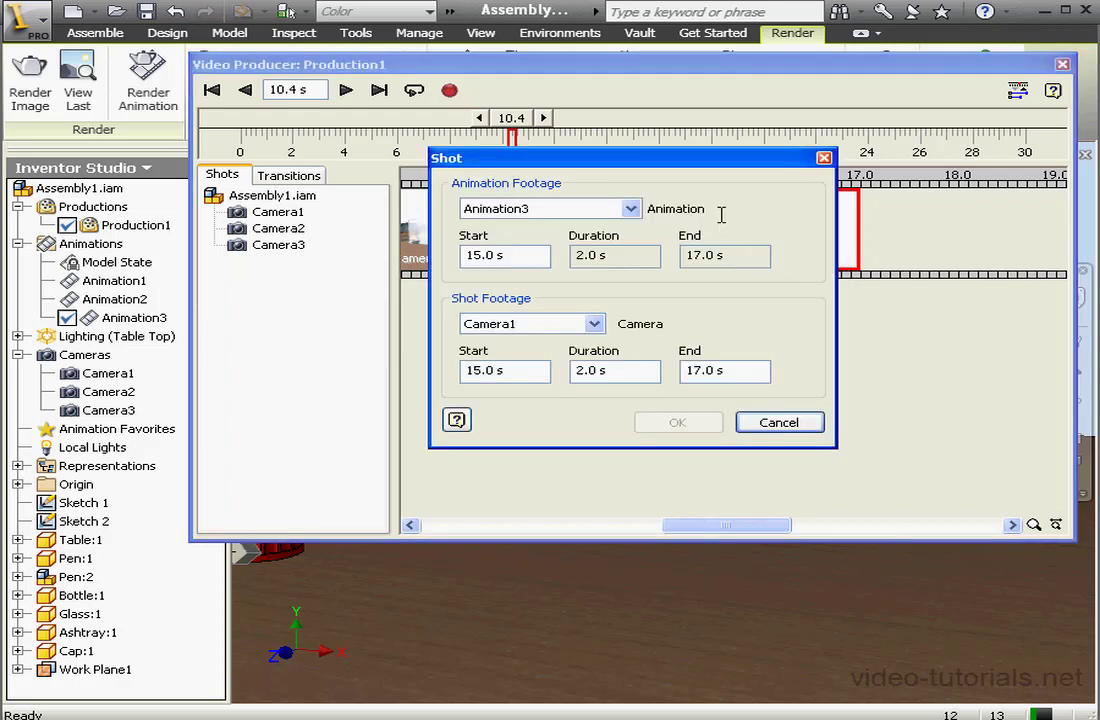
click(630, 208)
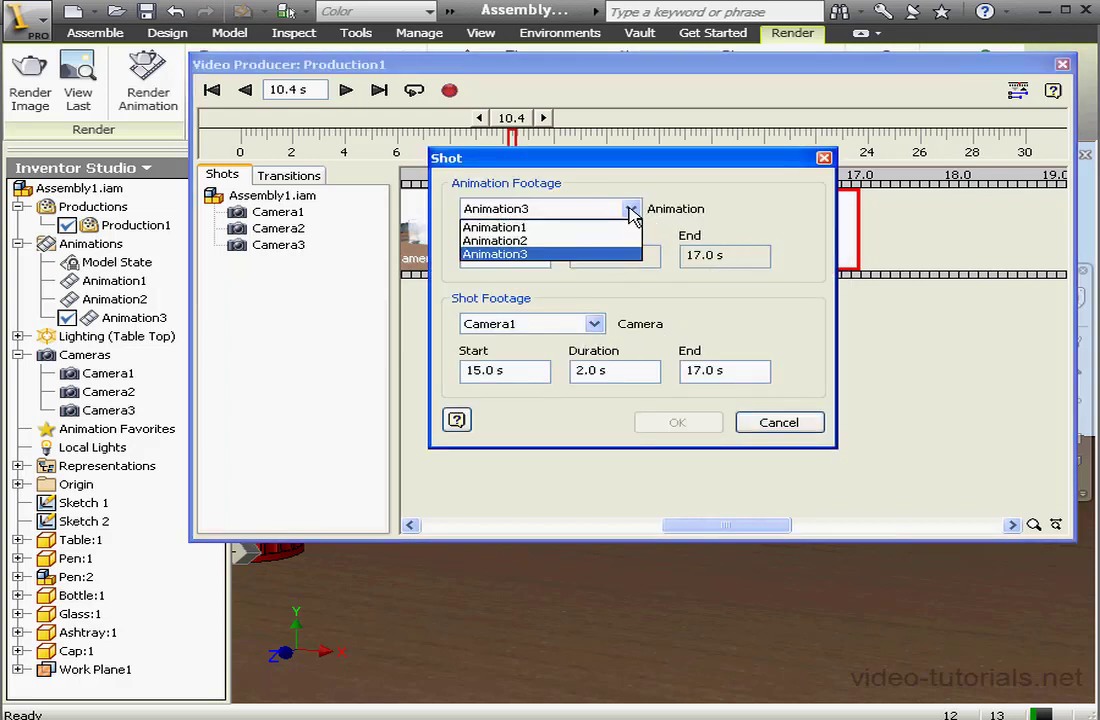
click(536, 255)
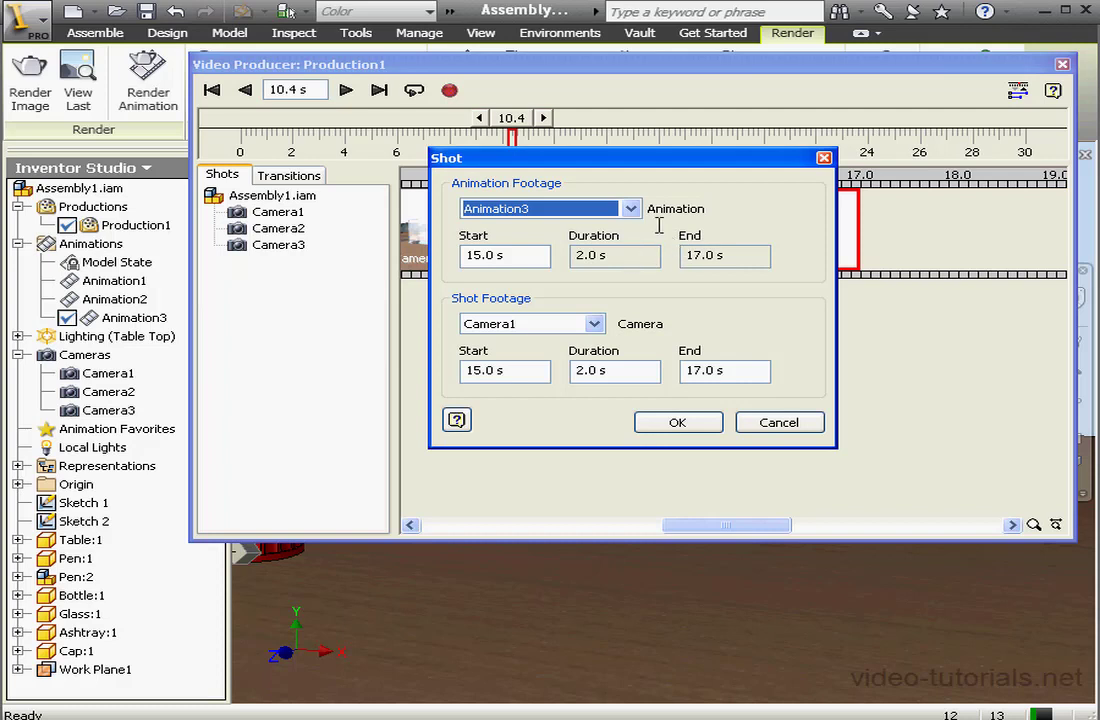
drag(680, 162, 688, 330)
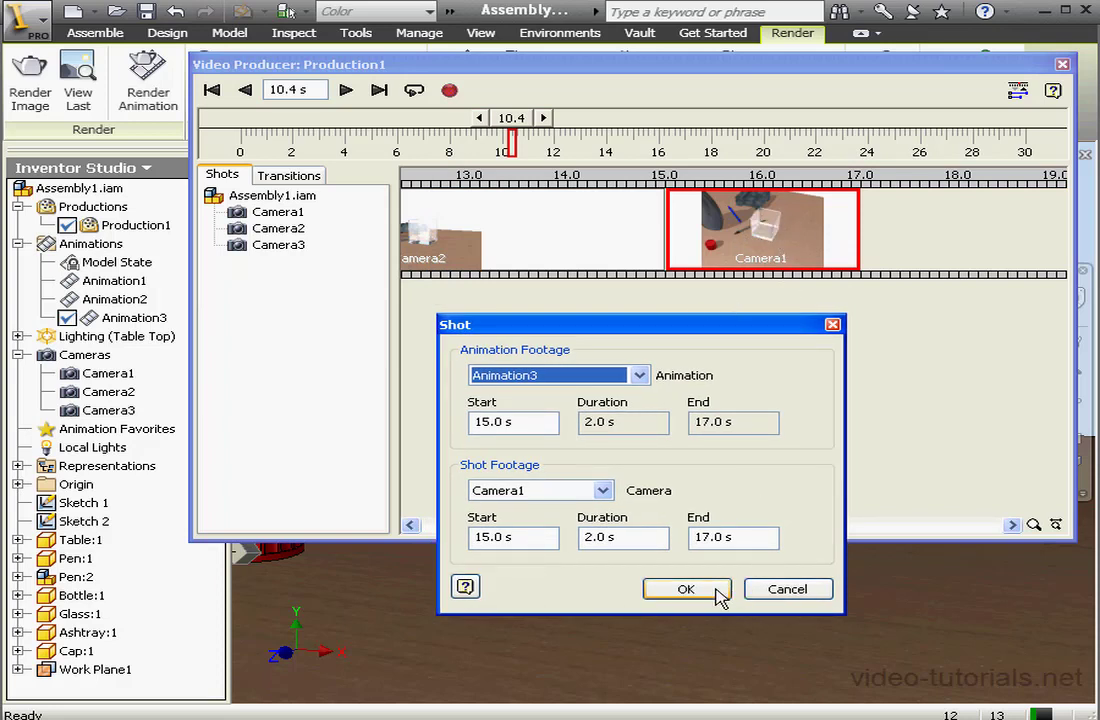
click(686, 589)
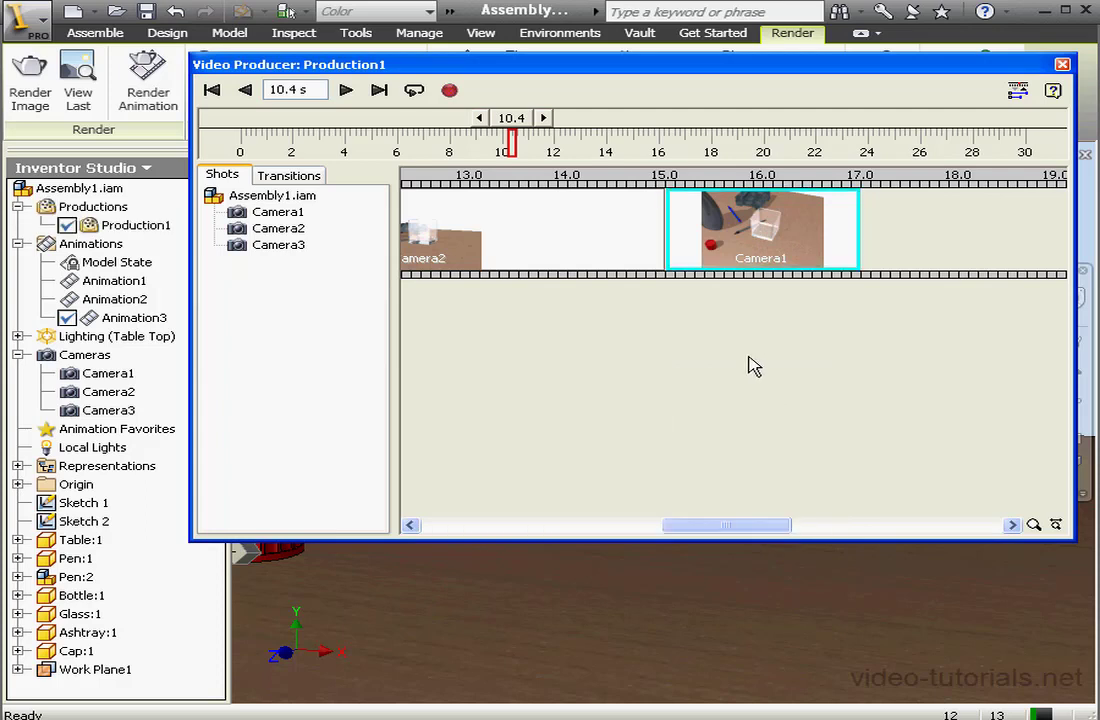
Step: Scrub the production from about 10.0 s to 13.3 s to preview the animation in the Camera2 shot
click(1017, 91)
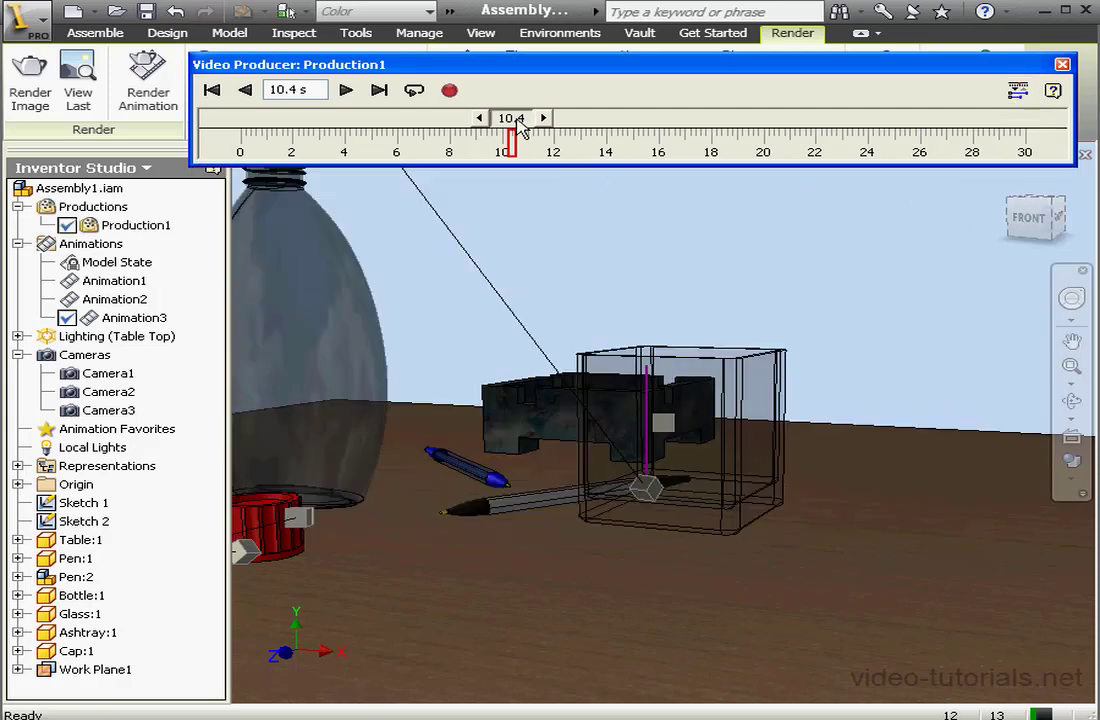
mouse_move(520, 128)
mouse_down()
mouse_move(236, 122)
mouse_move(505, 120)
mouse_up()
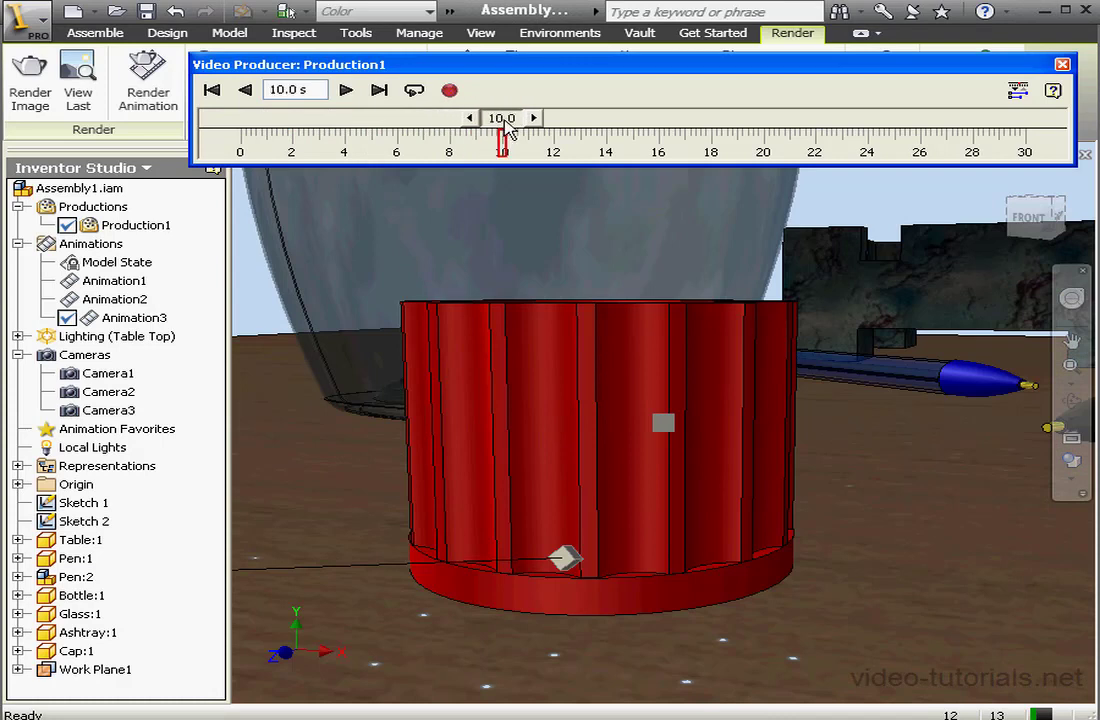
mouse_move(502, 122)
mouse_down()
mouse_move(448, 124)
mouse_move(690, 139)
mouse_move(588, 139)
mouse_up()
click(1014, 93)
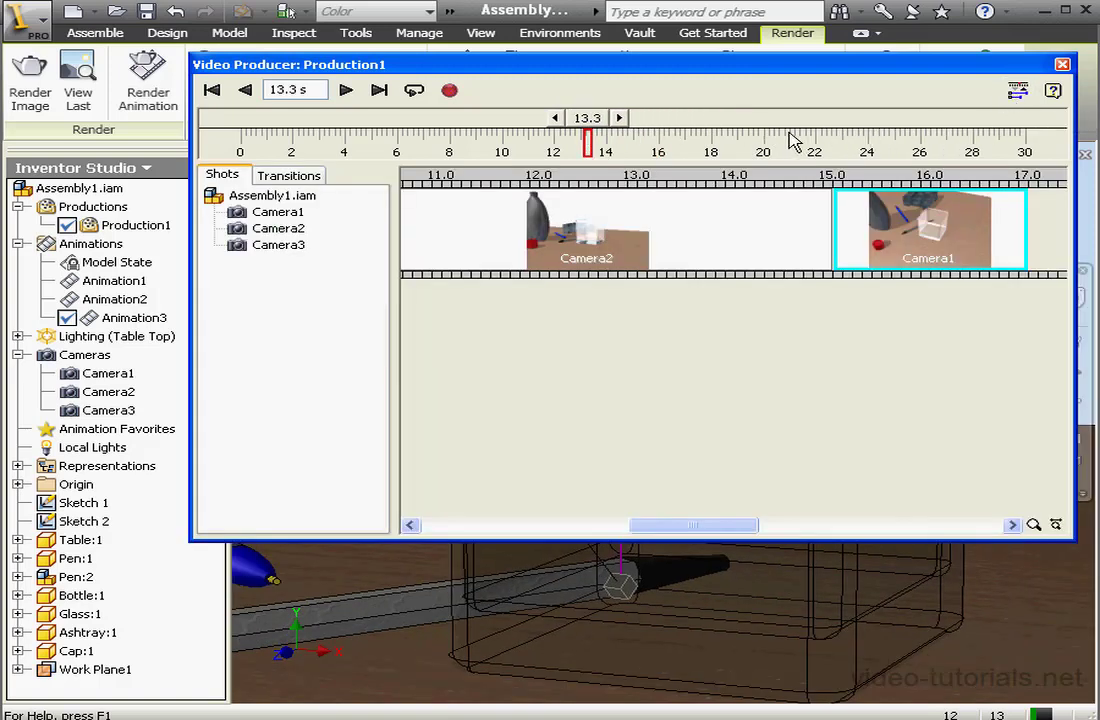
Step: Add a Fade transition at the start of the production, before the first Camera1 shot, and shorten it to about 1.4 s
click(290, 177)
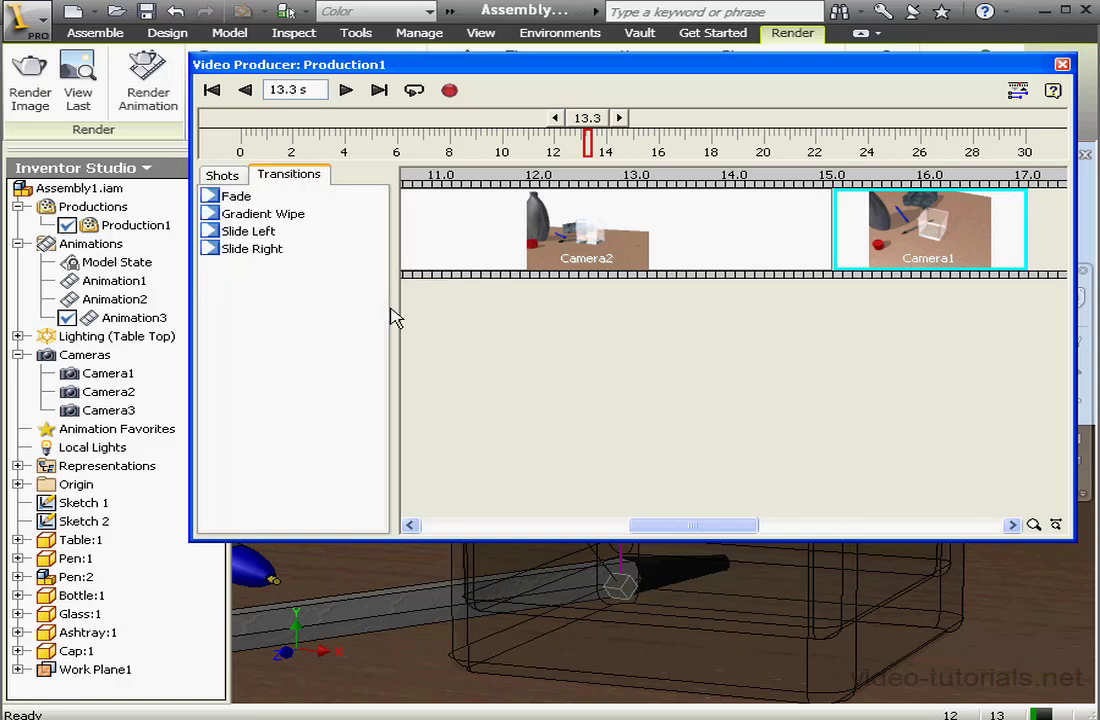
drag(697, 527, 442, 529)
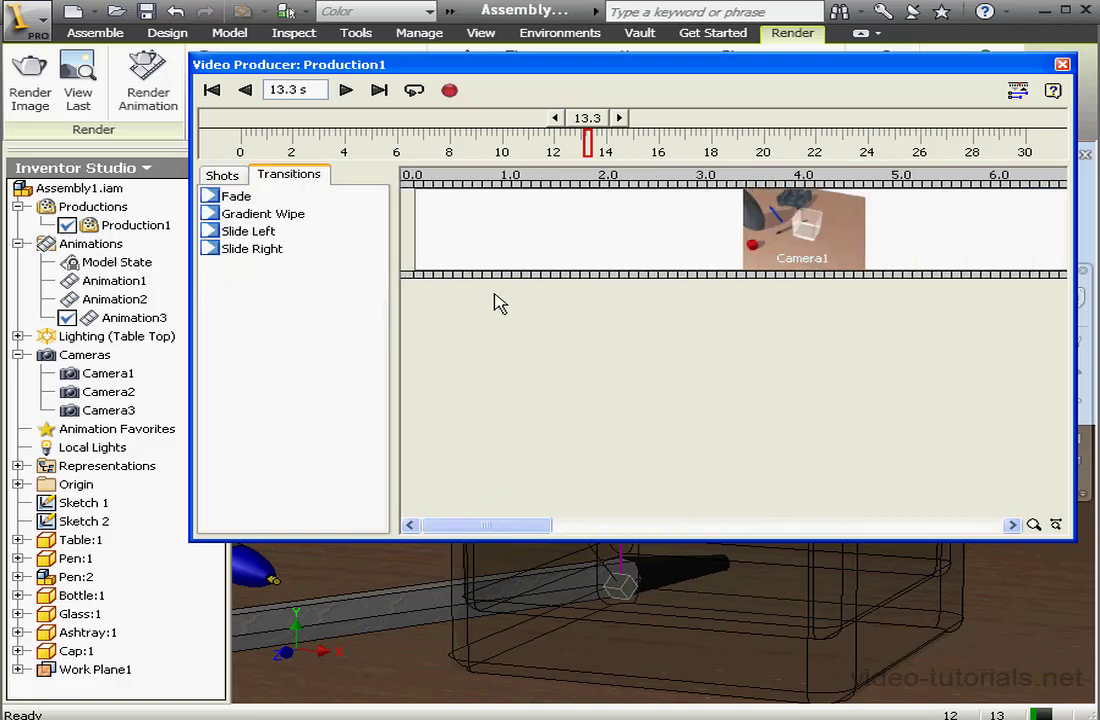
drag(217, 199, 414, 220)
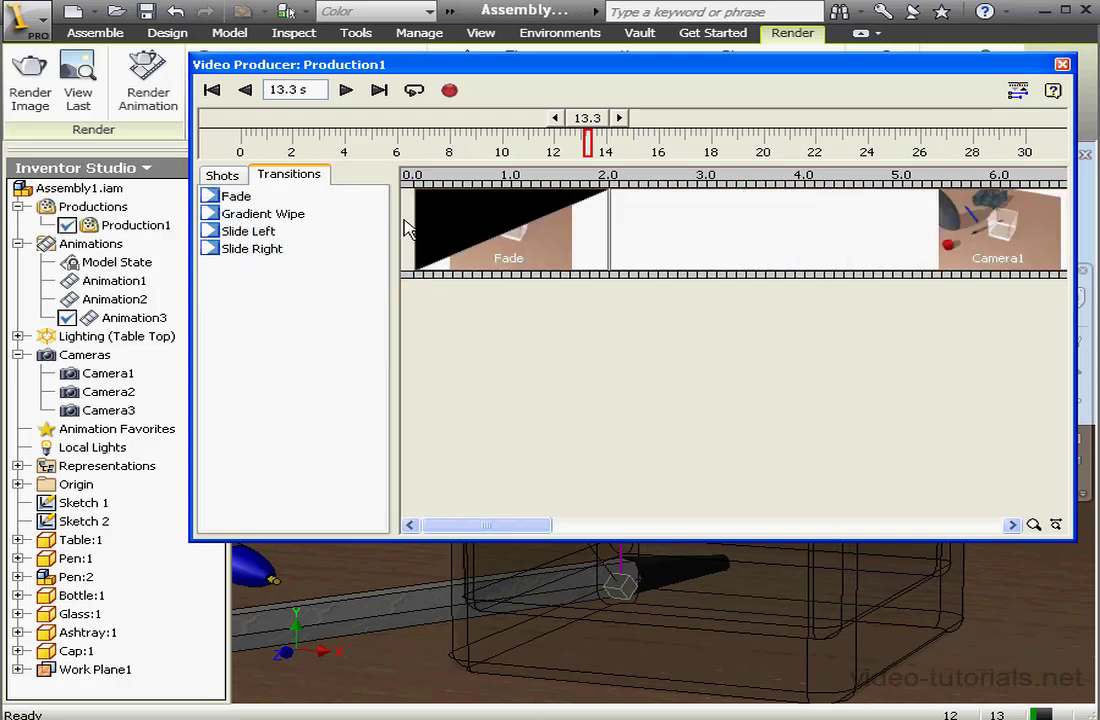
click(520, 243)
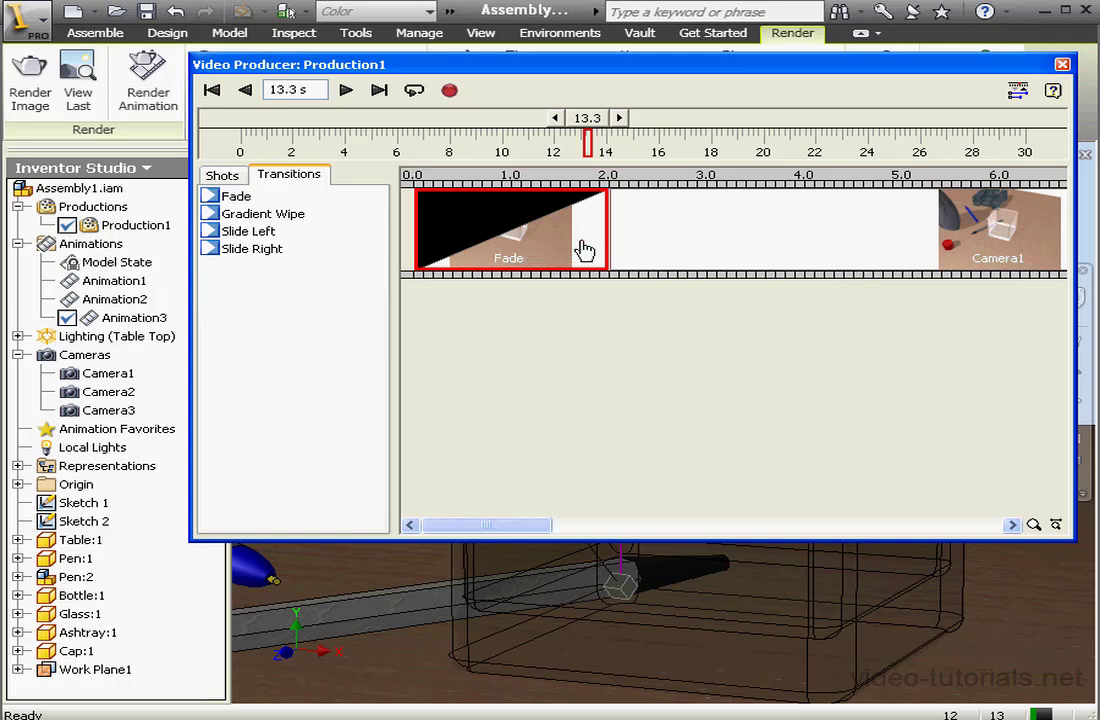
drag(601, 241, 552, 240)
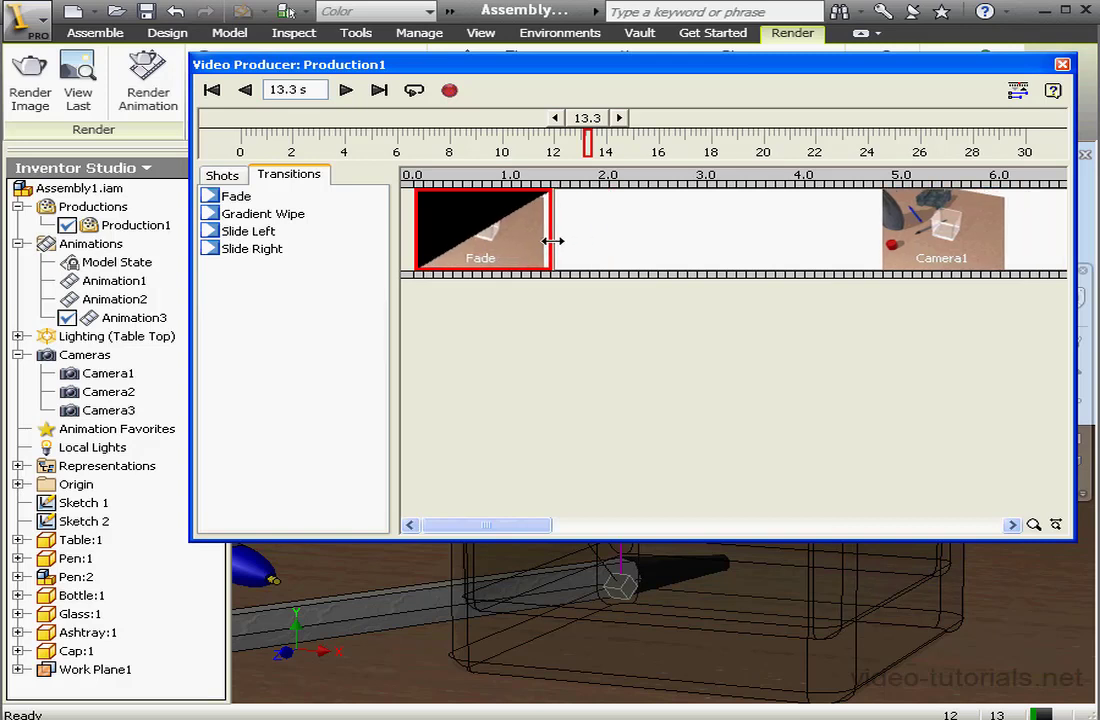
Step: Edit the opening transition, keeping the Fade type, and set its color to red and its duration to 1.5 s
right_click(502, 232)
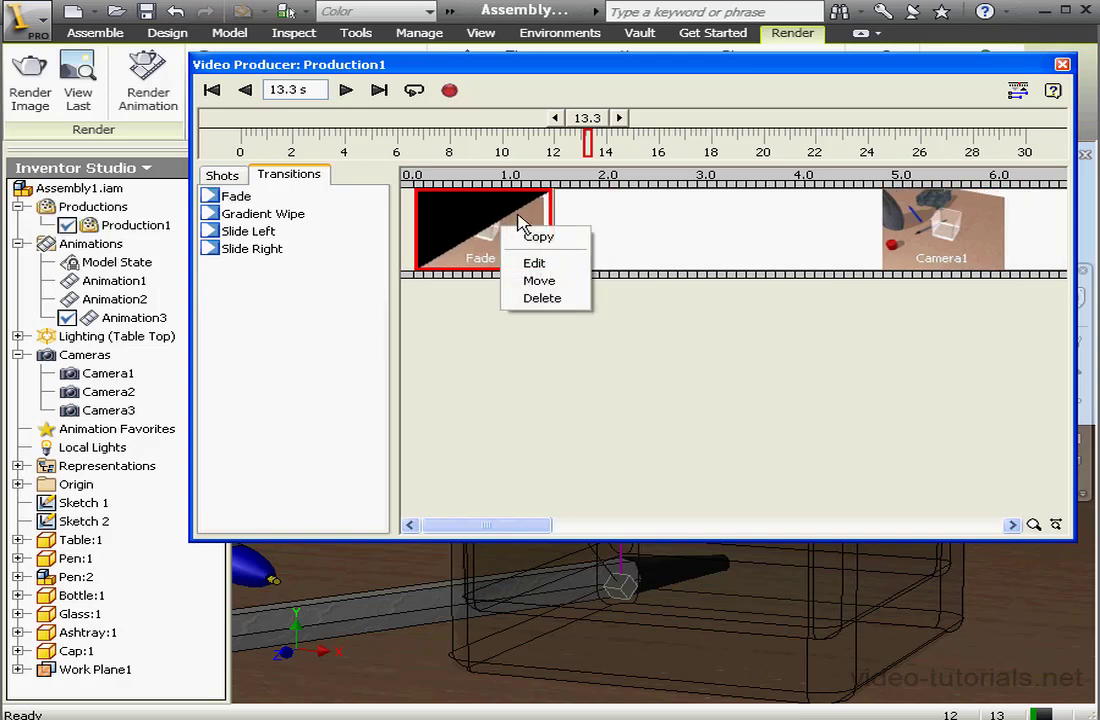
click(553, 265)
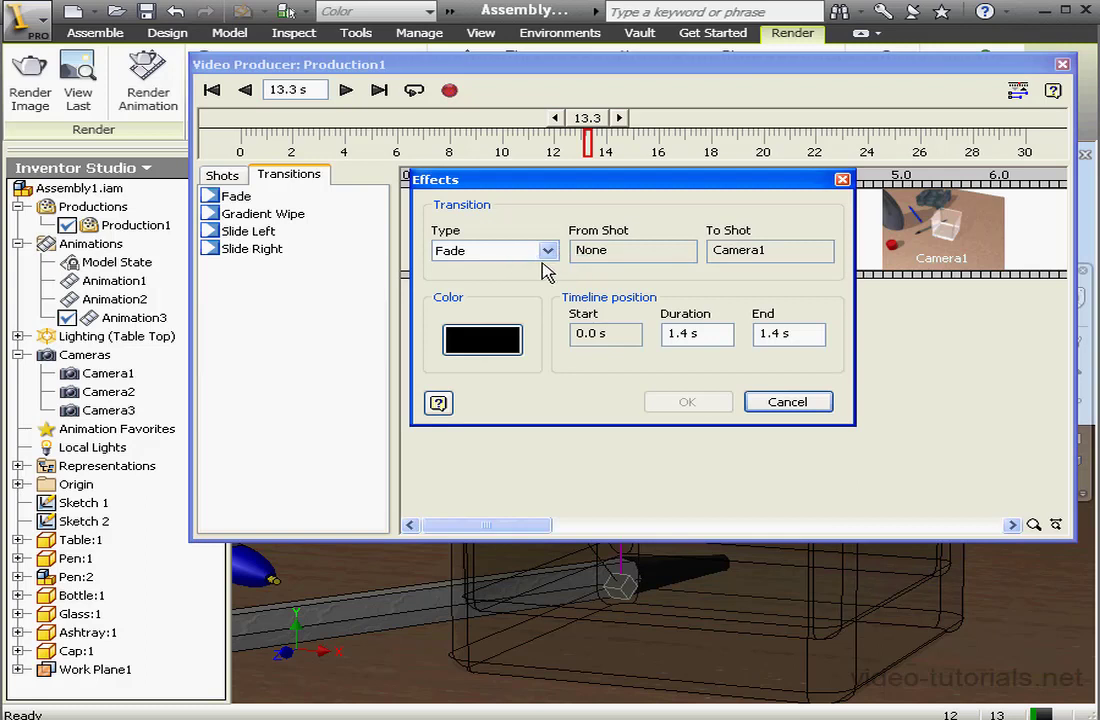
click(548, 250)
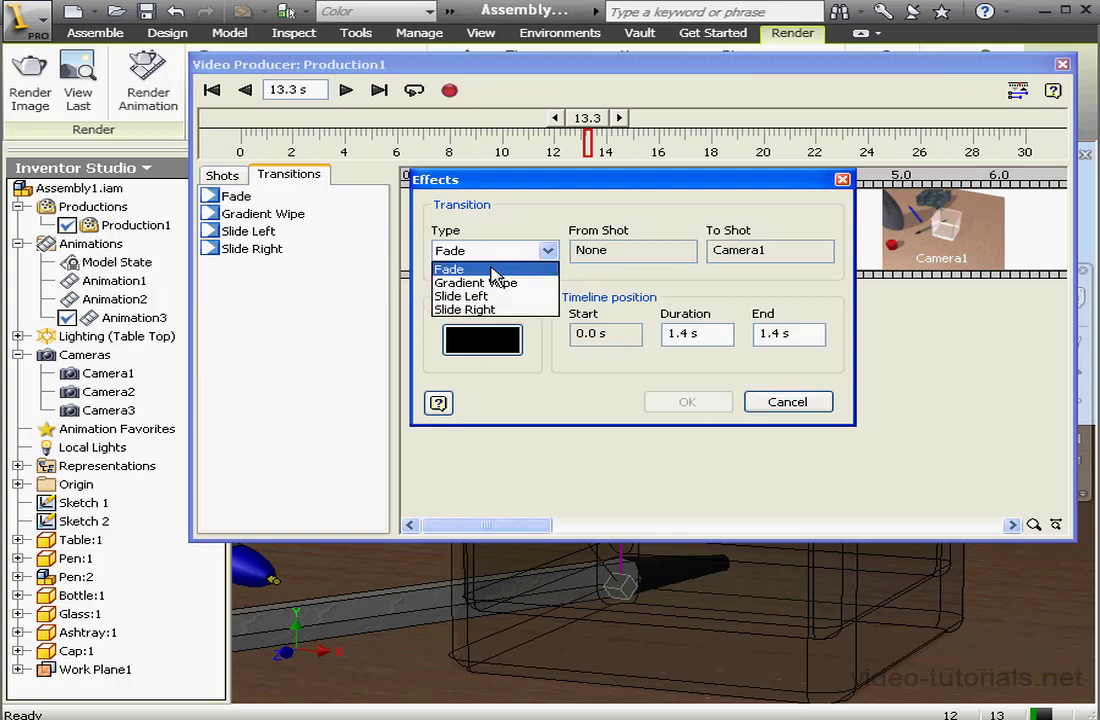
click(490, 269)
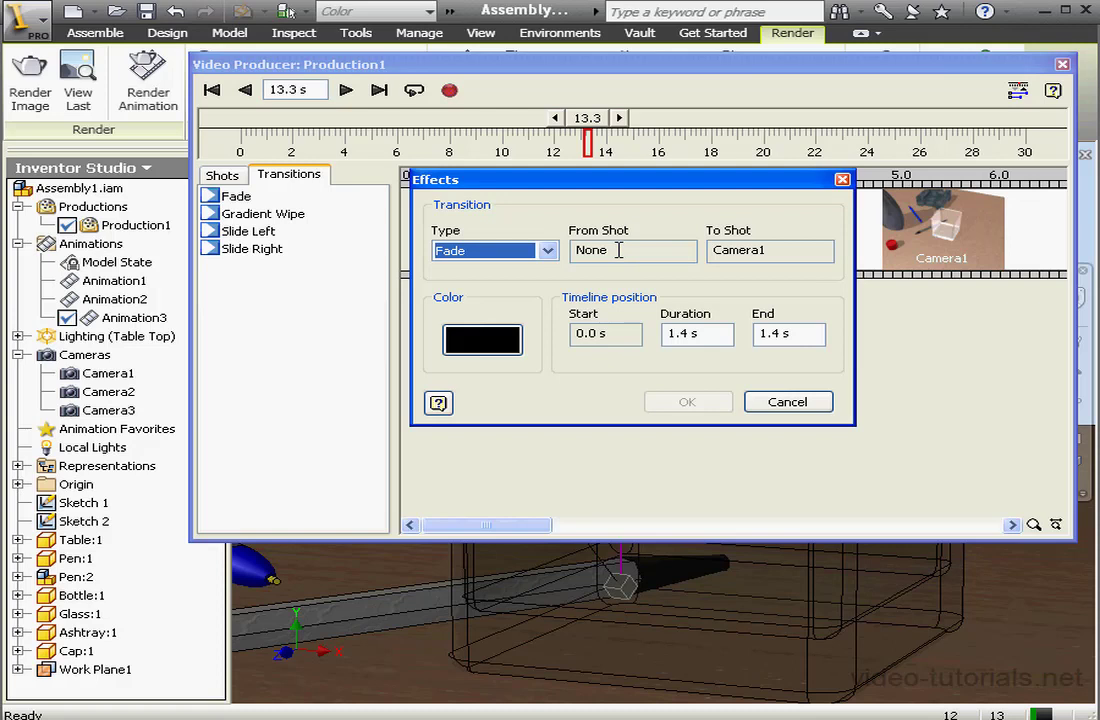
drag(614, 250, 568, 250)
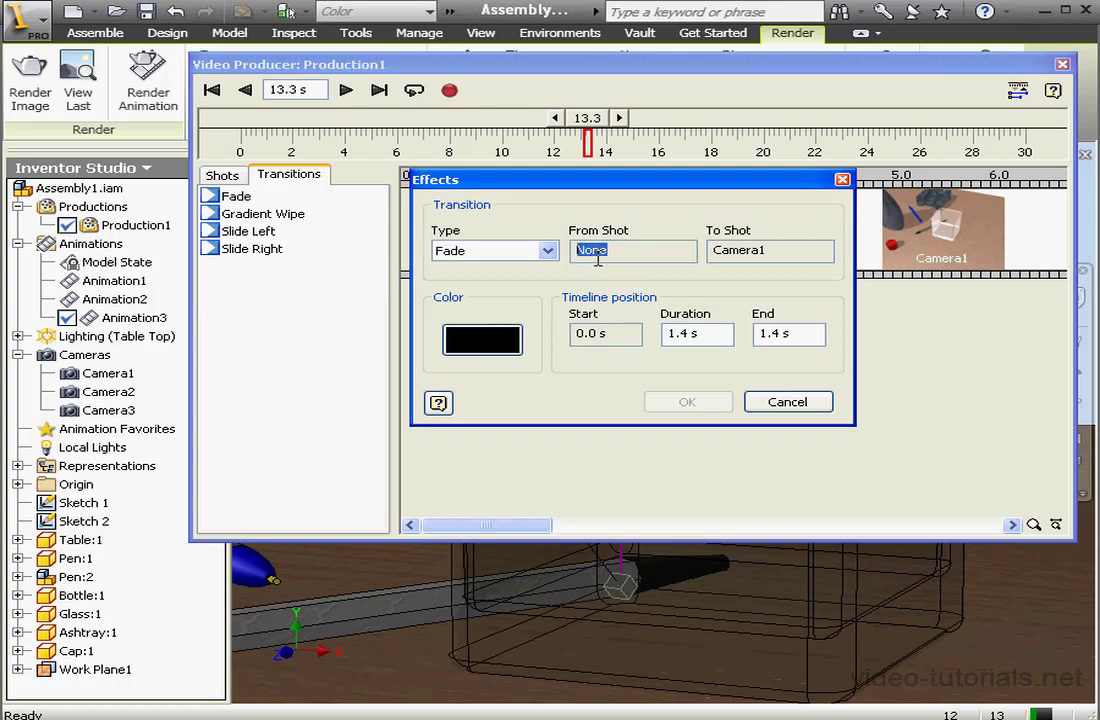
click(498, 344)
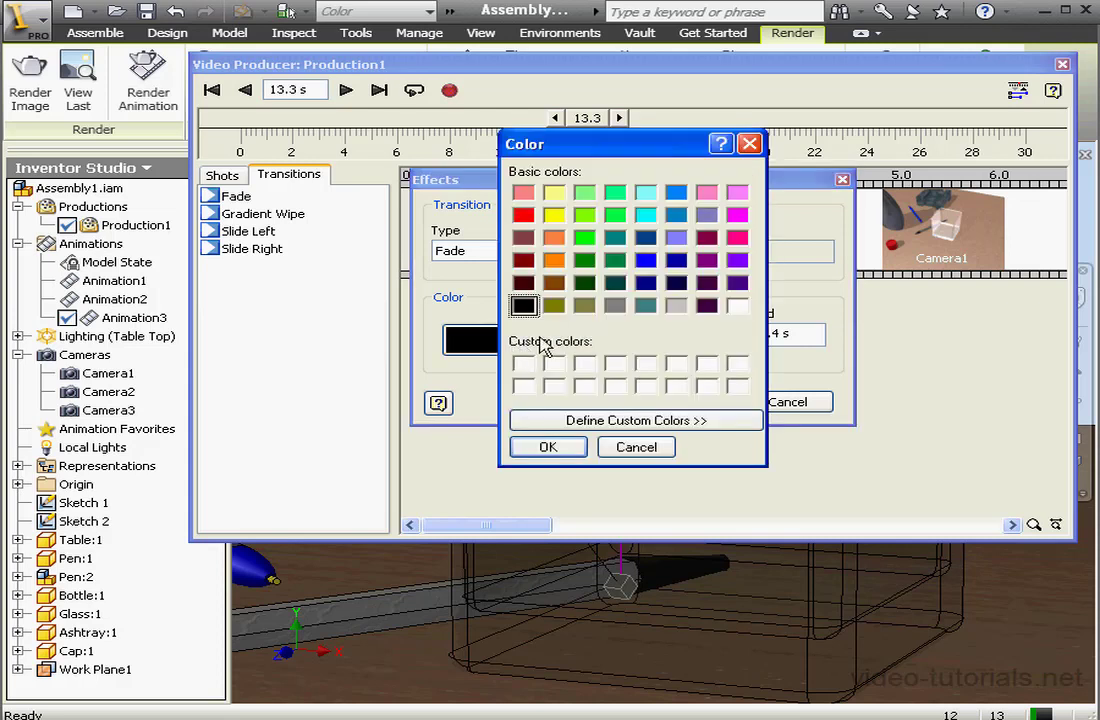
click(523, 216)
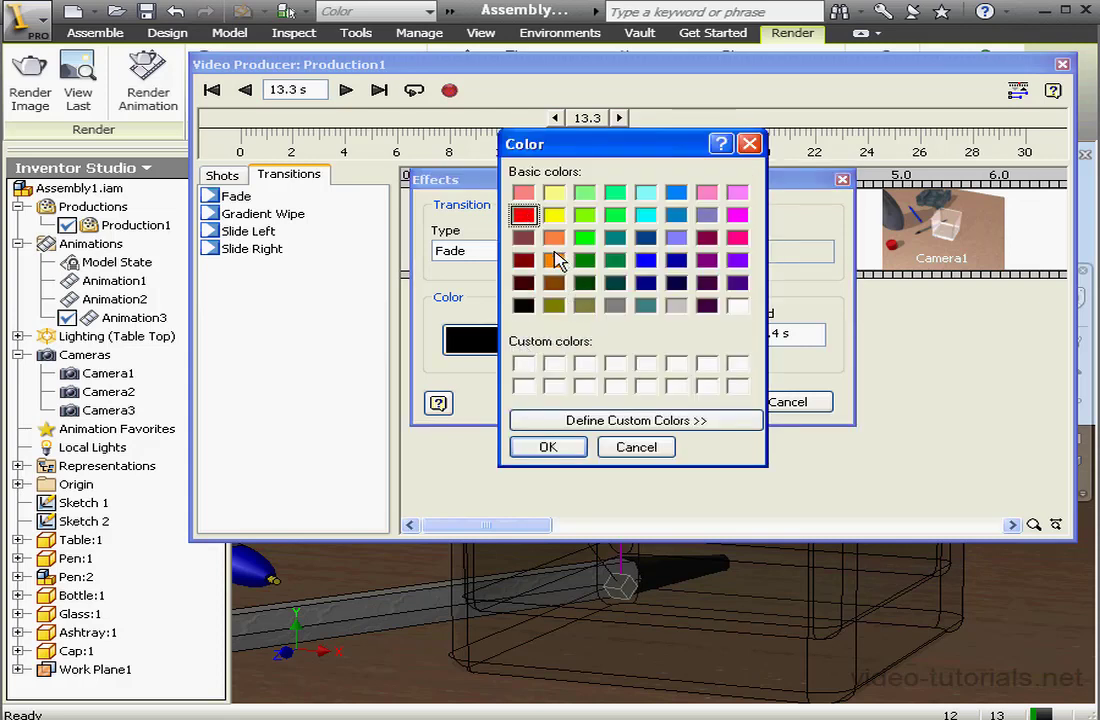
click(565, 447)
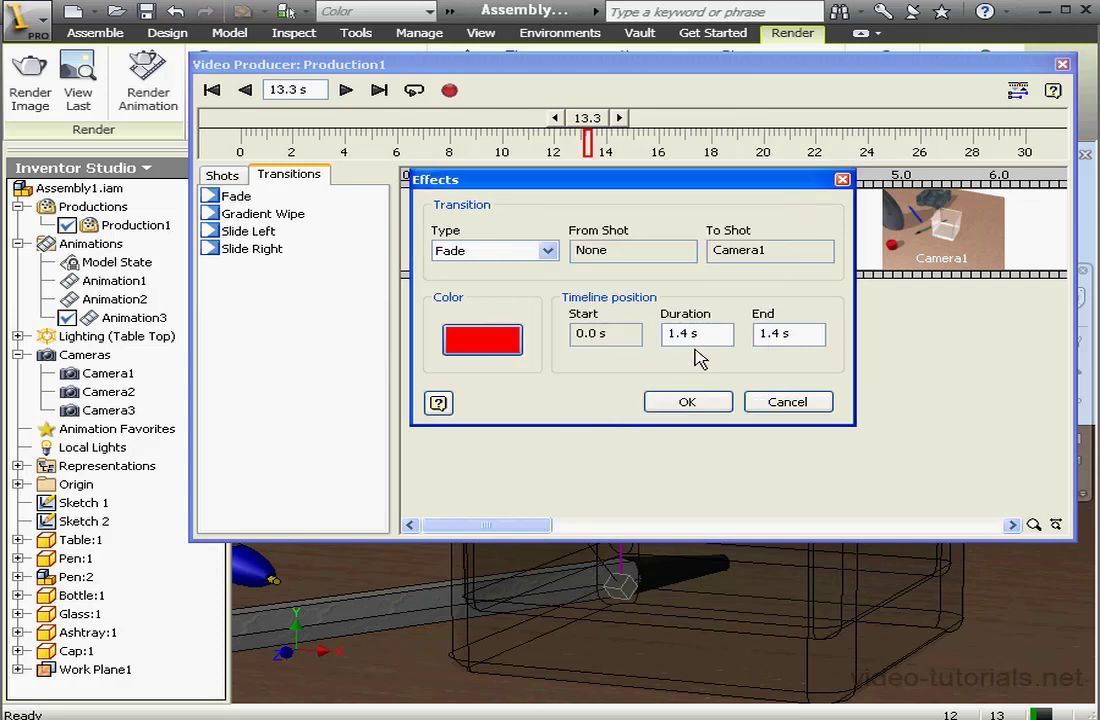
drag(700, 334, 683, 334)
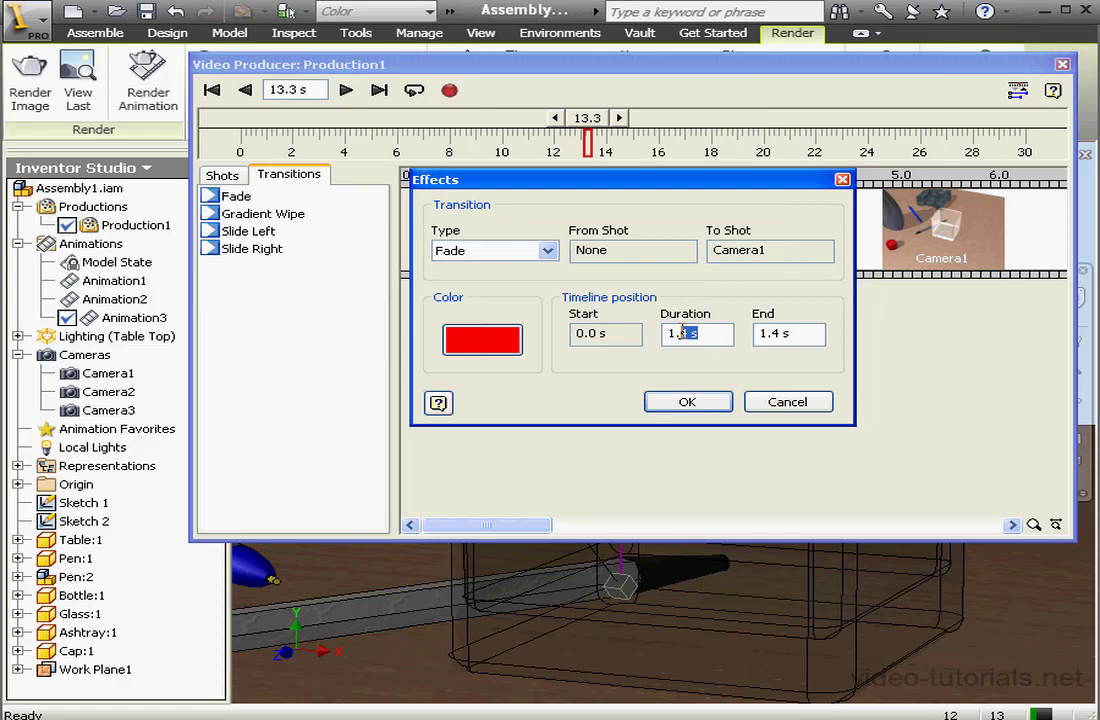
click(701, 404)
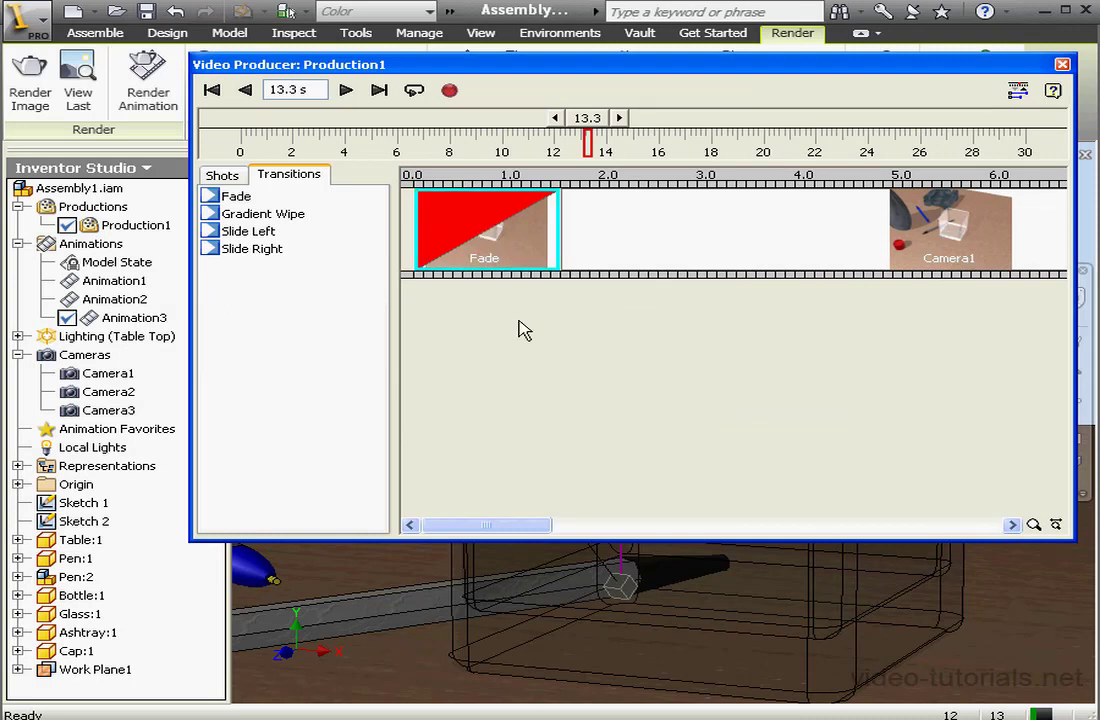
Step: Add a Gradient Wipe transition between the Camera1 and Camera3 shots and set its duration to 1.5 s
drag(518, 522, 663, 513)
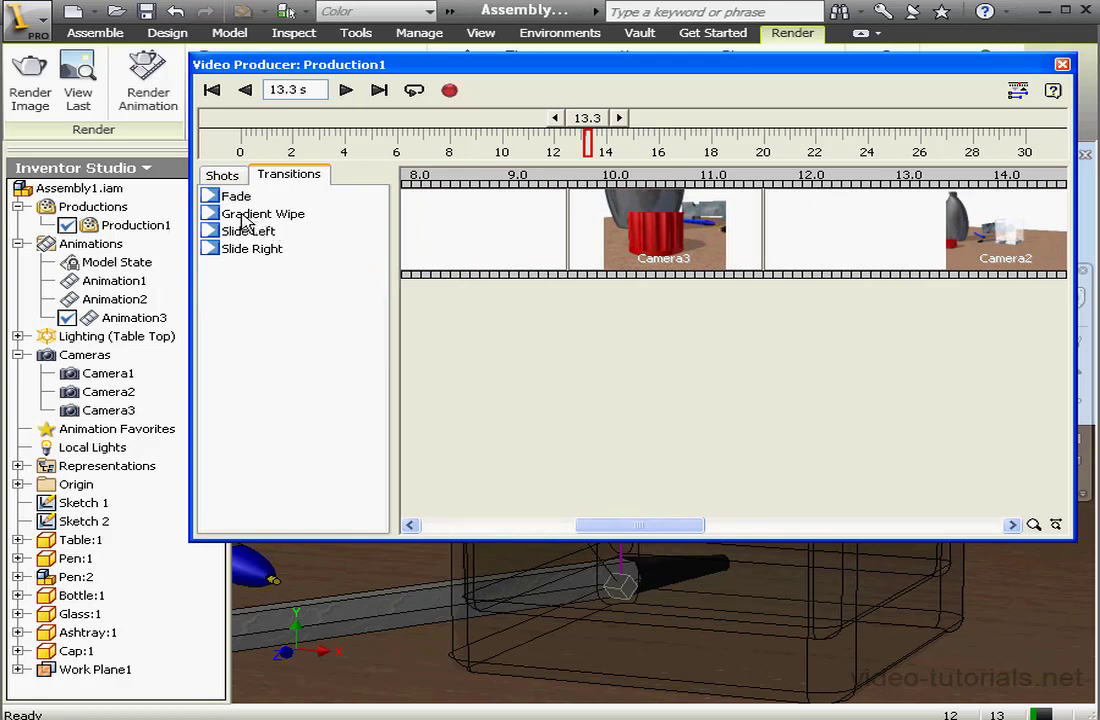
drag(245, 222, 560, 216)
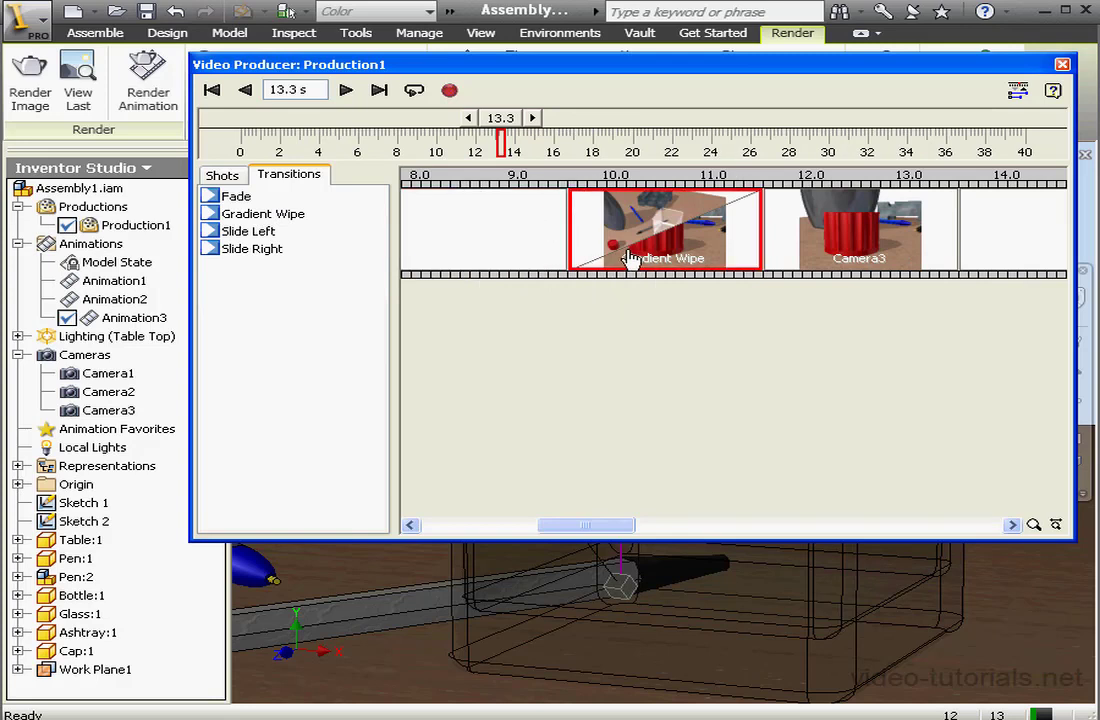
right_click(646, 222)
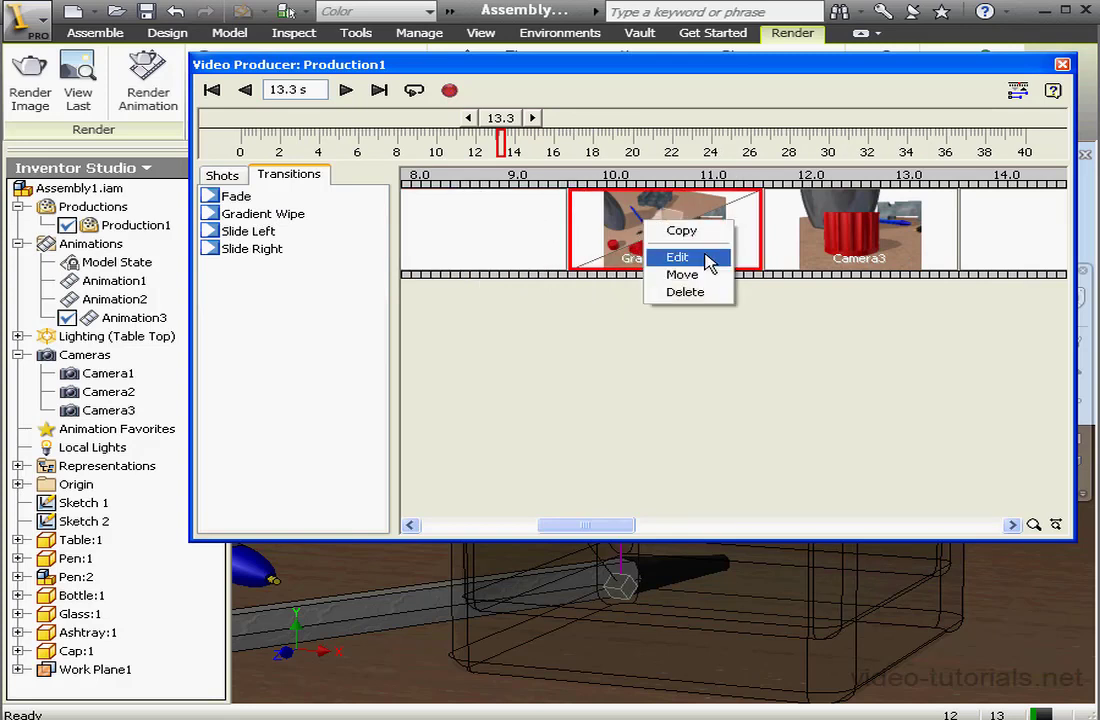
click(708, 259)
drag(705, 337, 650, 340)
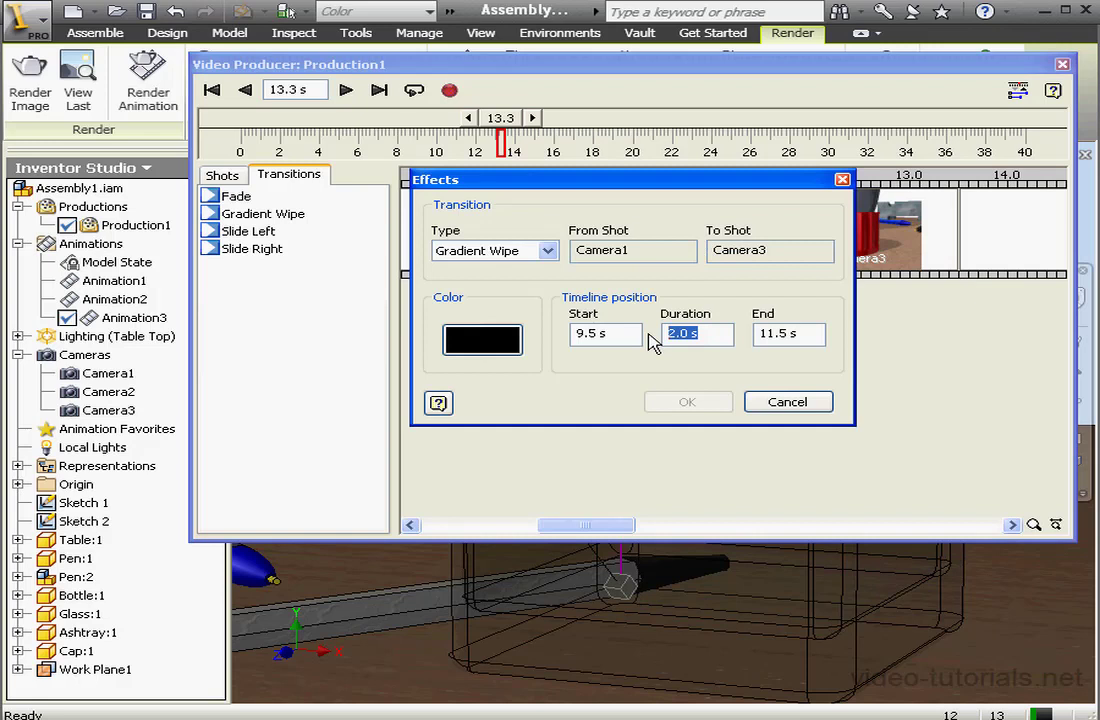
text(1.5)
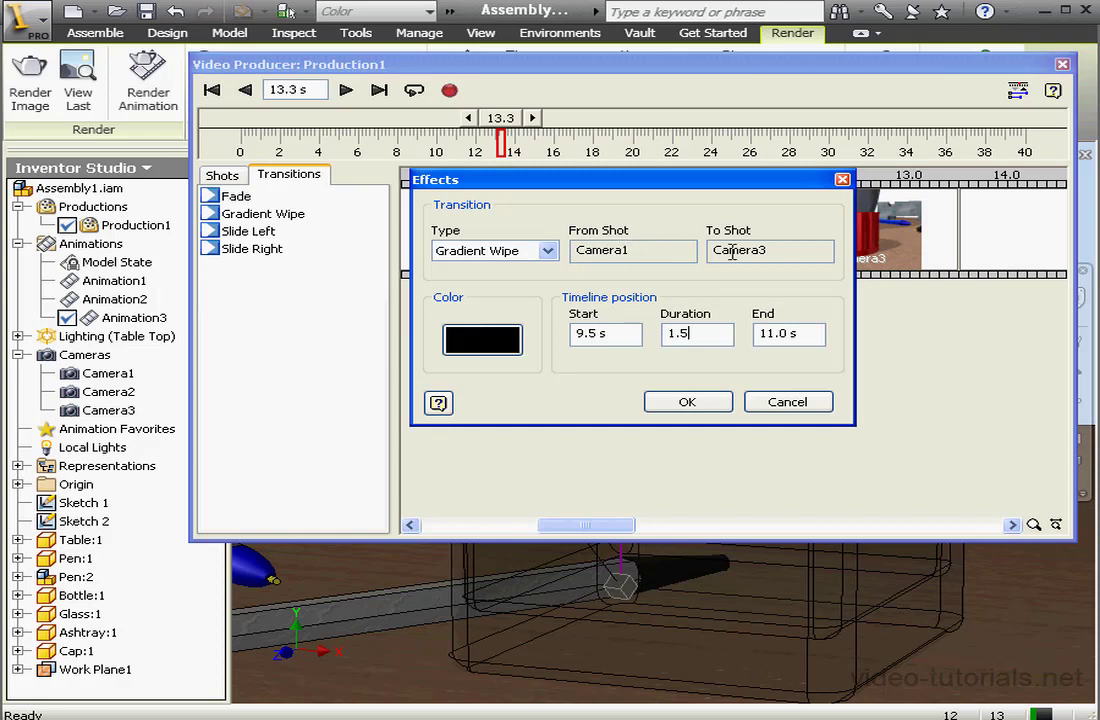
click(692, 404)
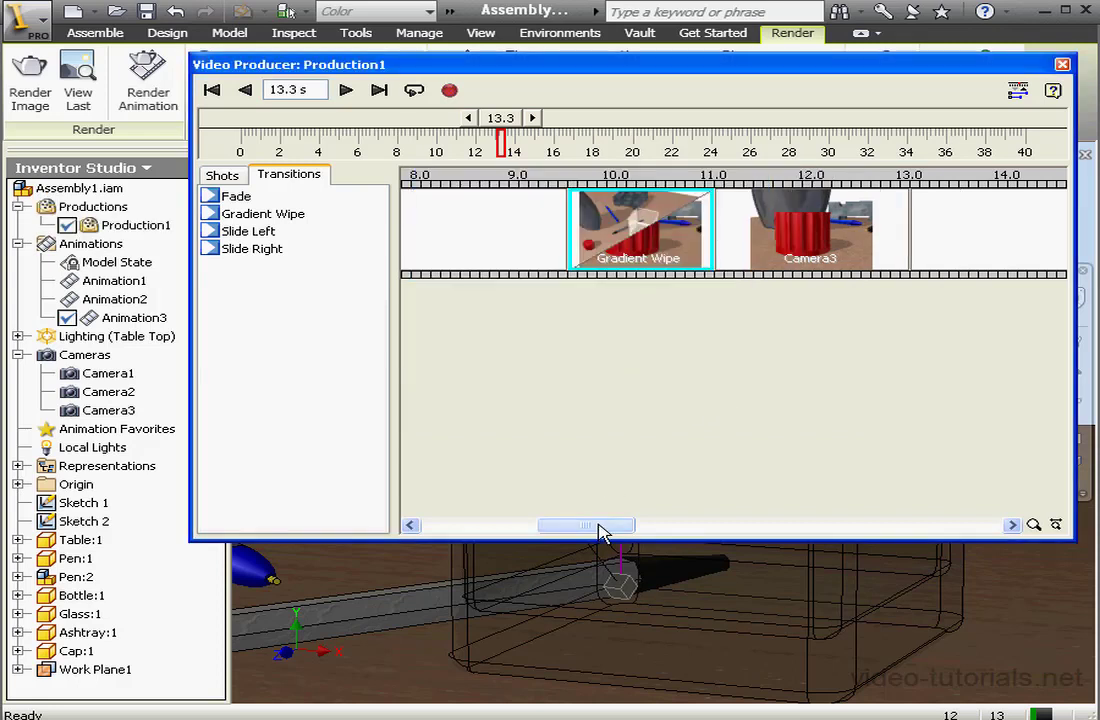
Step: Add a Slide Left transition between the Camera3 and Camera2 shots
drag(602, 525, 630, 525)
drag(278, 251, 680, 230)
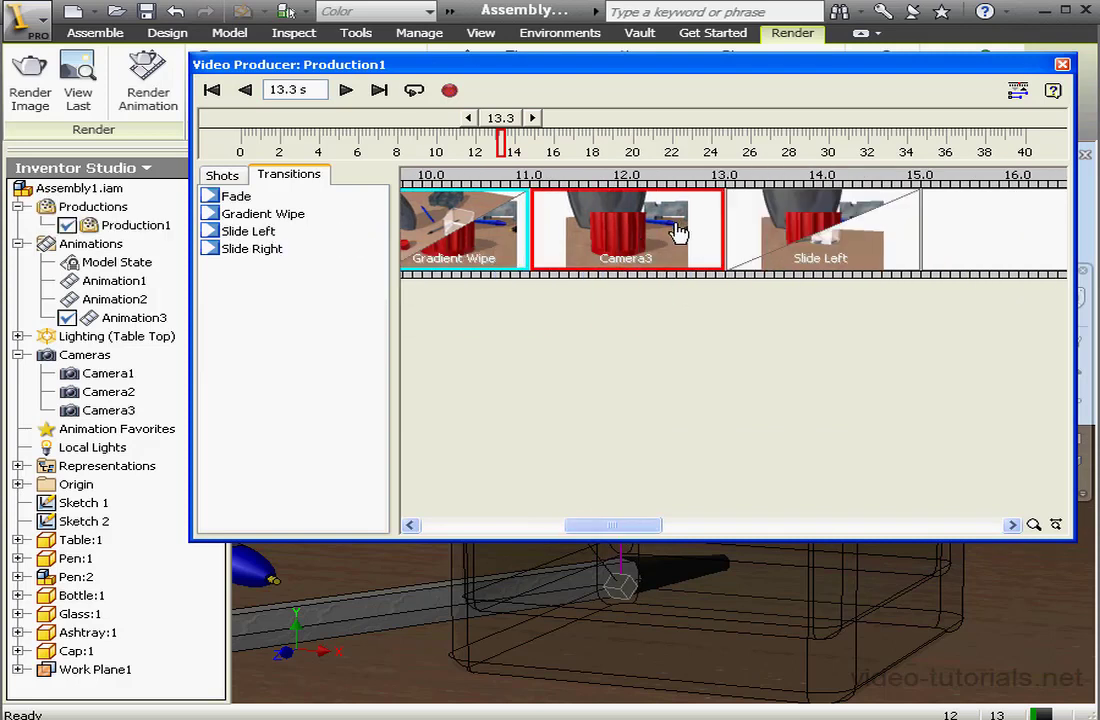
Step: Set the duration of the Slide Left transition between the Camera3 and Camera2 shots to 1.5 s
click(805, 228)
right_click(810, 222)
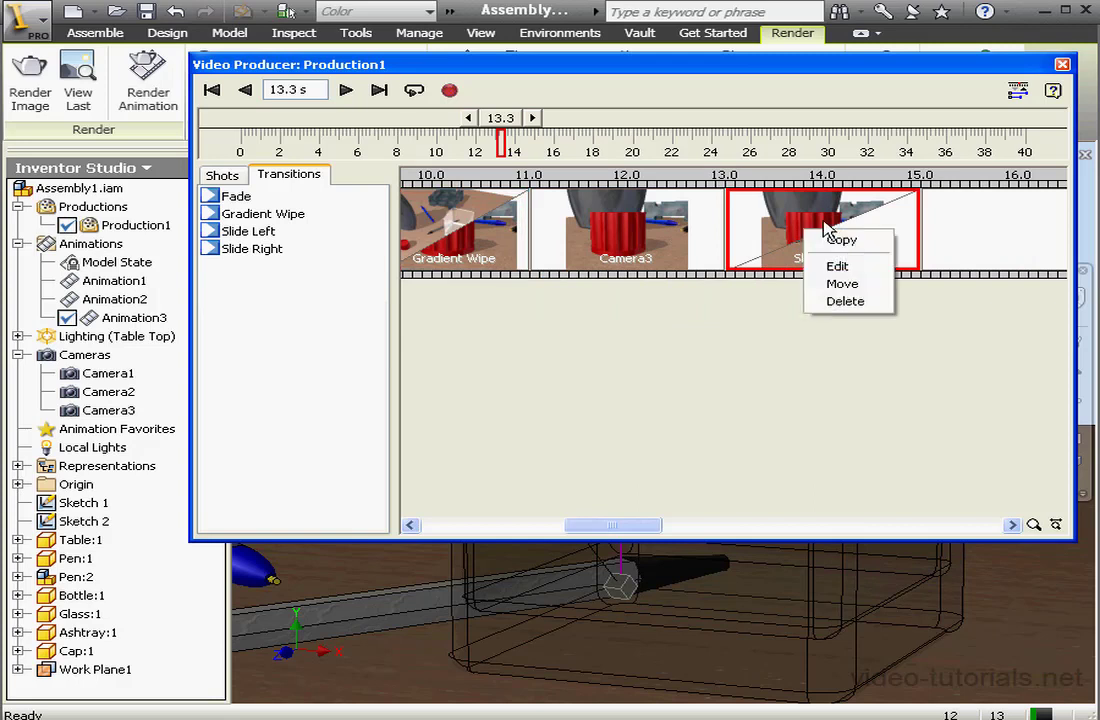
click(862, 266)
drag(694, 335, 645, 342)
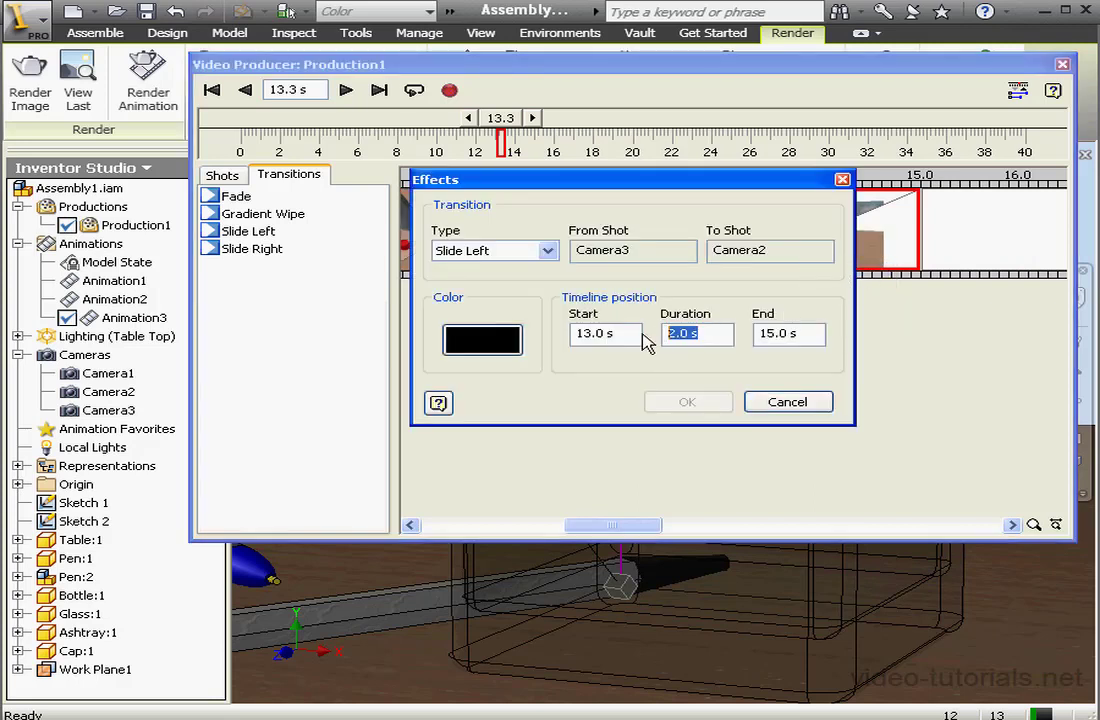
text(1.5)
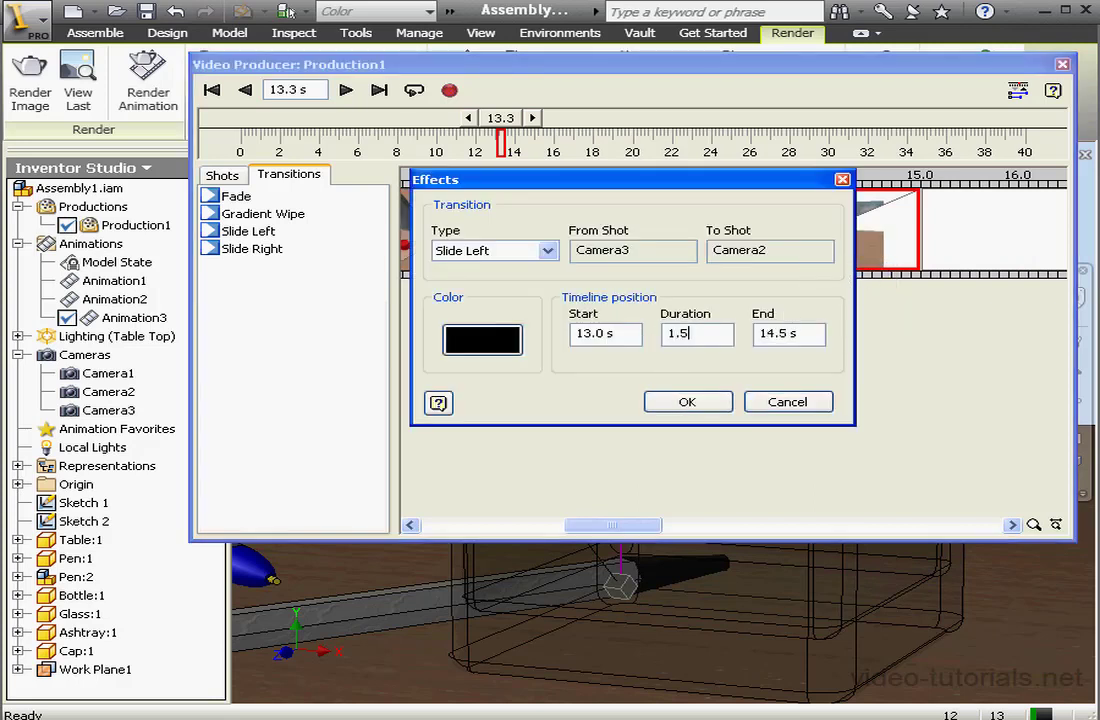
click(696, 403)
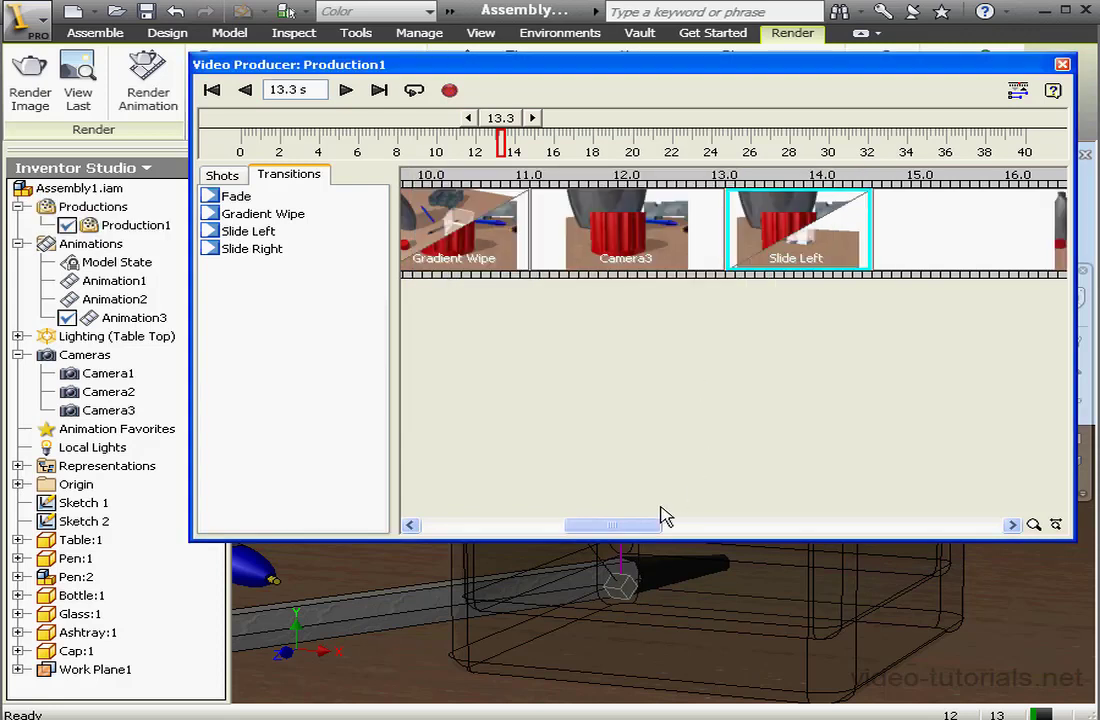
Step: Add a Slide Right transition between the Camera2 shot and the final Camera1 shot and set its duration to 1.5 s
drag(638, 535, 713, 535)
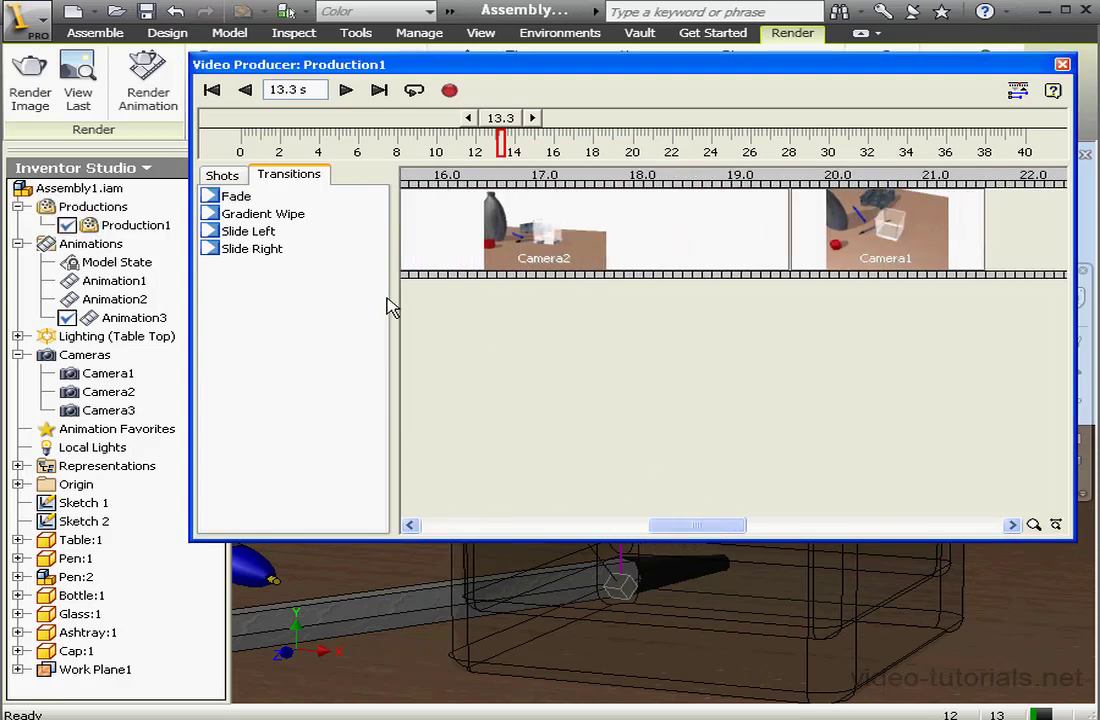
drag(228, 246, 724, 253)
right_click(884, 220)
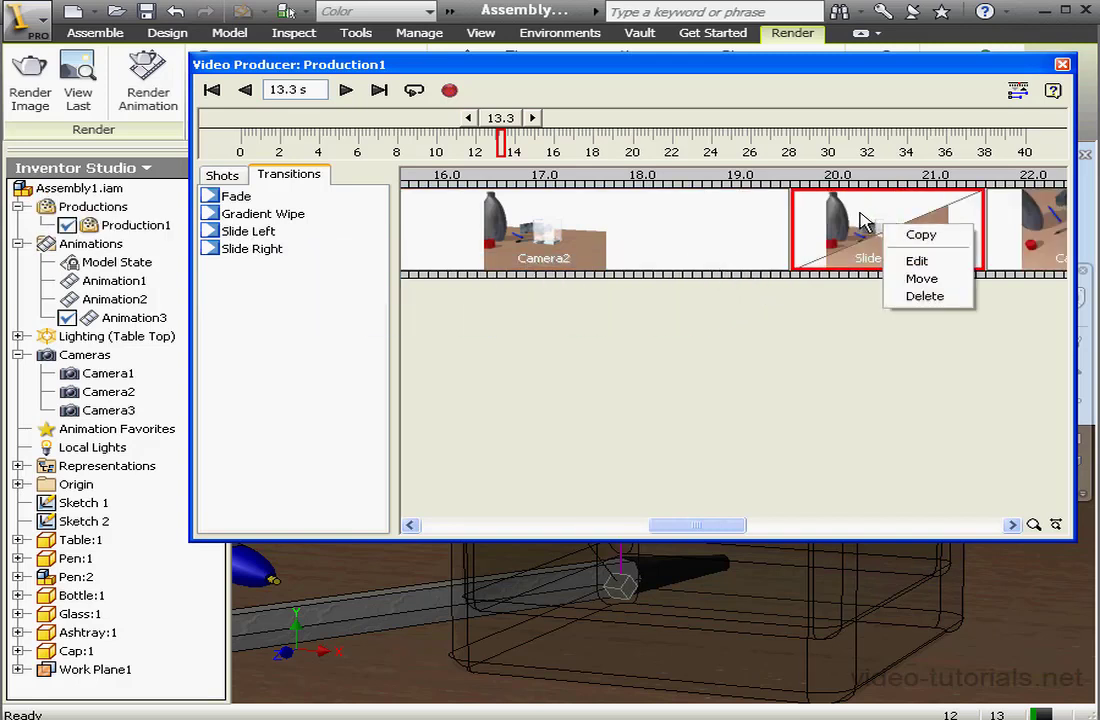
click(912, 258)
drag(709, 333, 664, 333)
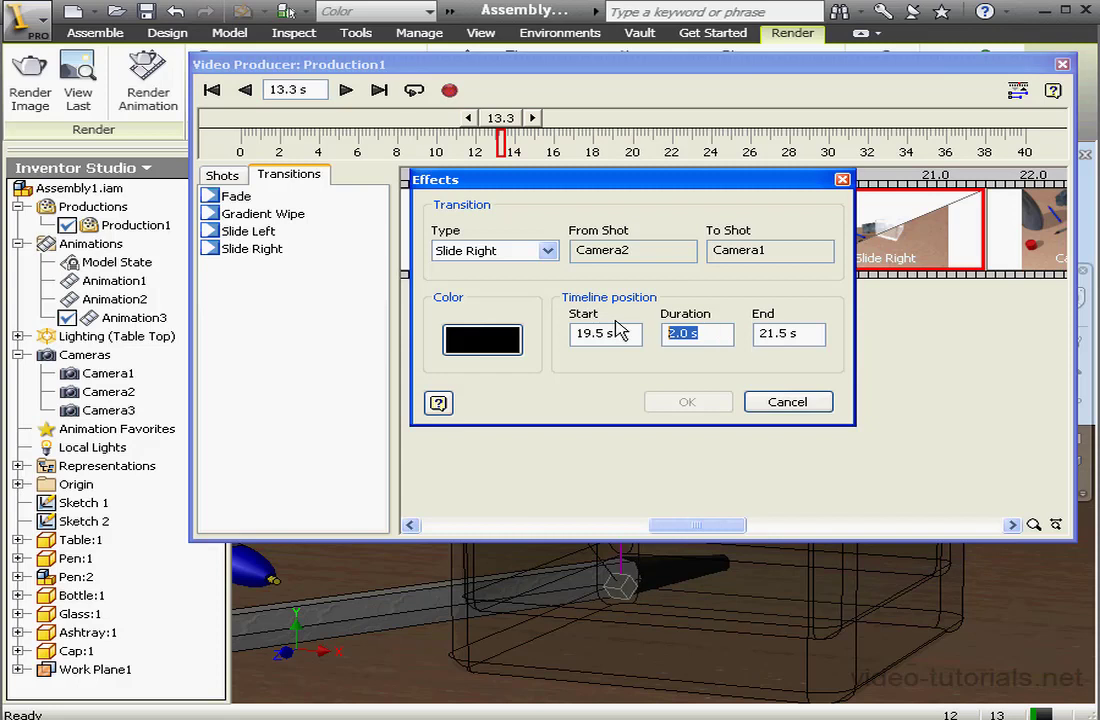
text(1.5)
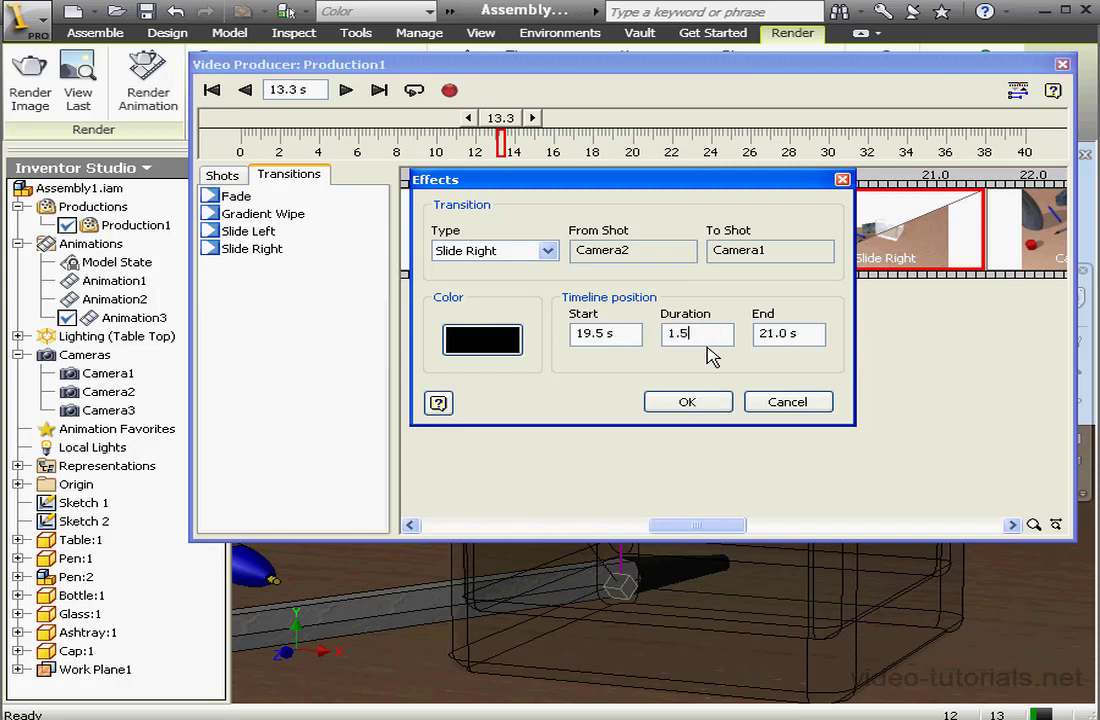
click(705, 403)
Step: Check the end time of the final Camera1 shot in its shot settings, leaving them without changes
drag(713, 525, 757, 530)
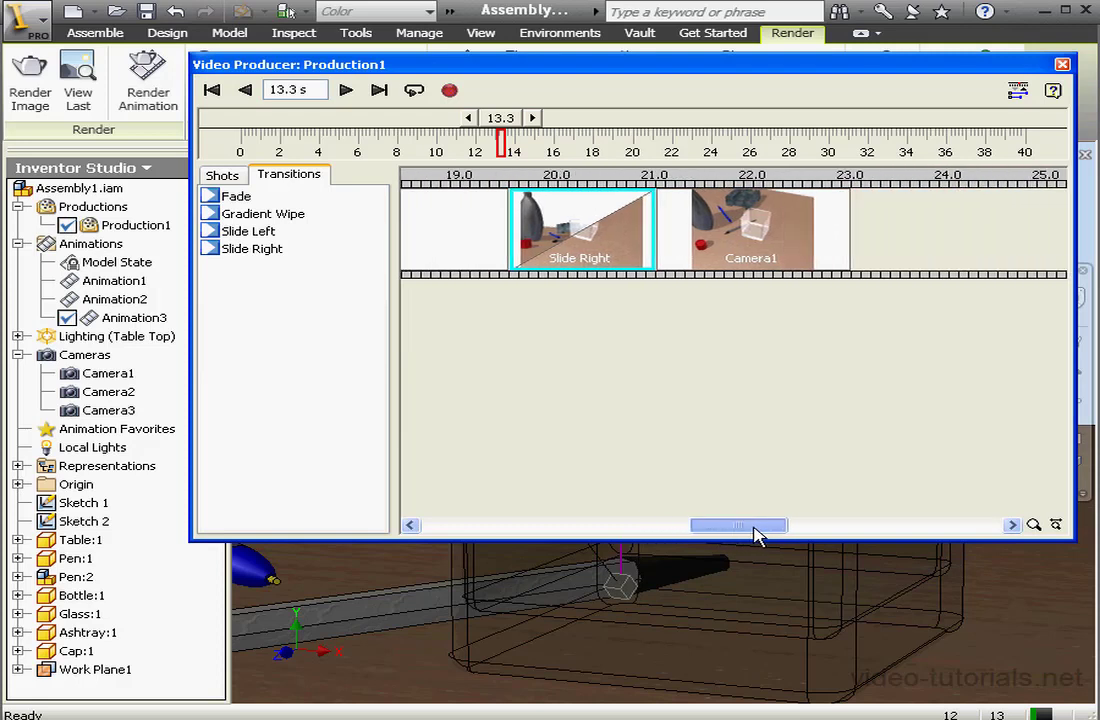
right_click(765, 230)
click(820, 255)
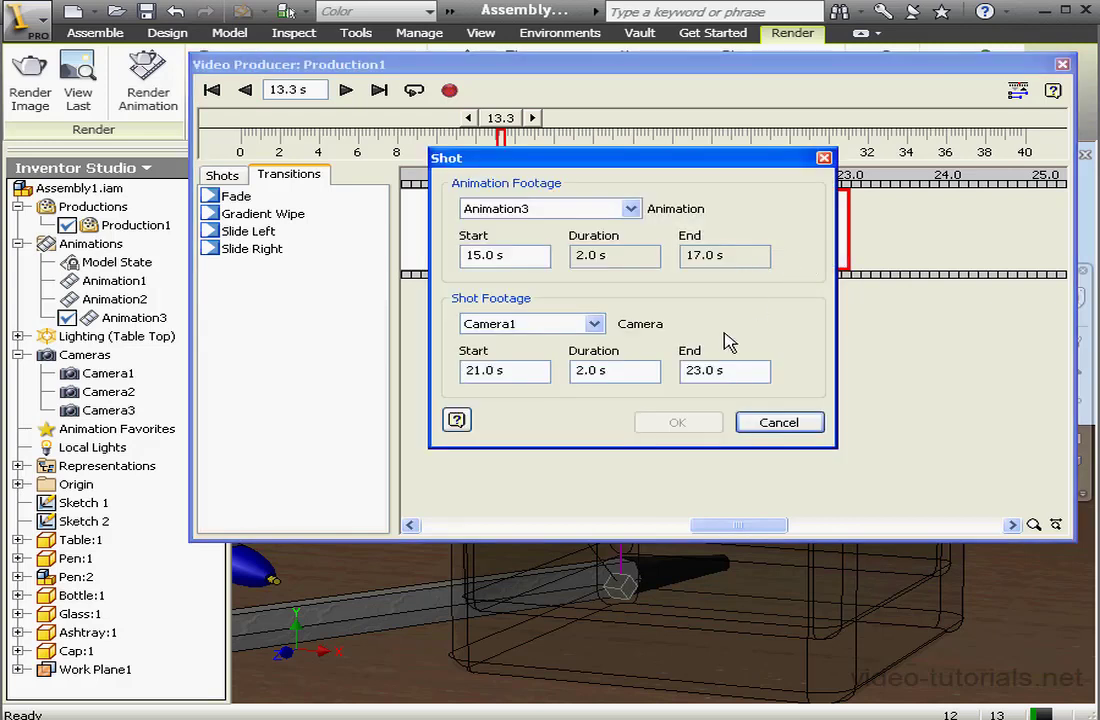
drag(732, 371, 688, 378)
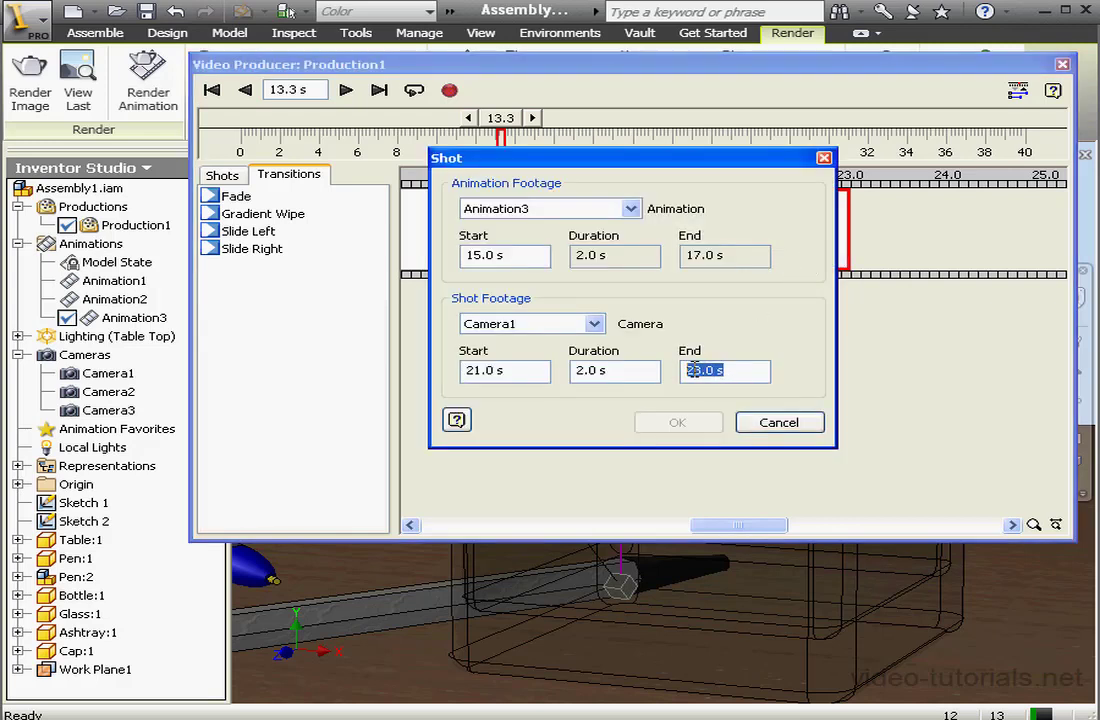
click(784, 428)
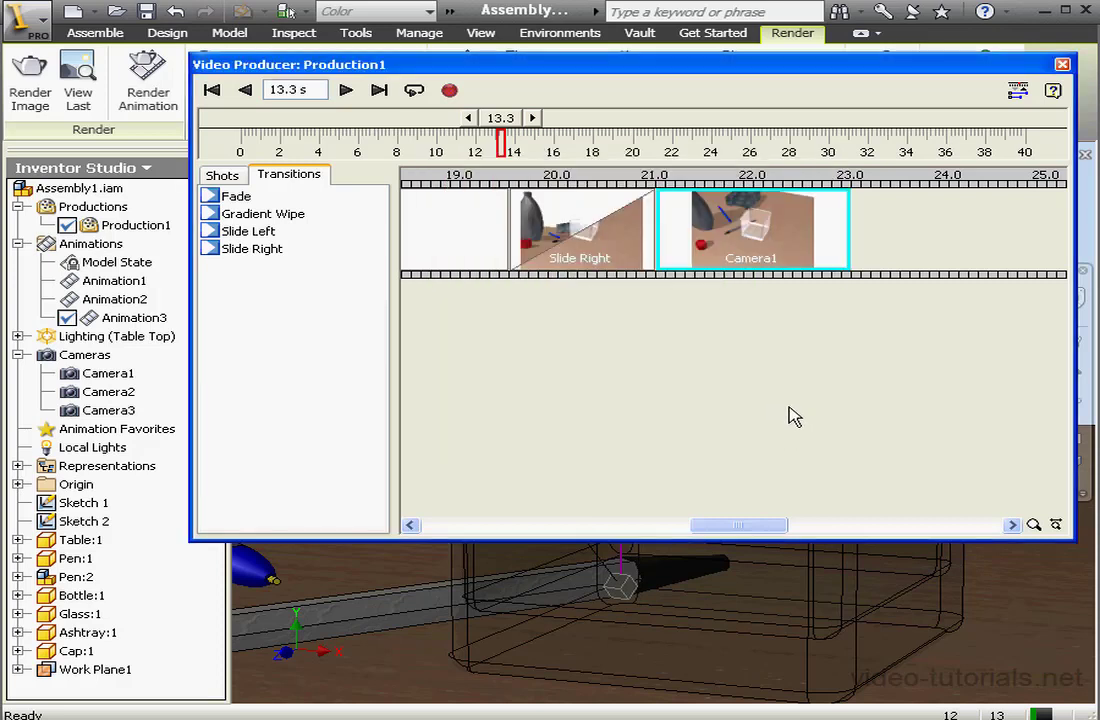
Step: Save Assembly1.iam together with its dependent Pen.iam
click(146, 12)
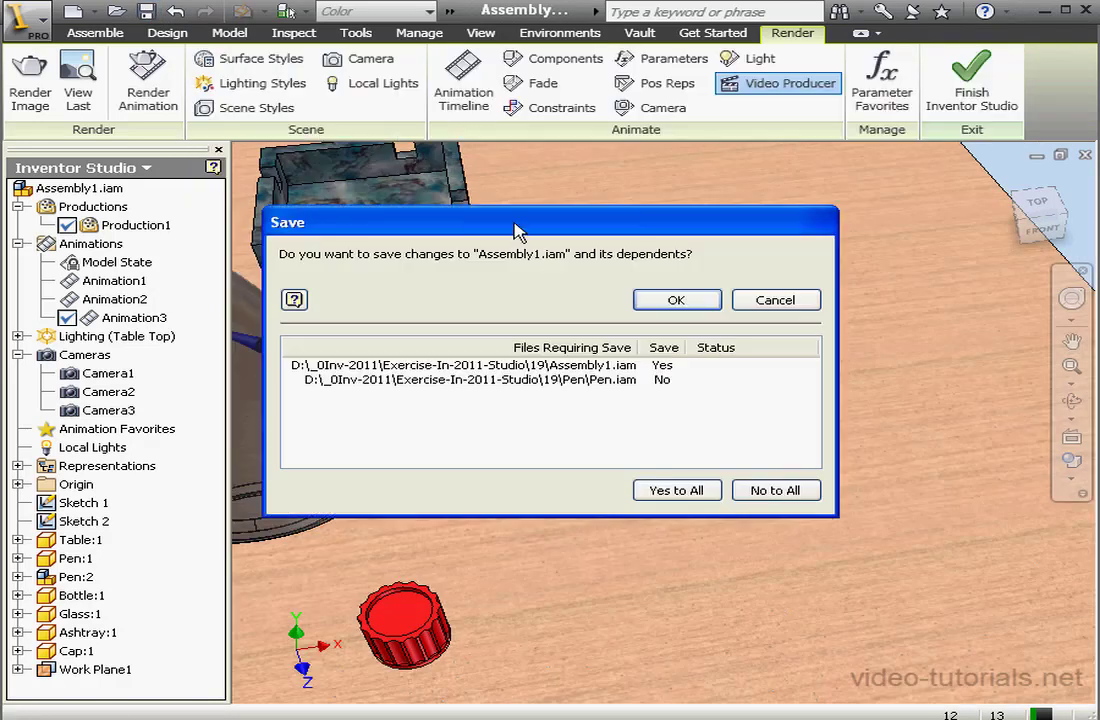
click(666, 382)
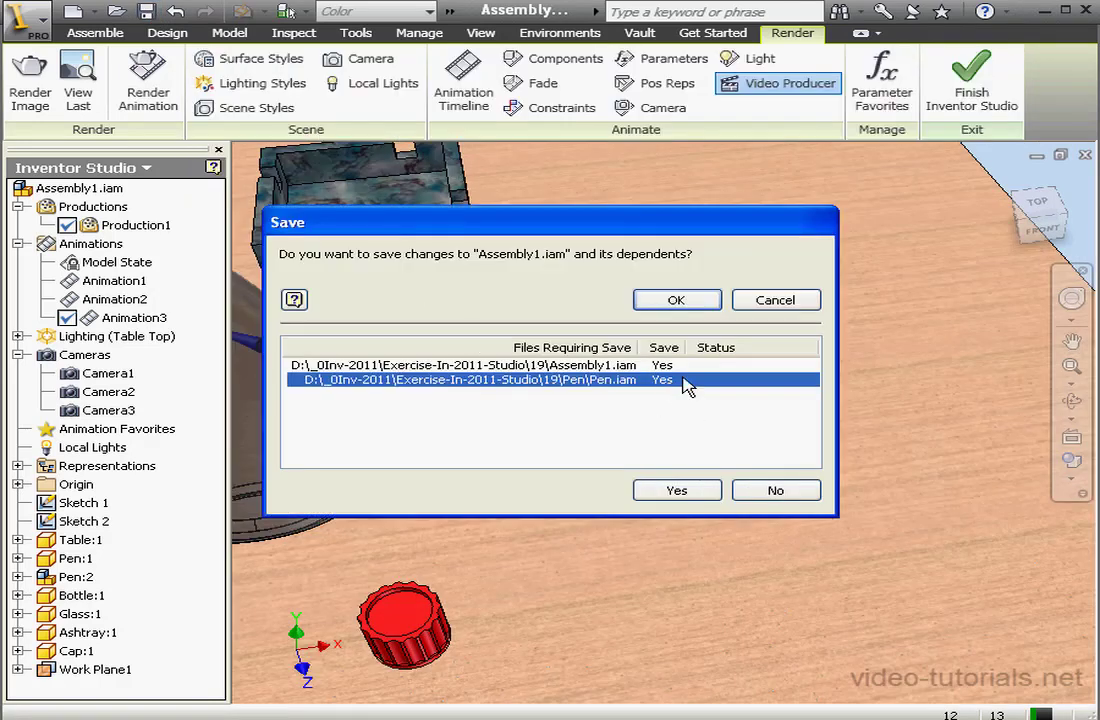
click(690, 298)
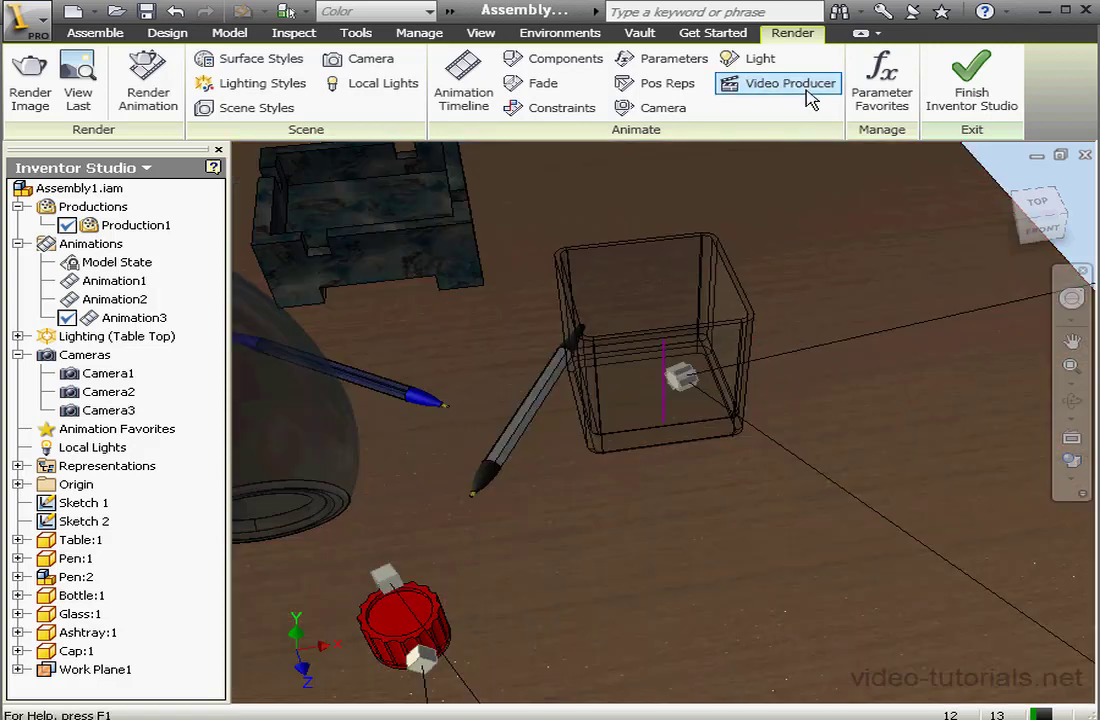
Step: Start rendering Production1 from Video Producer and set the output size to 320 x 240 with the Shaded render type
click(790, 84)
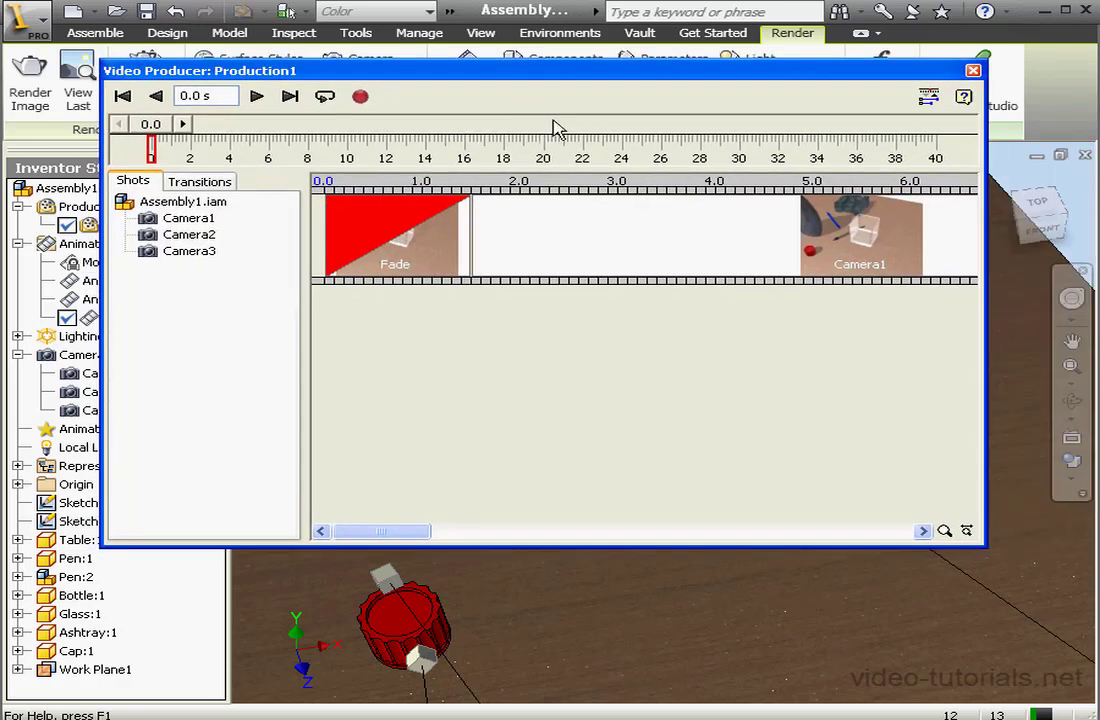
click(925, 98)
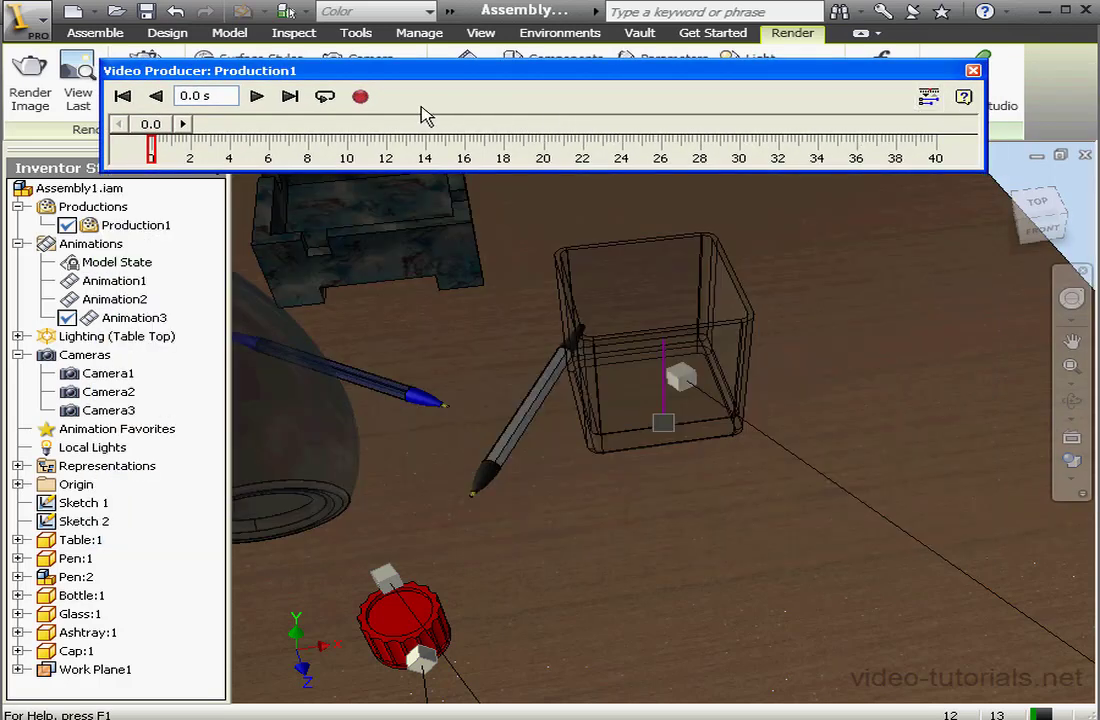
click(363, 98)
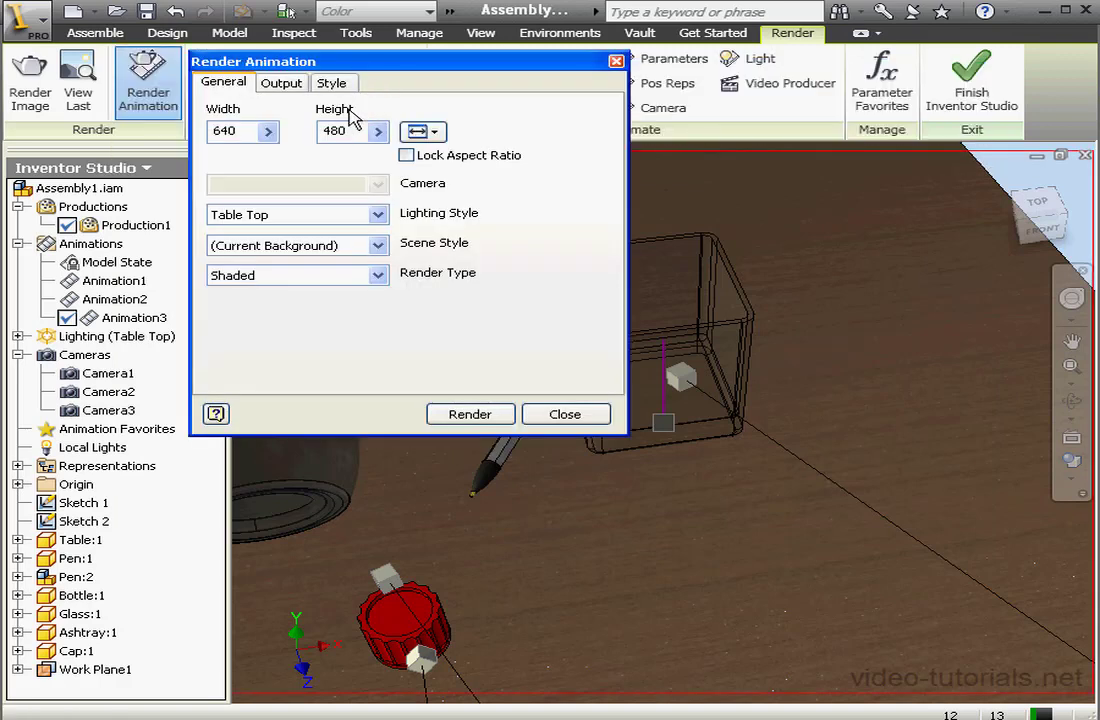
click(430, 133)
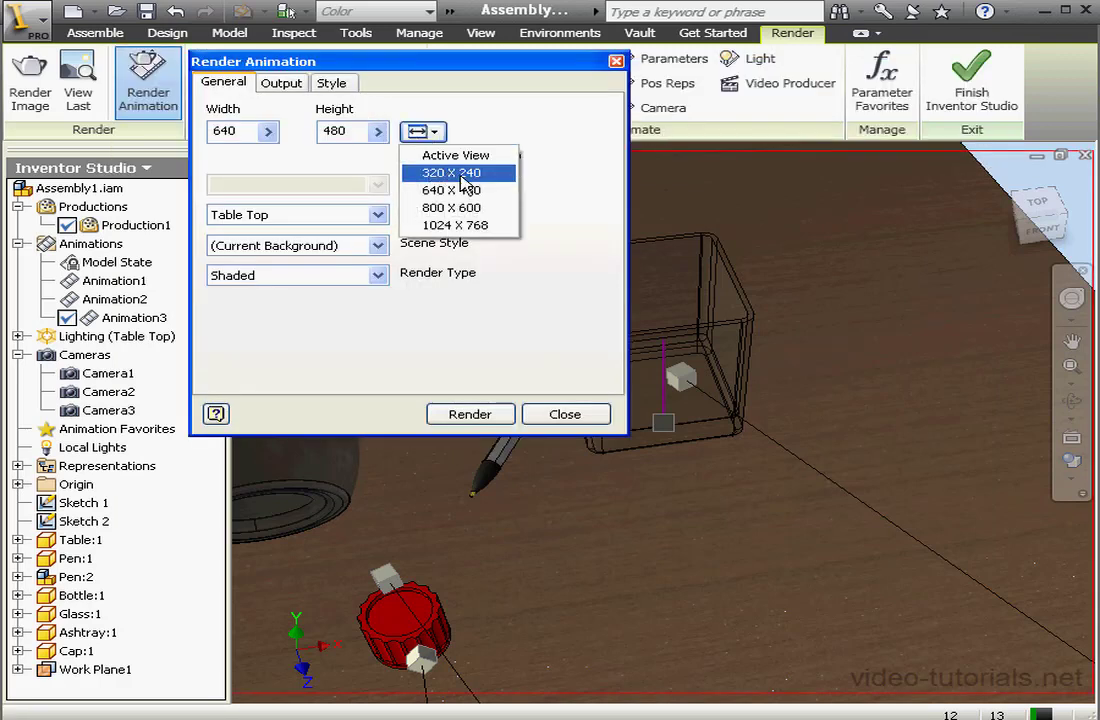
click(462, 175)
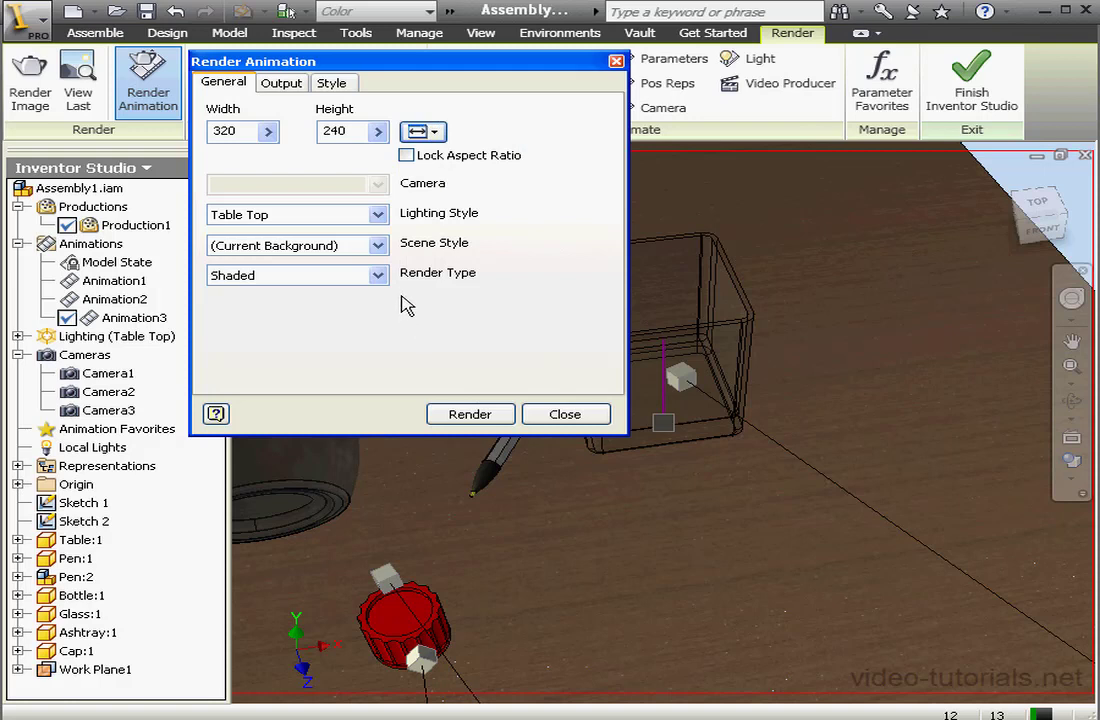
click(379, 276)
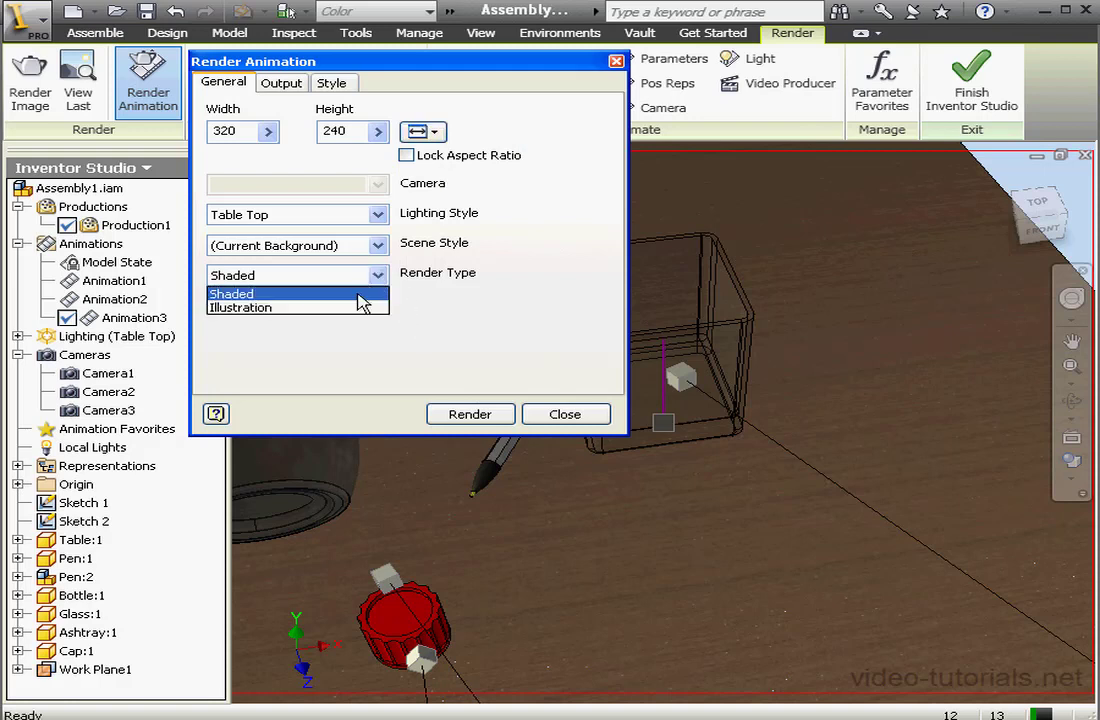
click(358, 294)
Step: Configure the render output with the second antialiasing level, a time range ending at 23 s and a frame rate of 4
click(290, 86)
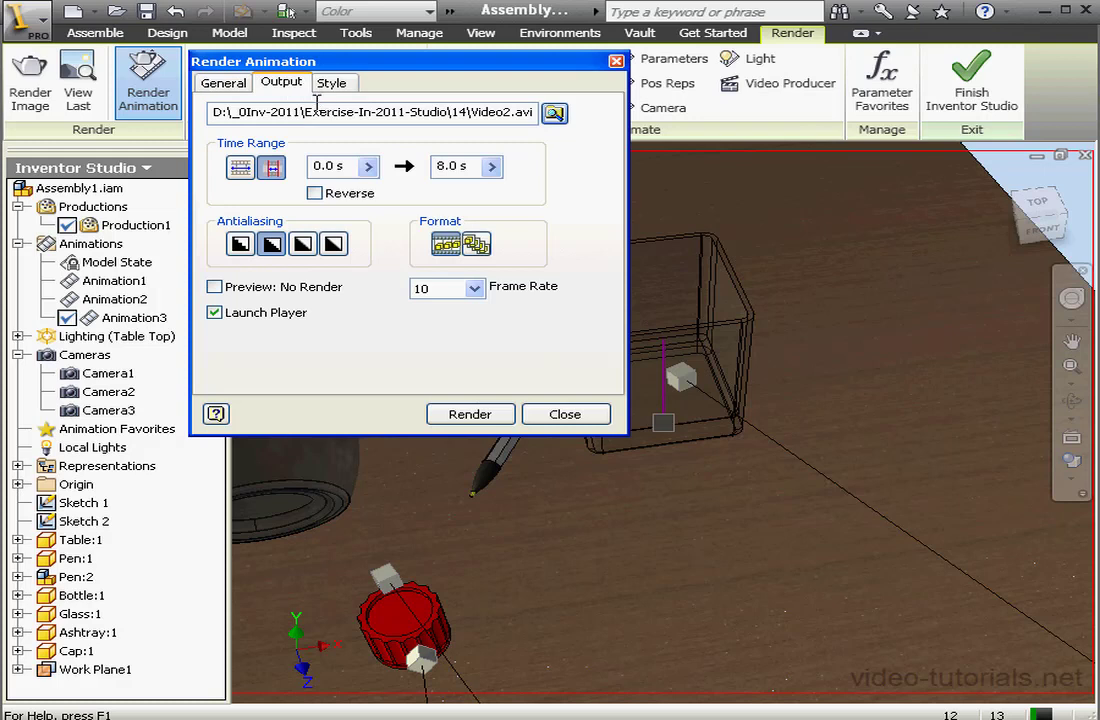
click(272, 245)
drag(470, 166, 436, 166)
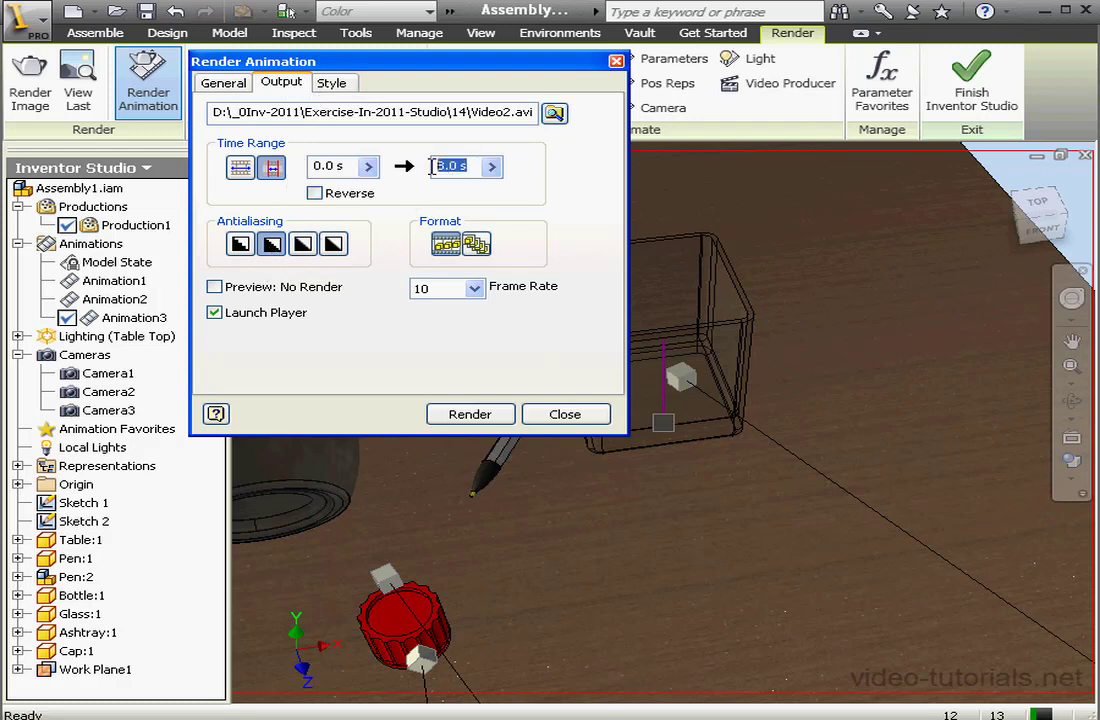
text(23)
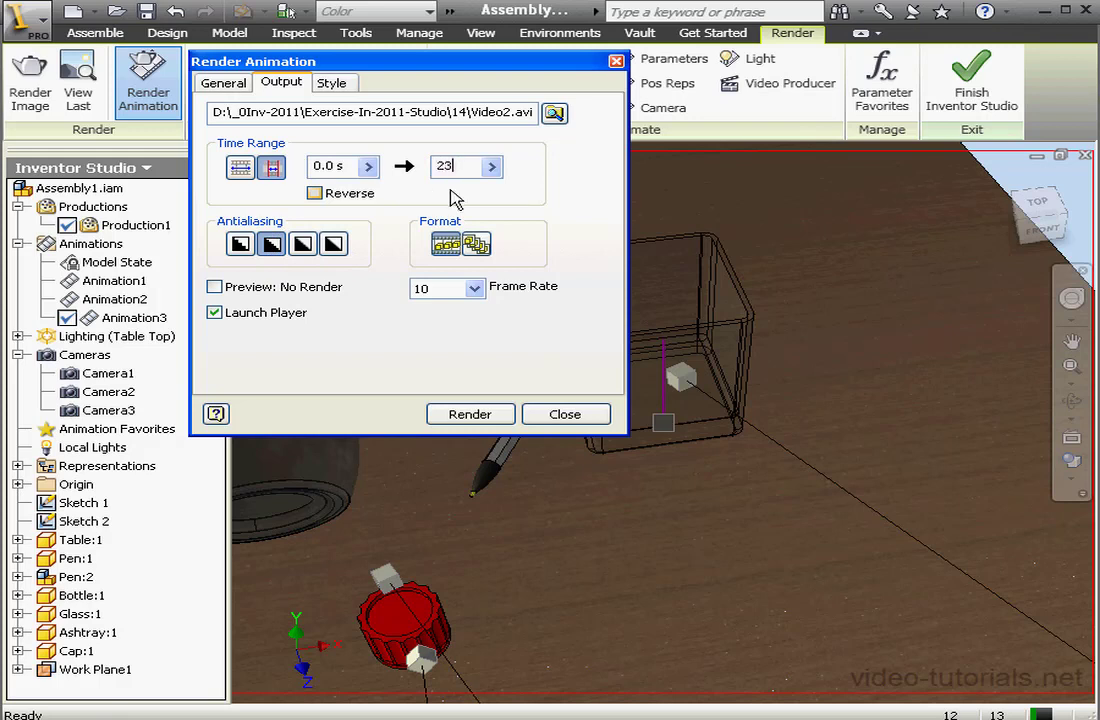
click(474, 288)
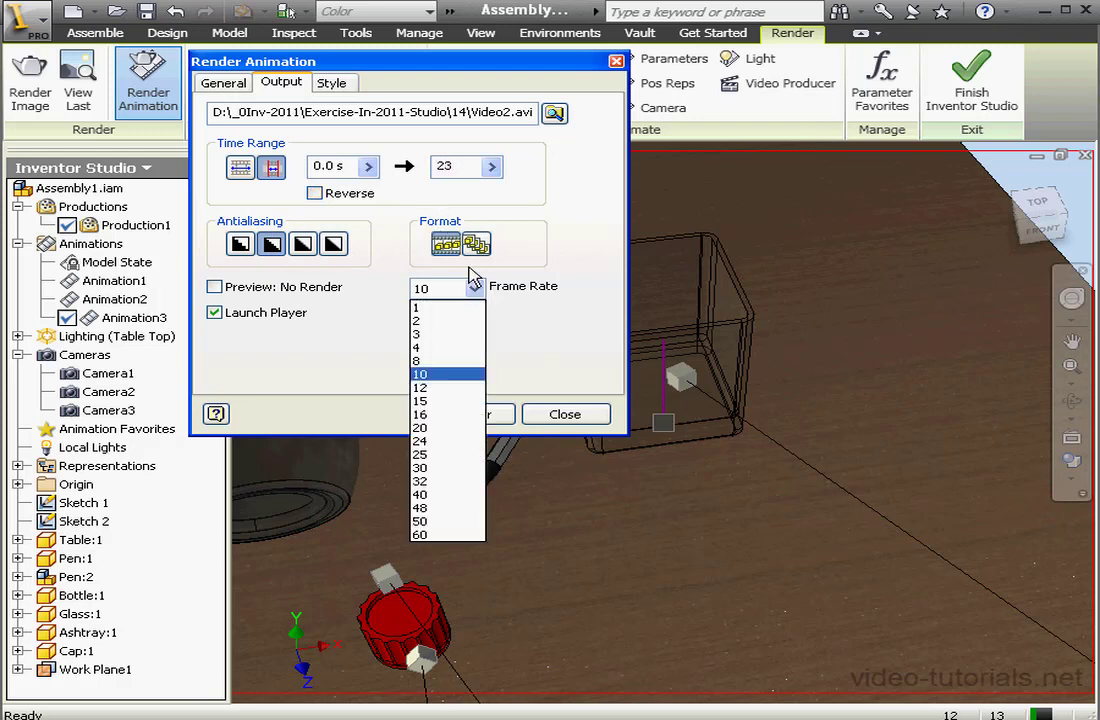
click(433, 348)
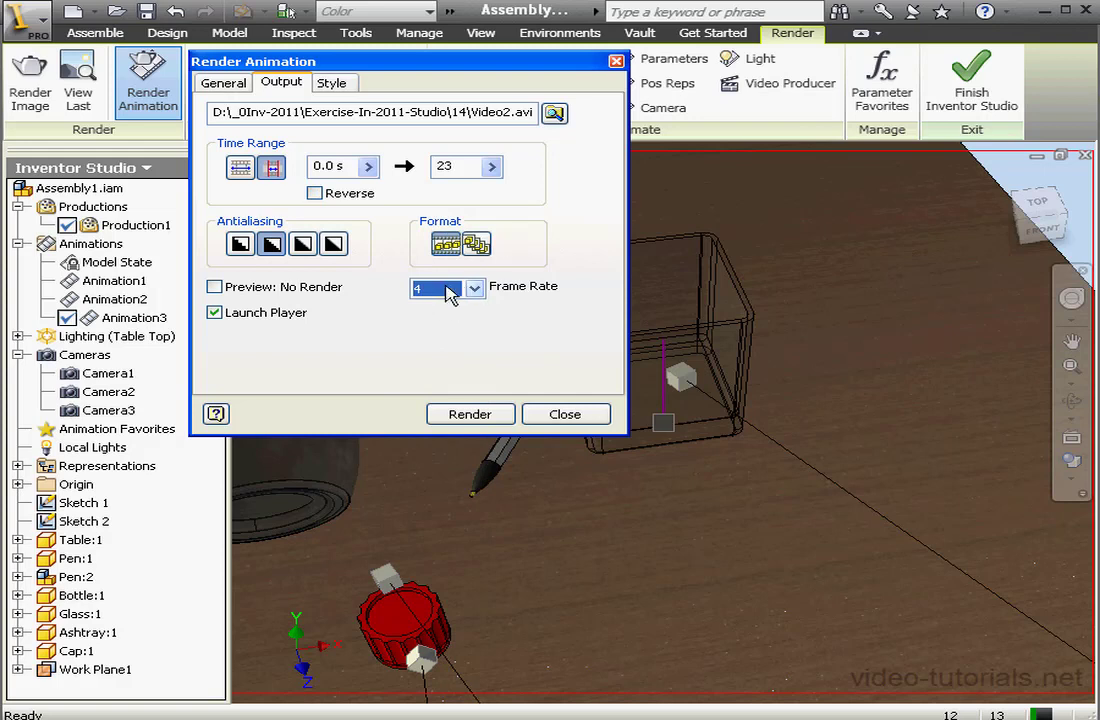
Step: Set the render output file to an AVI video named Video in the folder 19
click(554, 112)
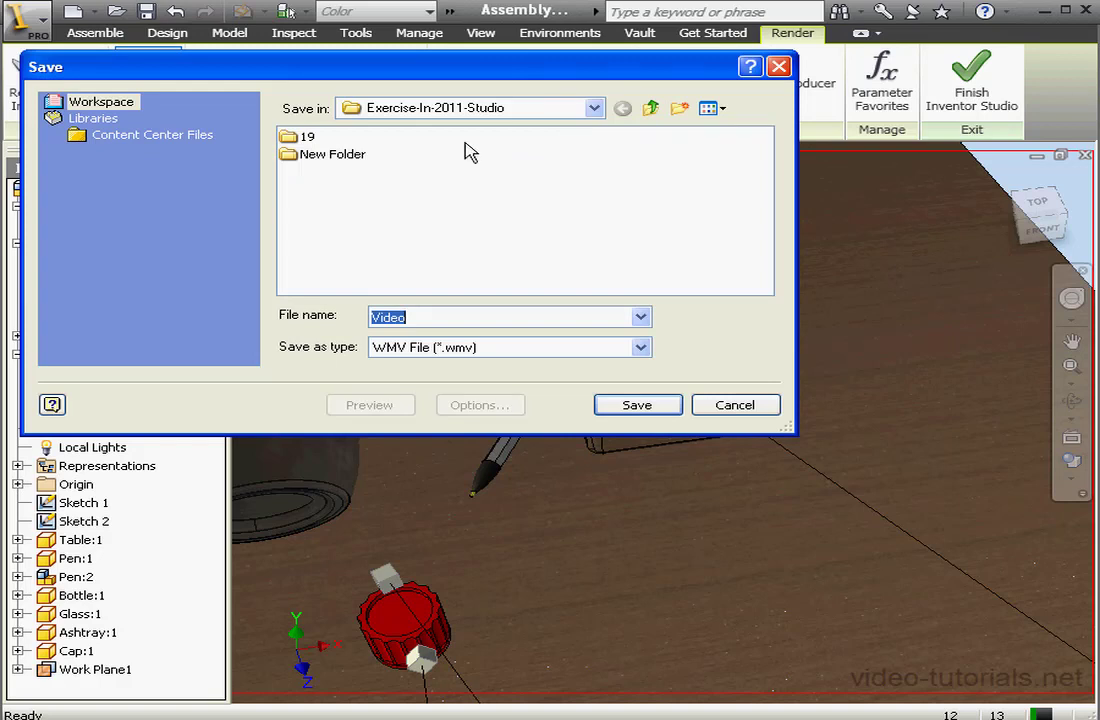
double_click(300, 139)
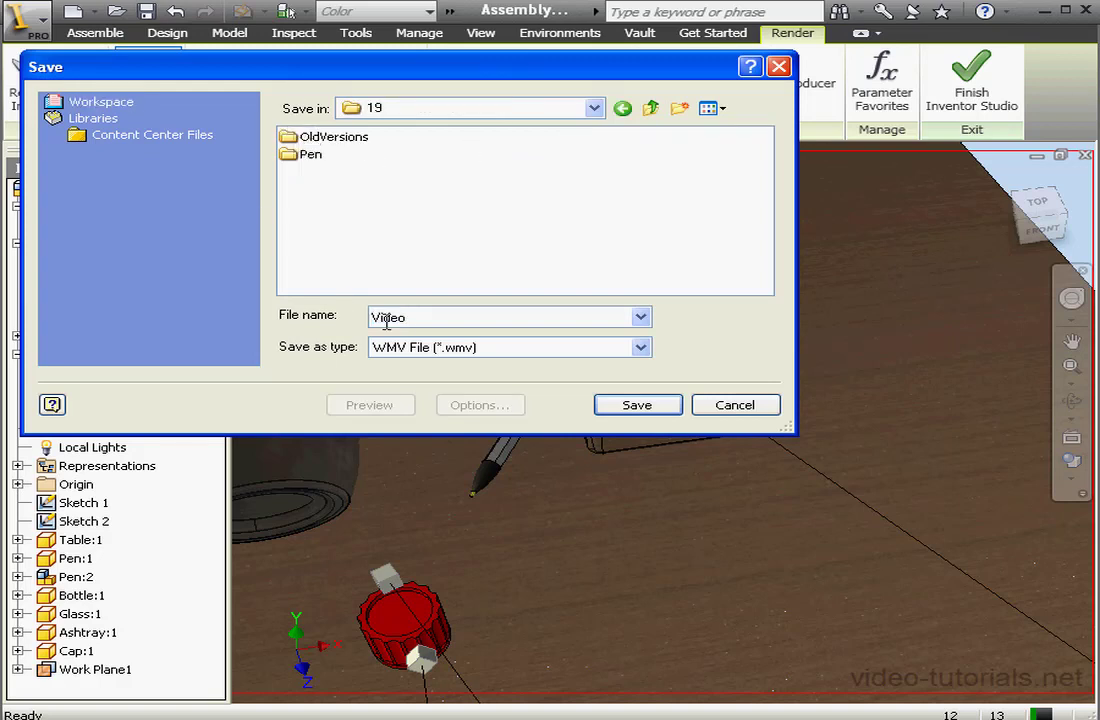
click(640, 347)
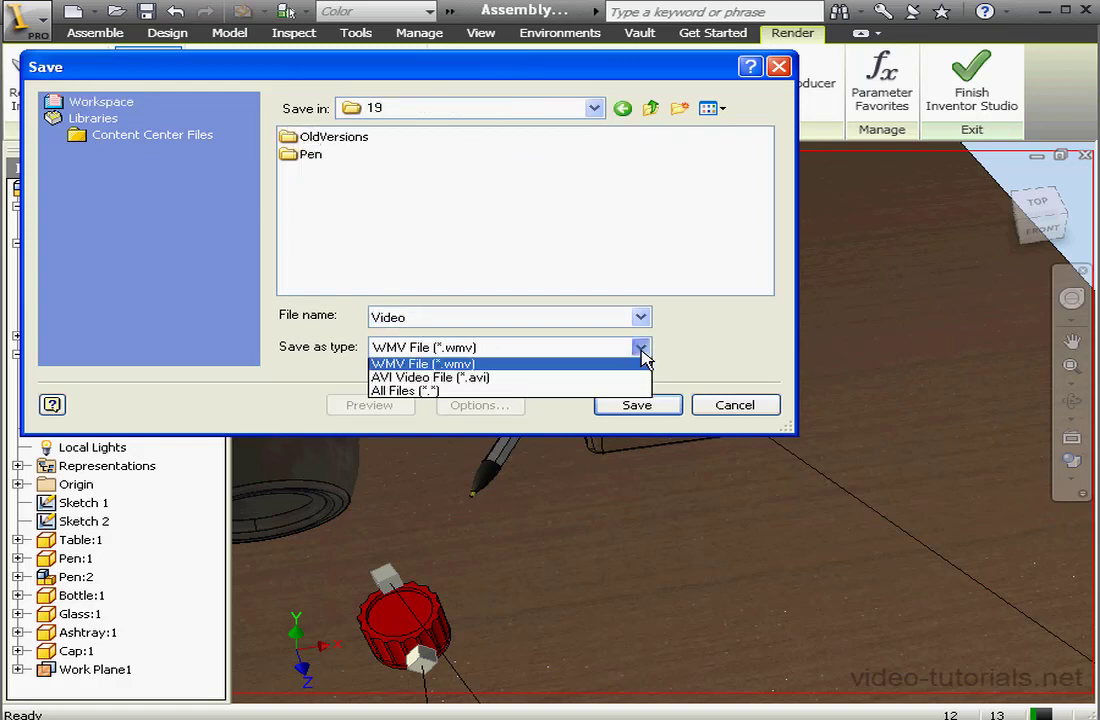
click(527, 380)
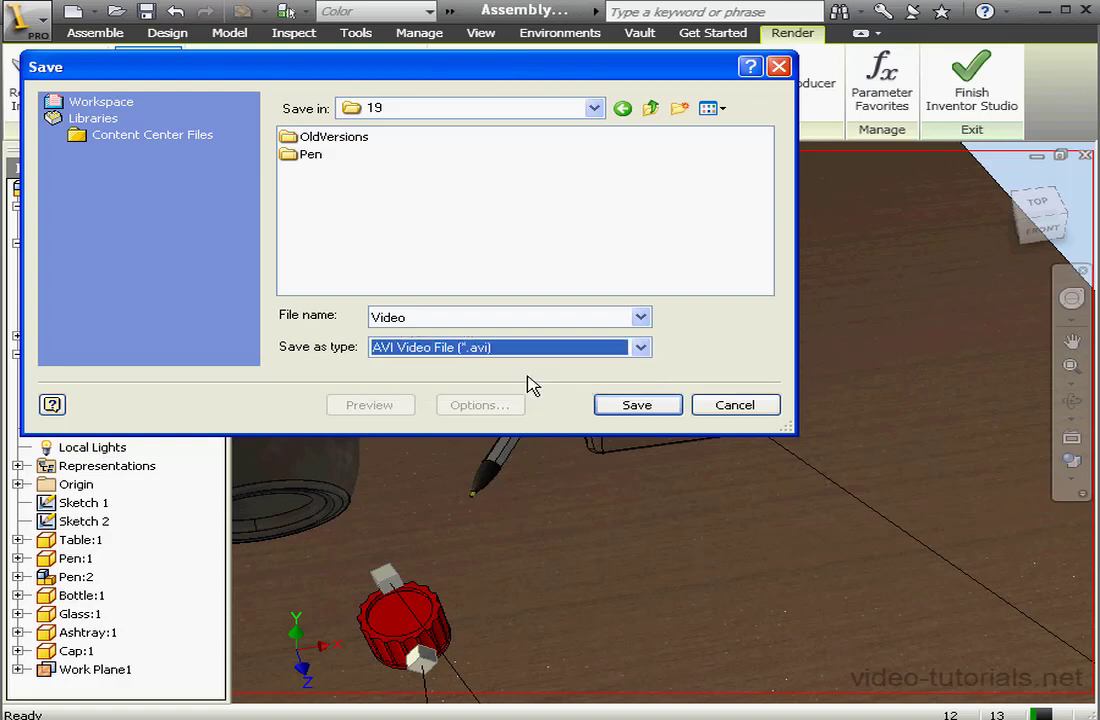
double_click(413, 316)
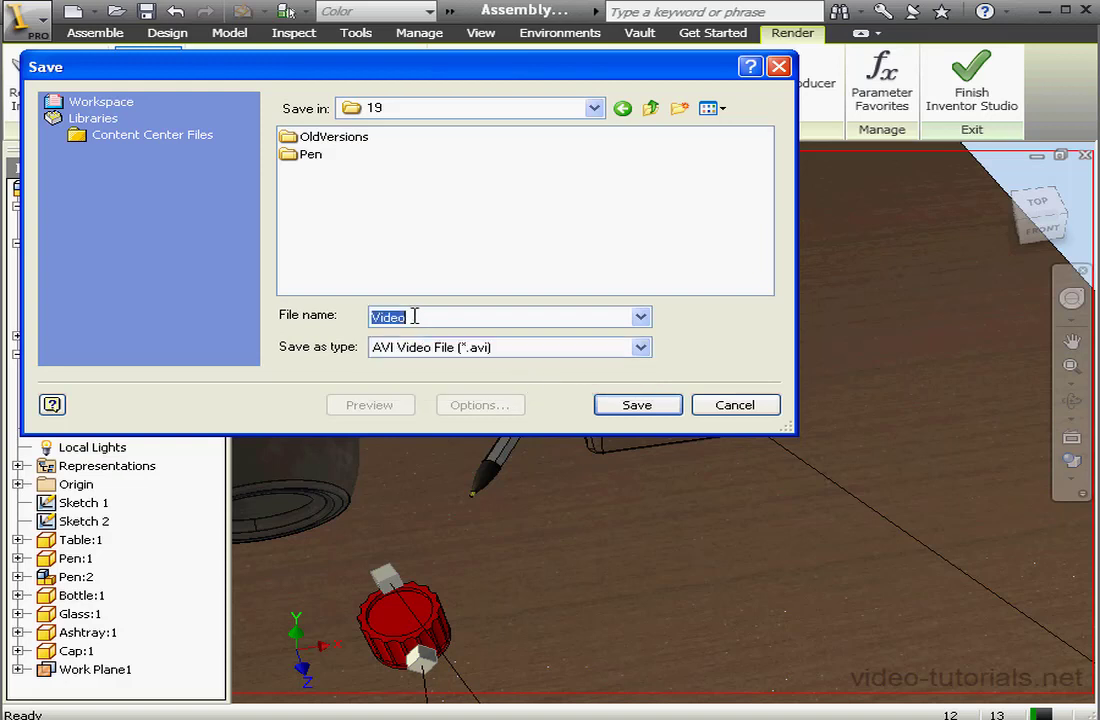
click(638, 408)
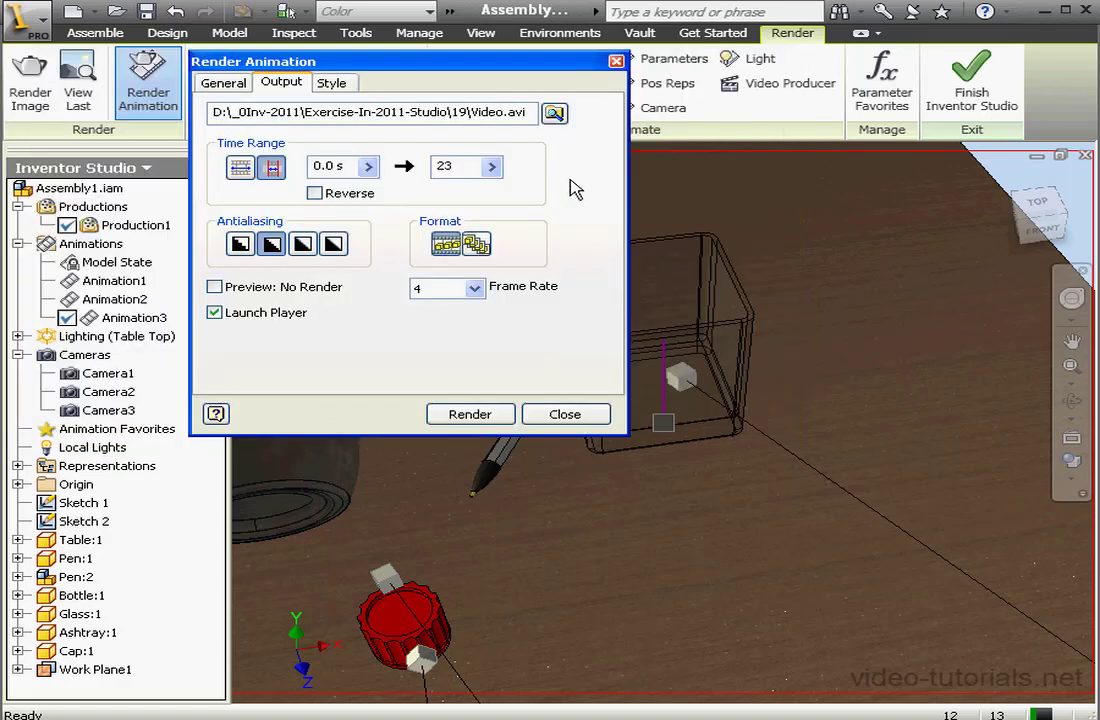
Step: Review the True Reflection and output settings, and render the video with the Full Frames (Uncompressed) compressor
click(334, 83)
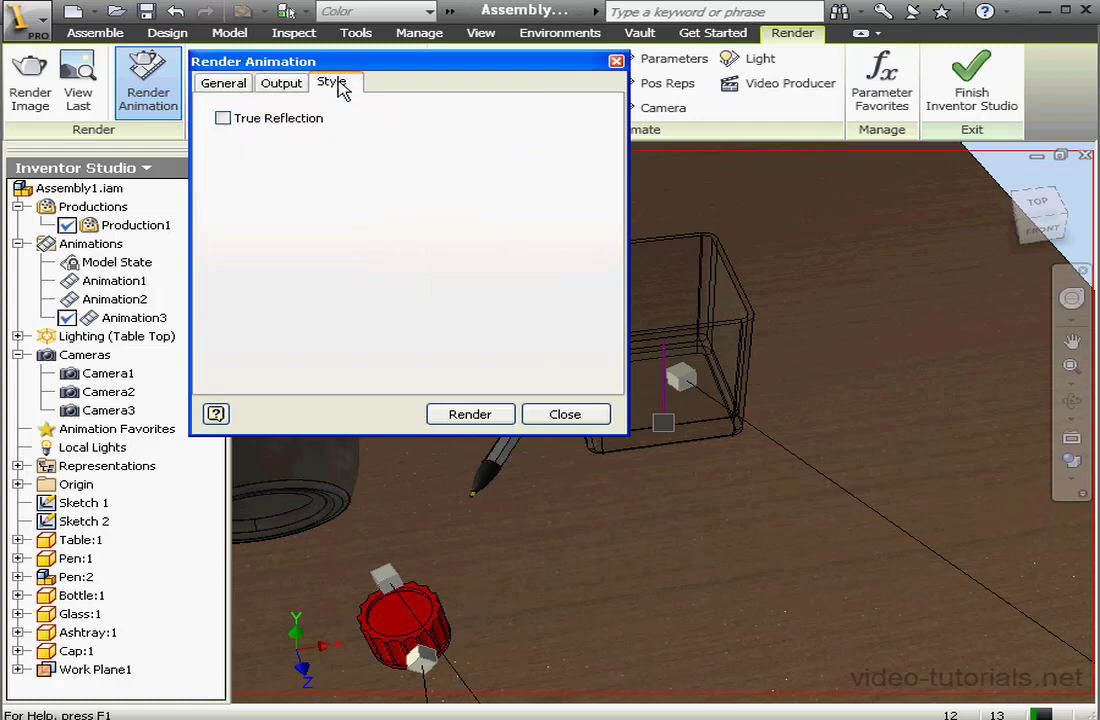
click(223, 119)
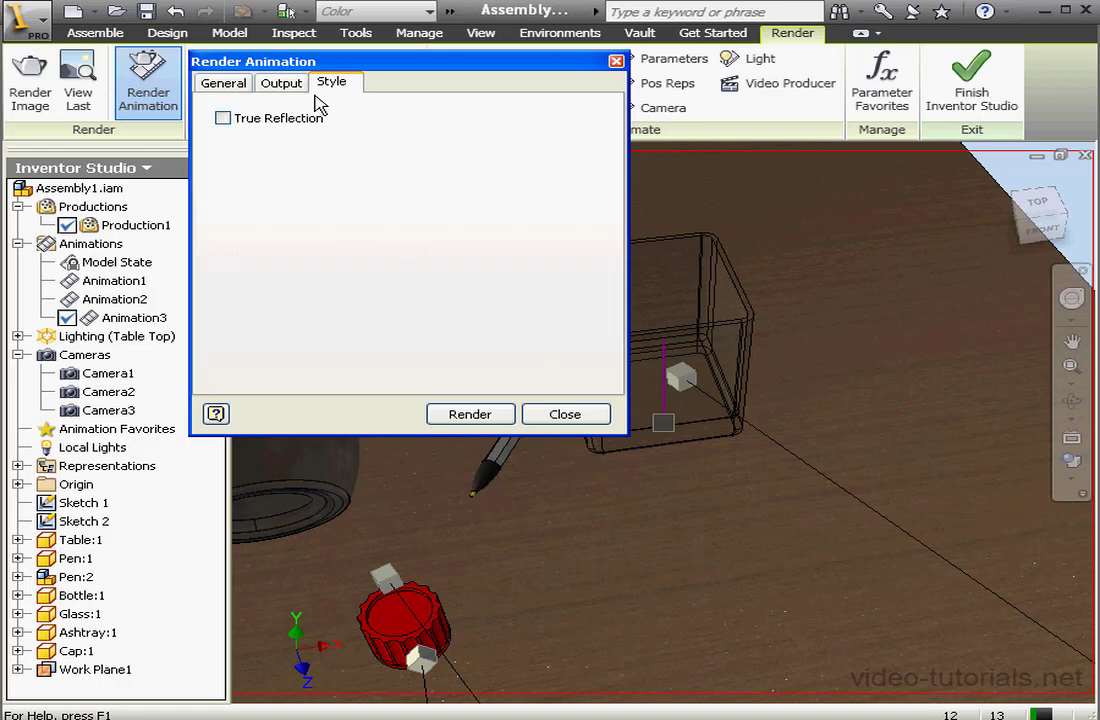
click(268, 86)
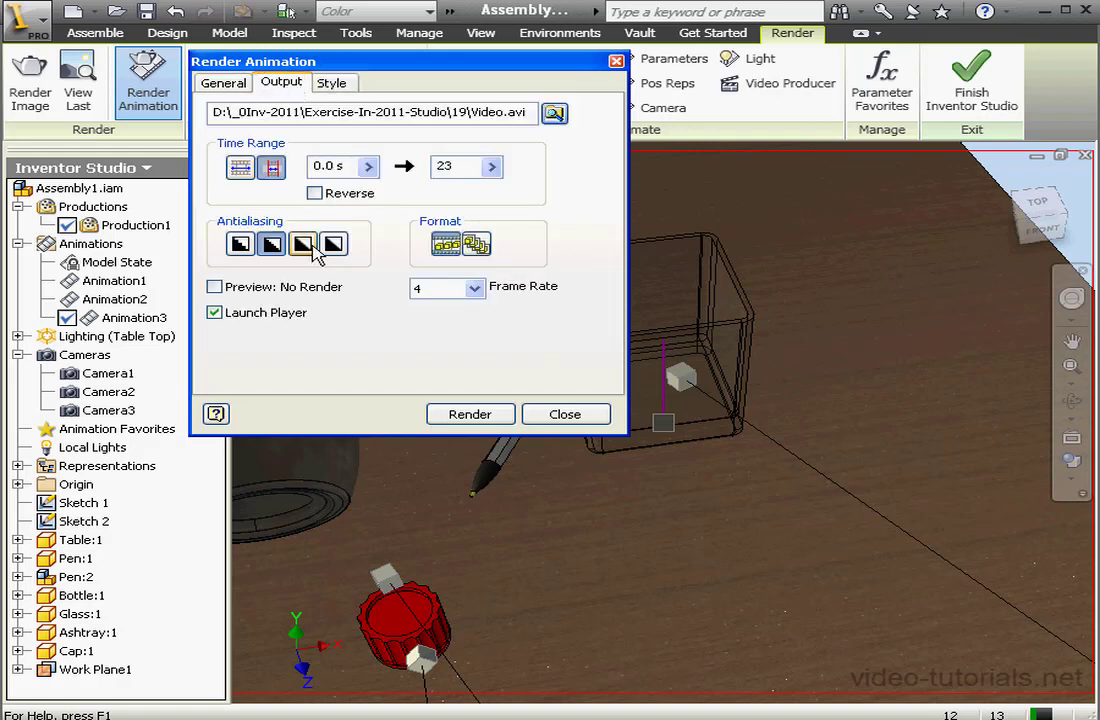
click(486, 415)
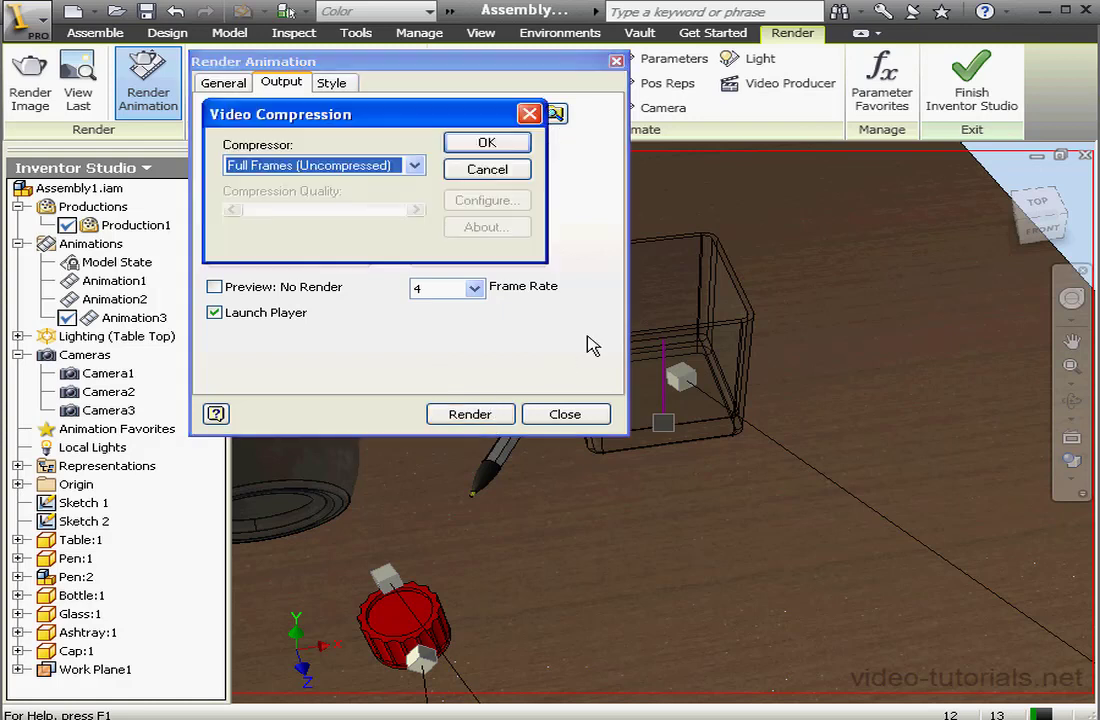
click(490, 145)
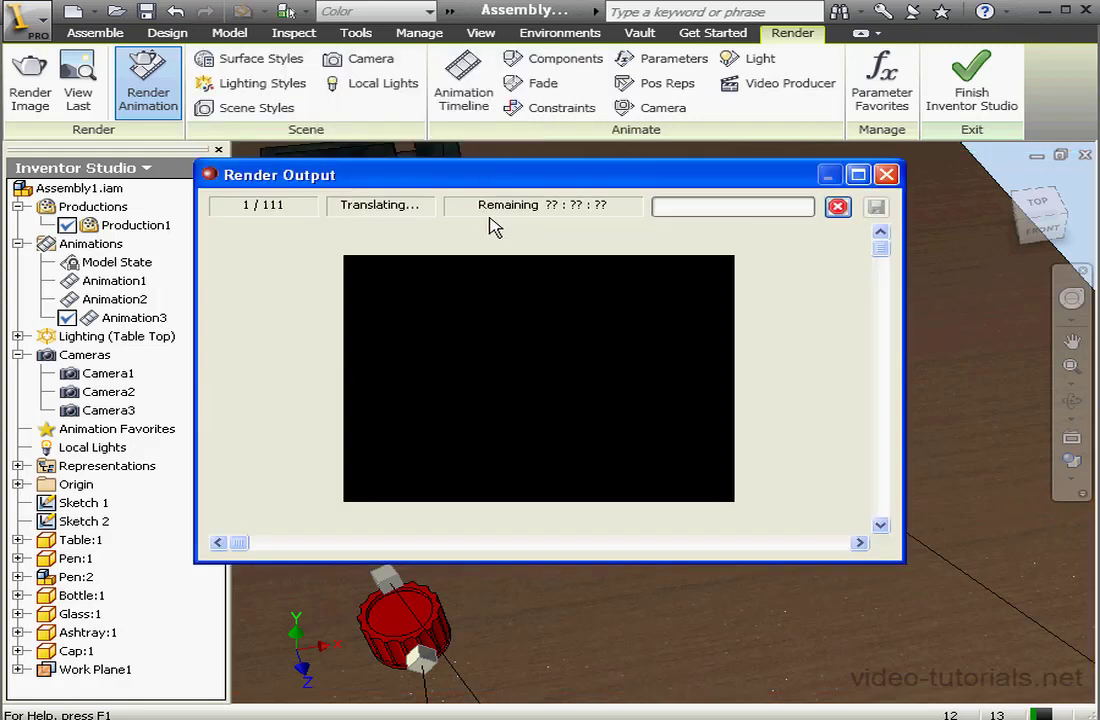